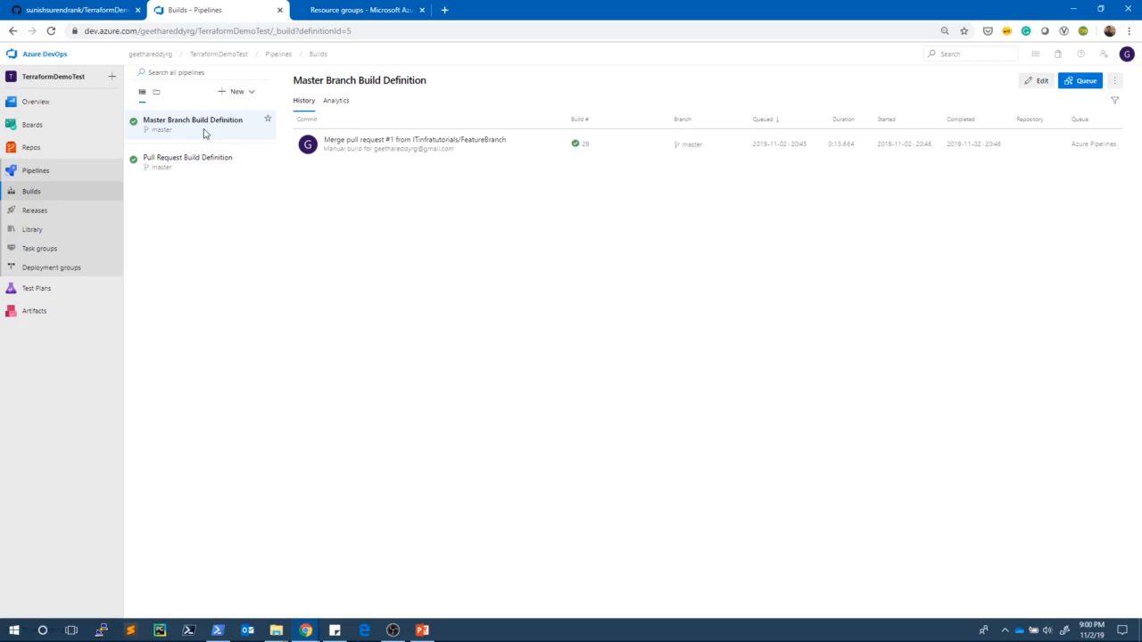
# Create a new release pipeline in the TerraformDemoTest project, starting from an empty job
pyautogui.click(56, 218)
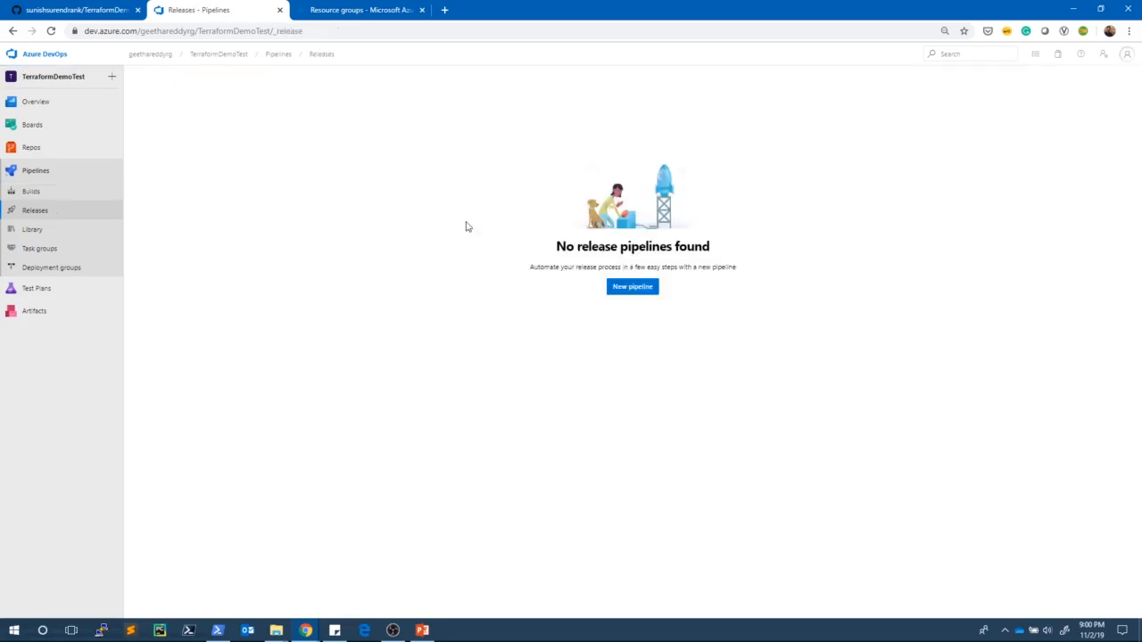
pyautogui.click(617, 295)
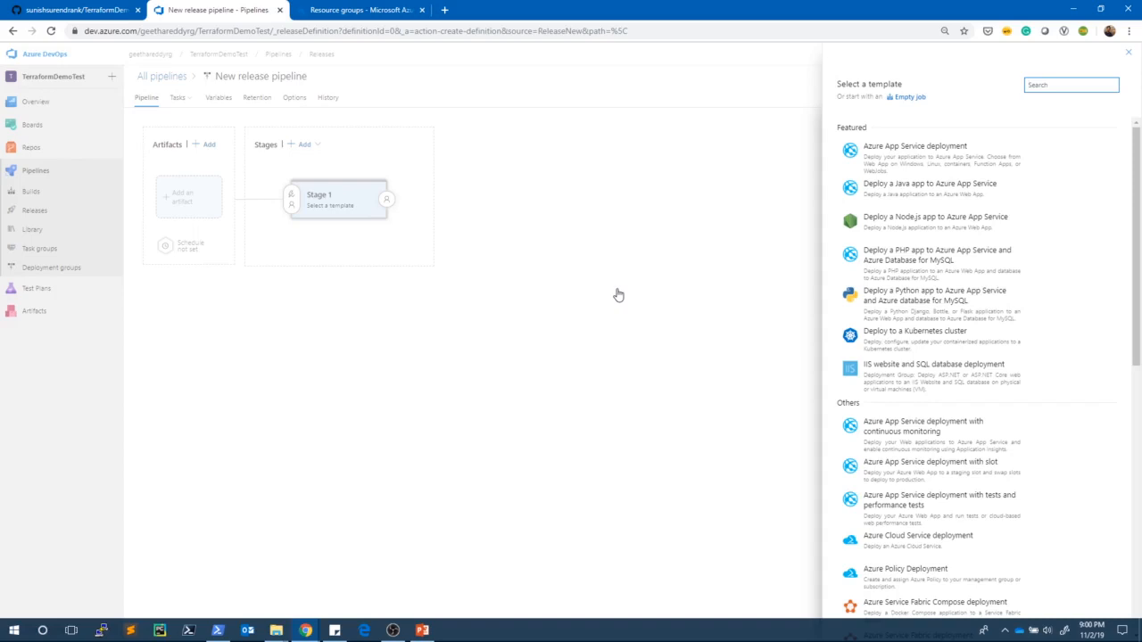
pyautogui.click(909, 97)
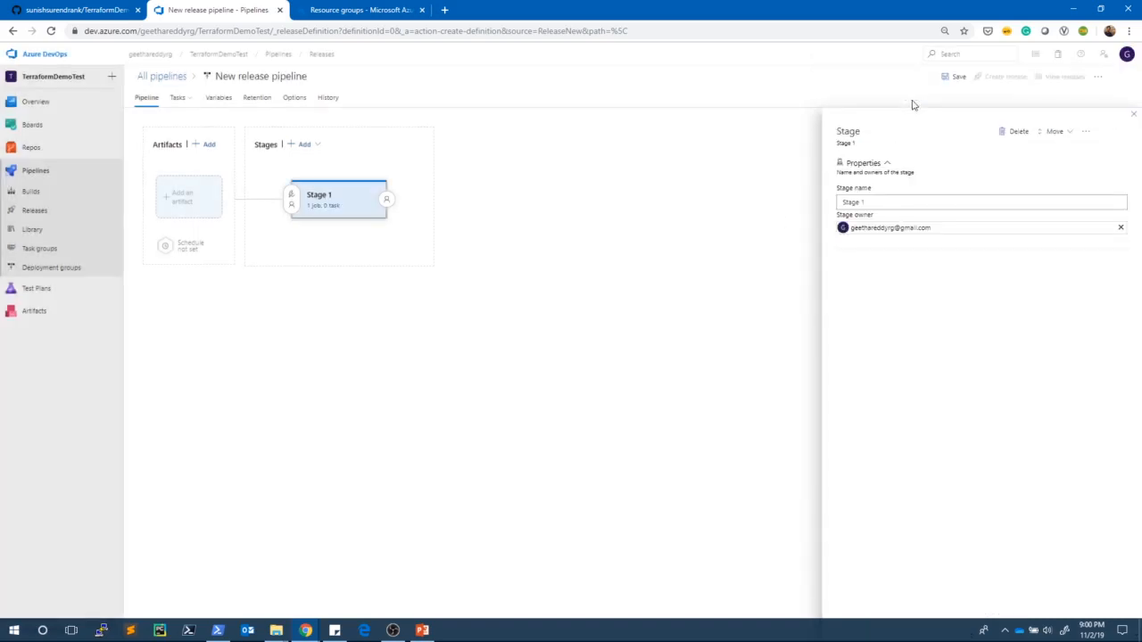
# Rename the release pipeline's stage to "Deploying to Azure" and close its properties
pyautogui.click(880, 202)
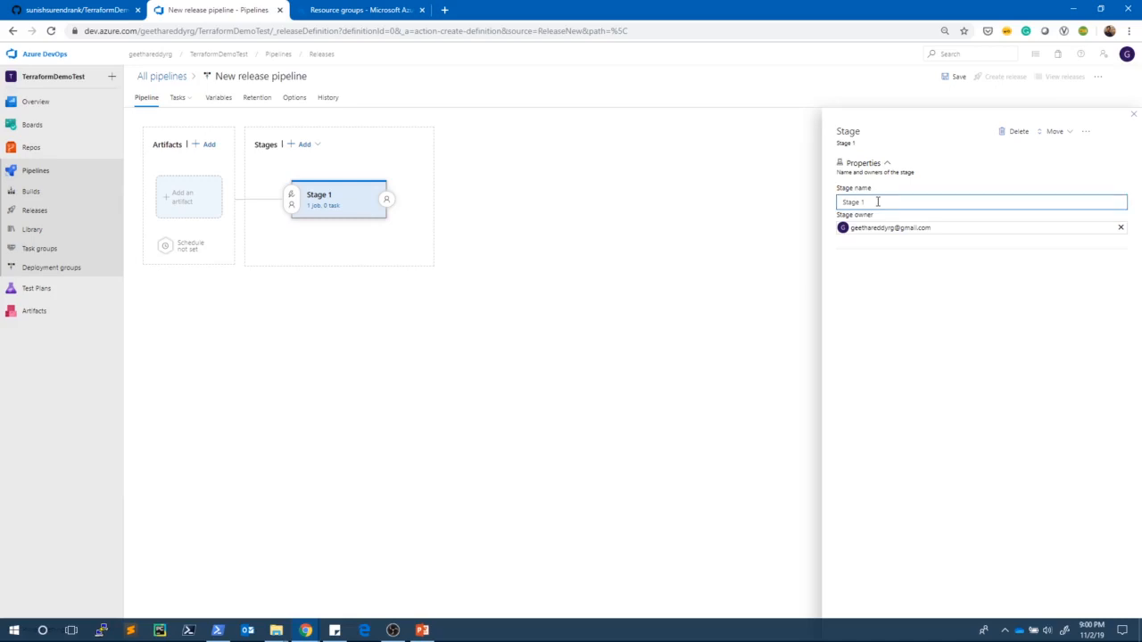
pyautogui.moveTo(878, 202); pyautogui.dragTo(821, 203)
pyautogui.press('BackSpace')
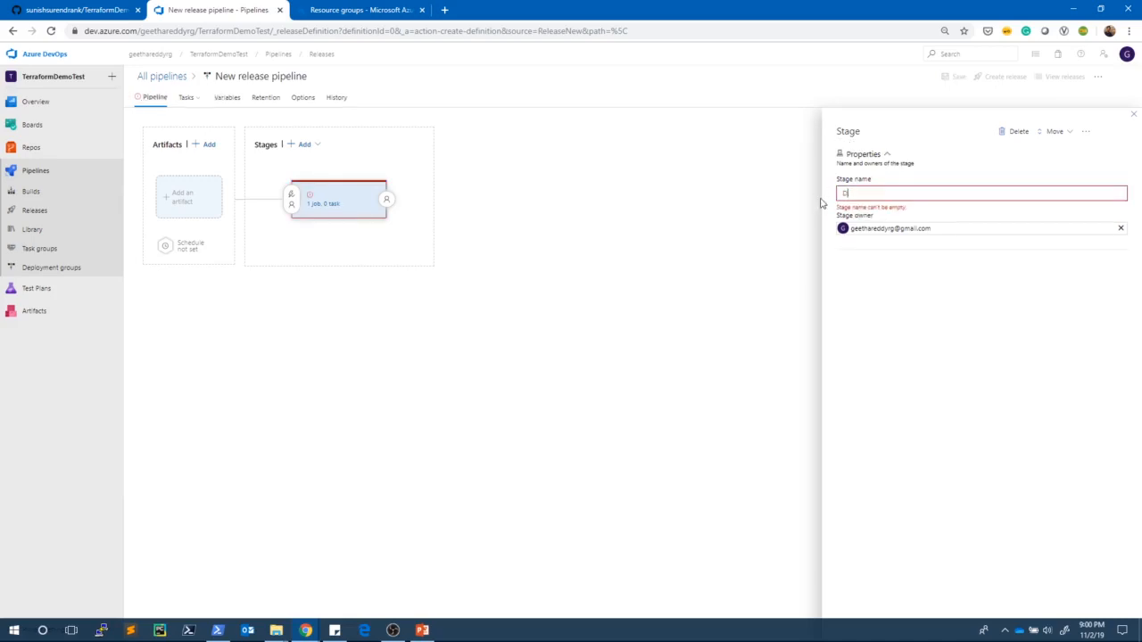
pyautogui.write('Deploying to A')
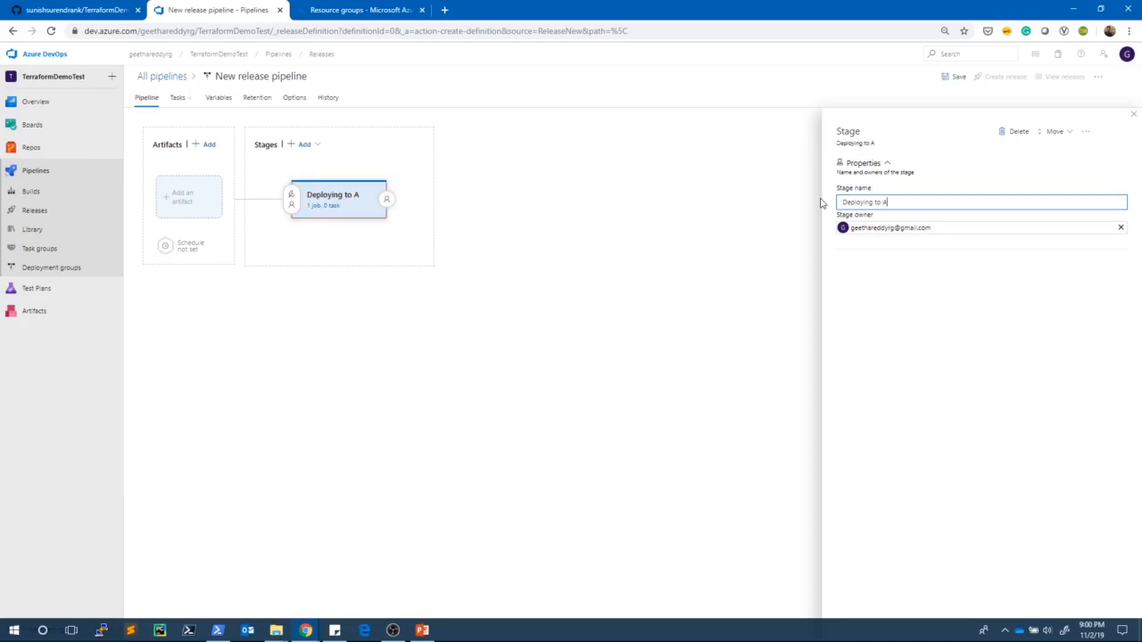
pyautogui.write('zure')
pyautogui.click(727, 317)
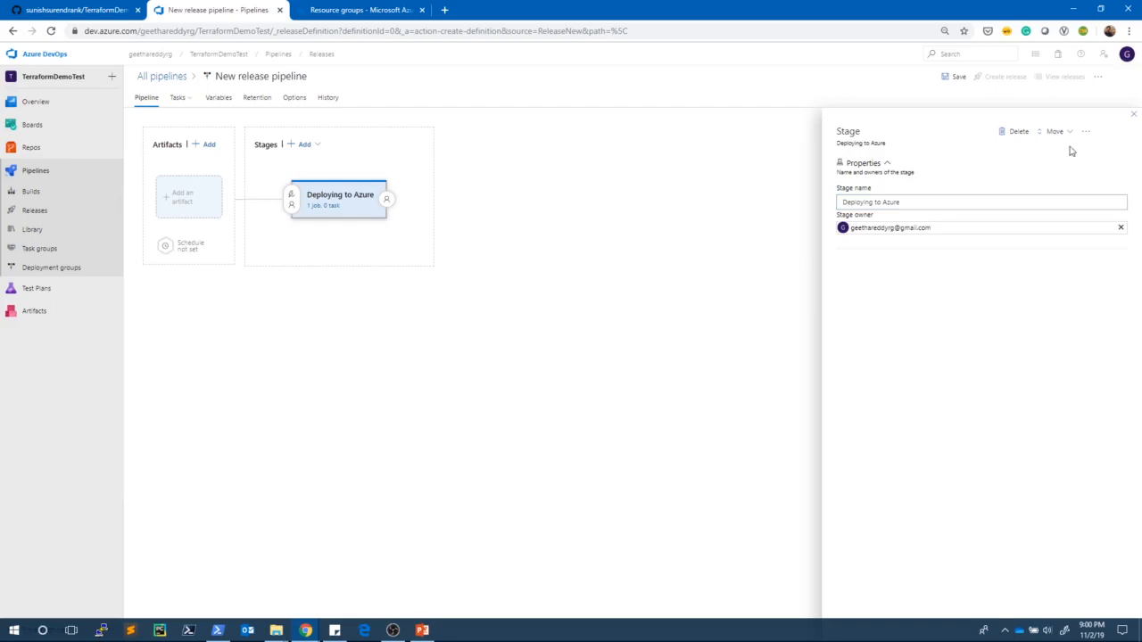
pyautogui.click(1133, 115)
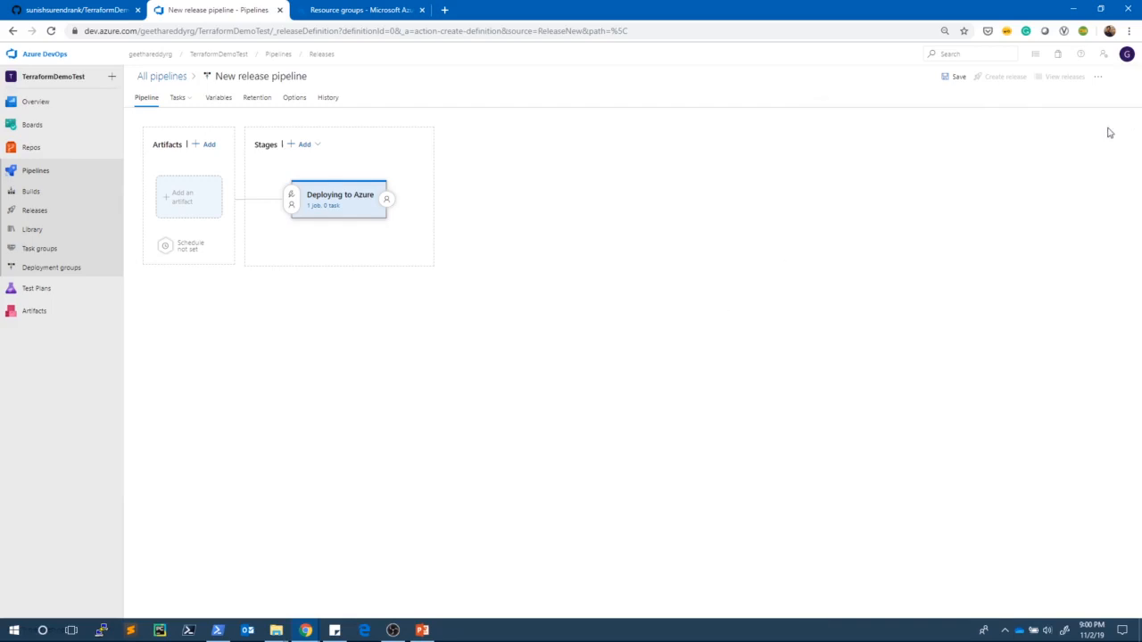
# Add a build artifact from TerraformDemoTest with Master Branch Build Definition as source, keeping the default version at Latest
pyautogui.click(192, 204)
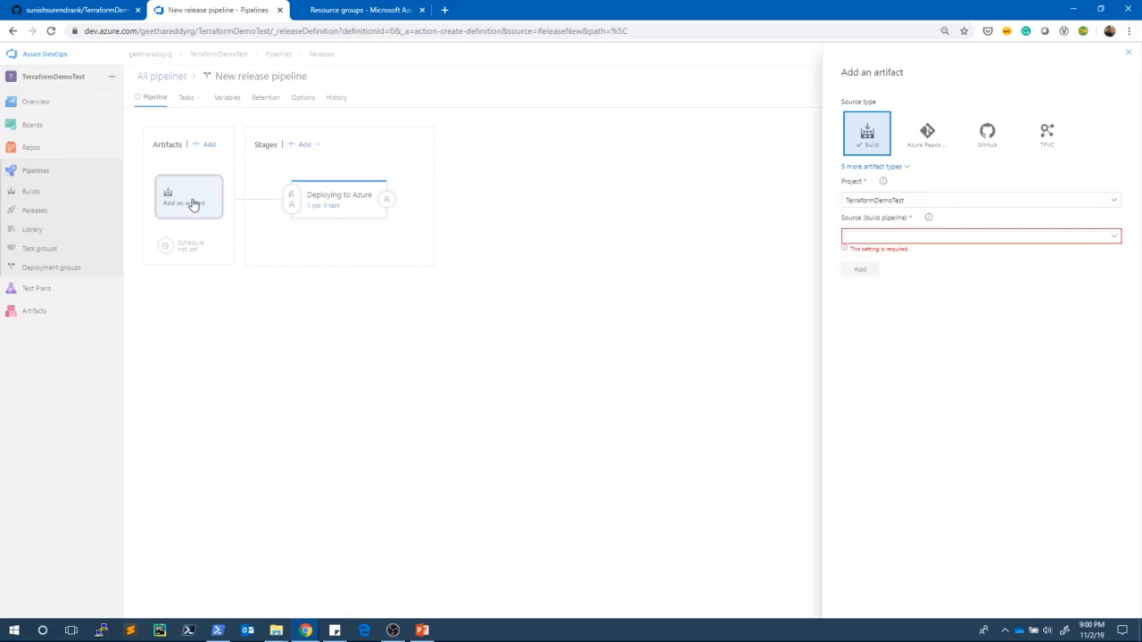
pyautogui.click(853, 200)
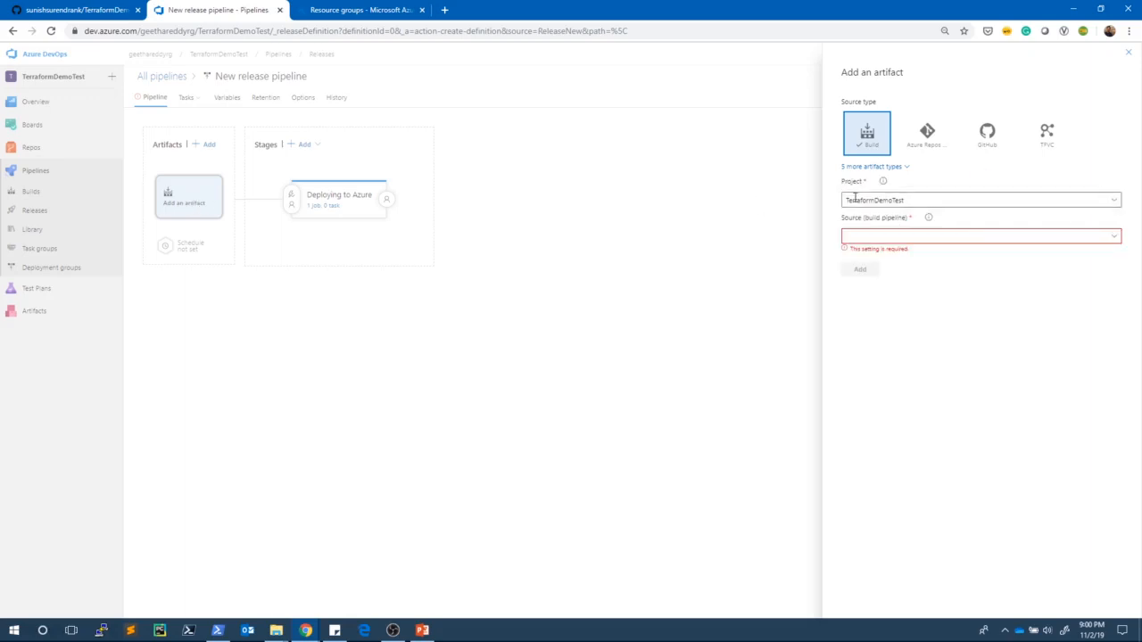
pyautogui.moveTo(927, 203); pyautogui.dragTo(826, 204)
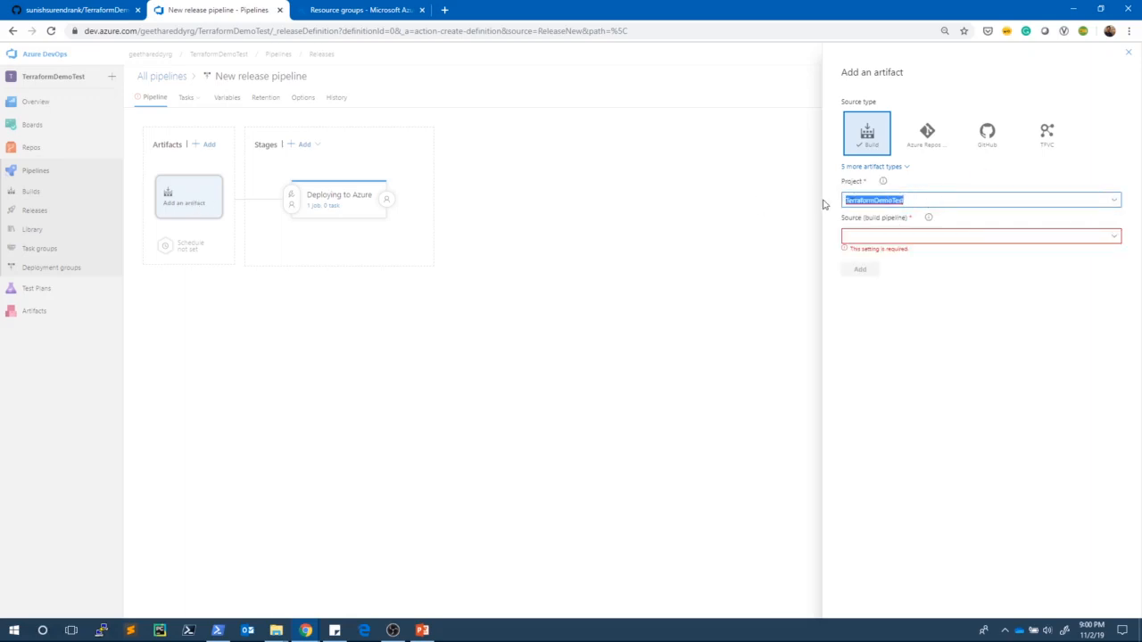
pyautogui.click(897, 237)
pyautogui.click(1115, 238)
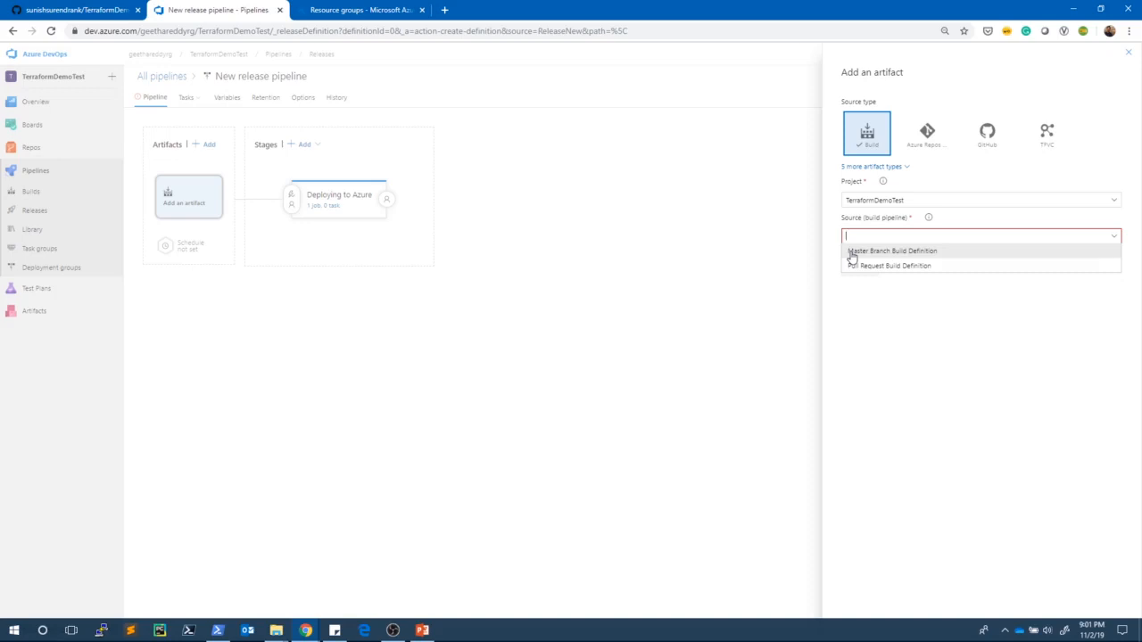
pyautogui.click(911, 255)
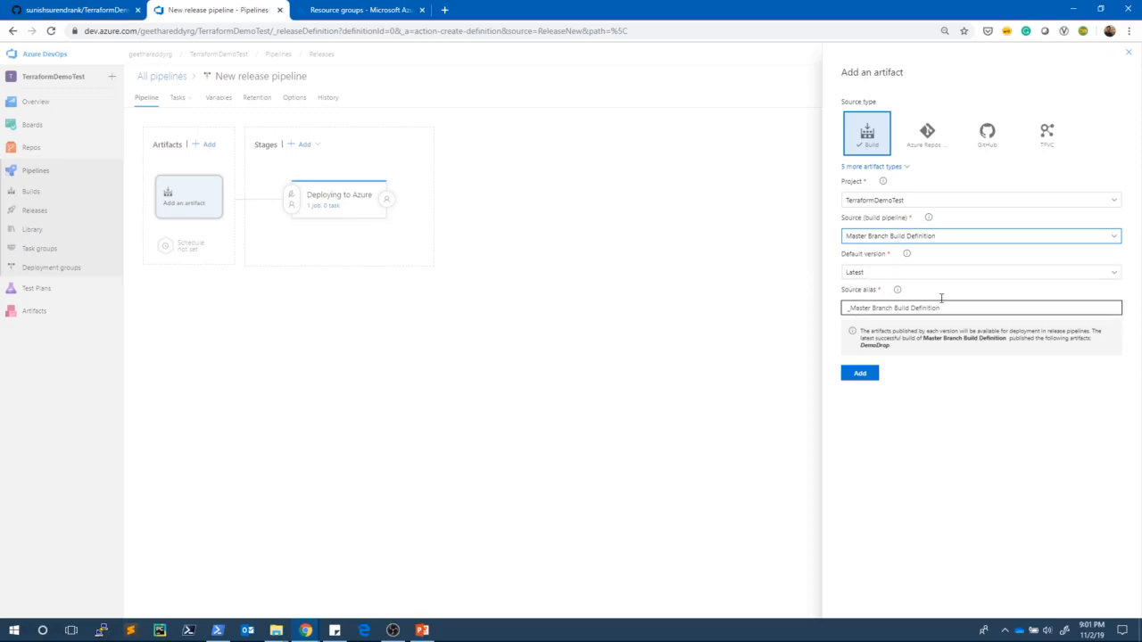
pyautogui.click(1094, 275)
pyautogui.click(1098, 277)
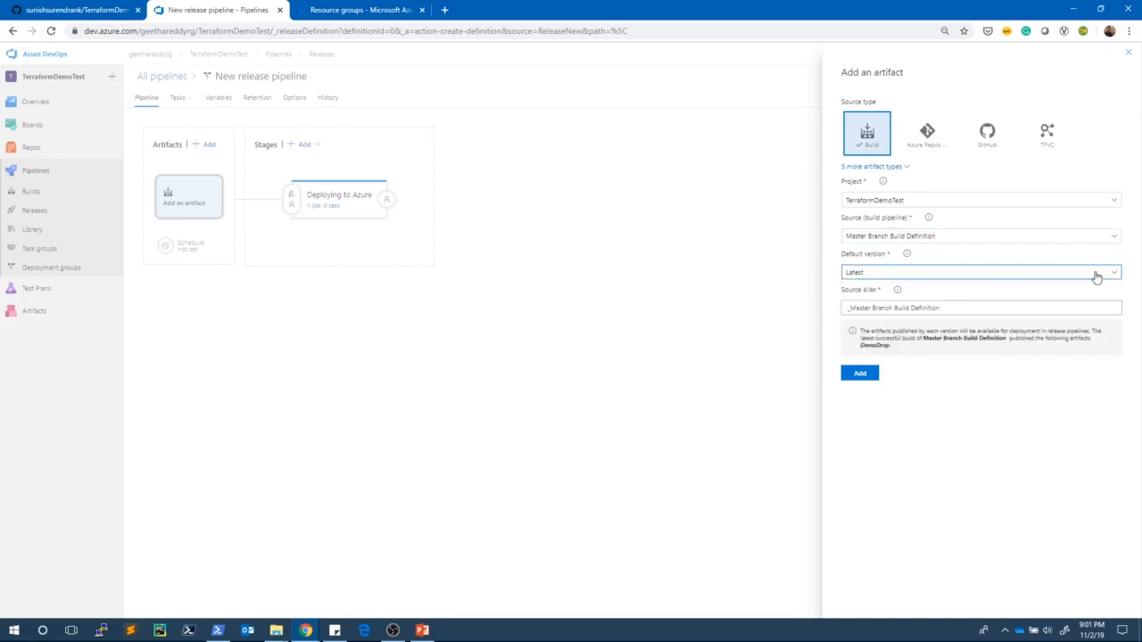
pyautogui.click(873, 374)
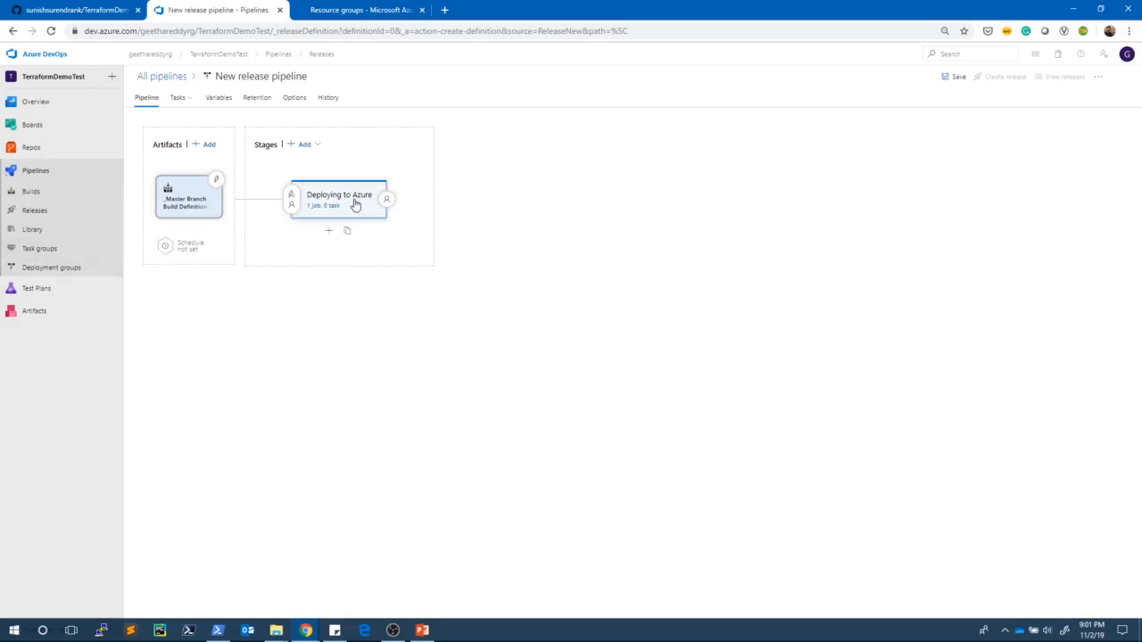
# Enable the continuous deployment trigger on the Master Branch Build Definition artifact
pyautogui.click(217, 180)
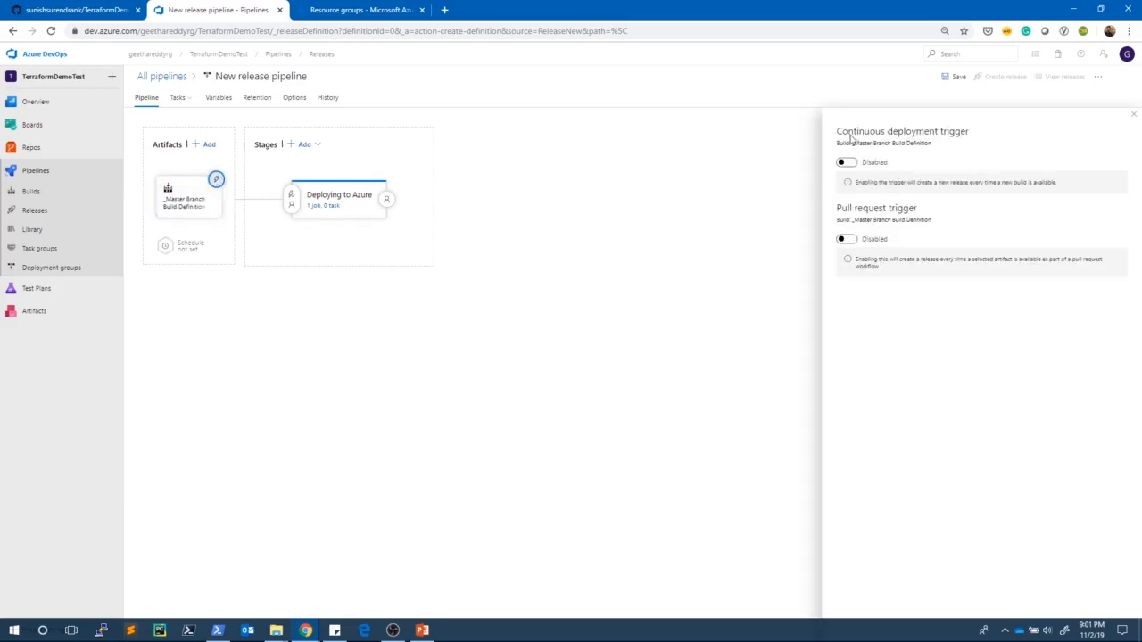
pyautogui.click(849, 164)
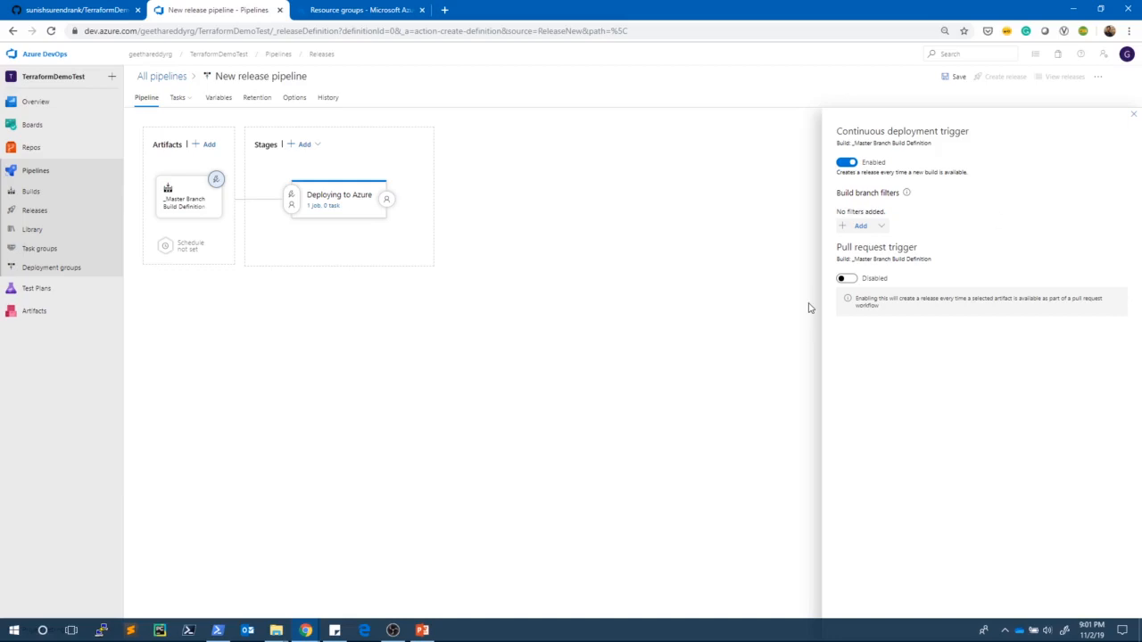
pyautogui.click(1133, 114)
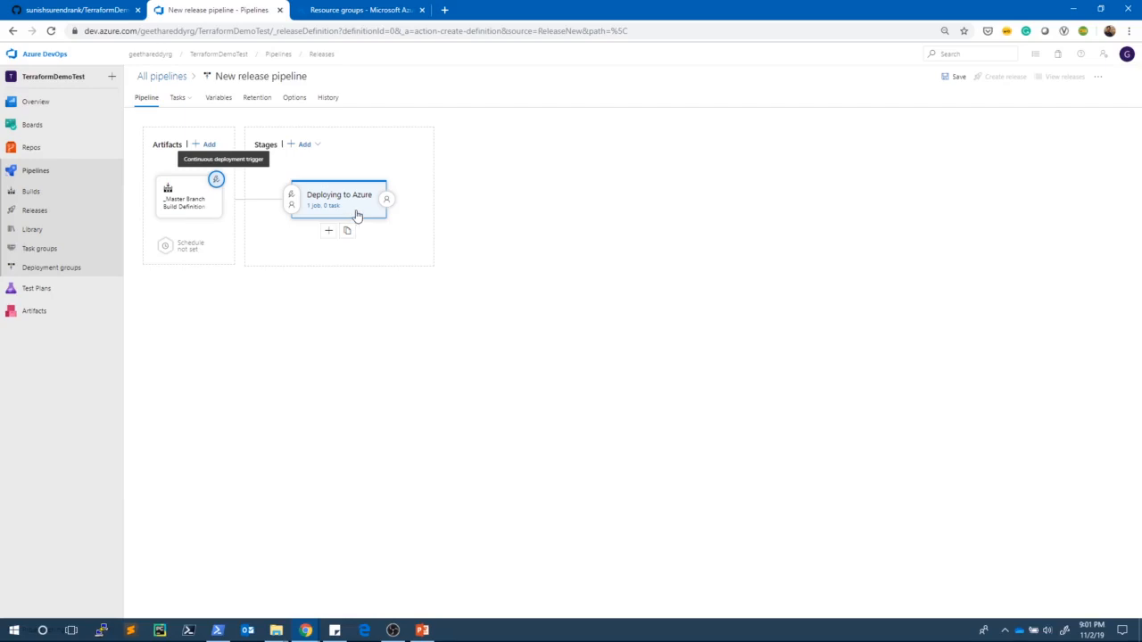
# Search the tasks for Terraform and add Run Terraform to the Deploying to Azure stage's agent job
pyautogui.click(357, 215)
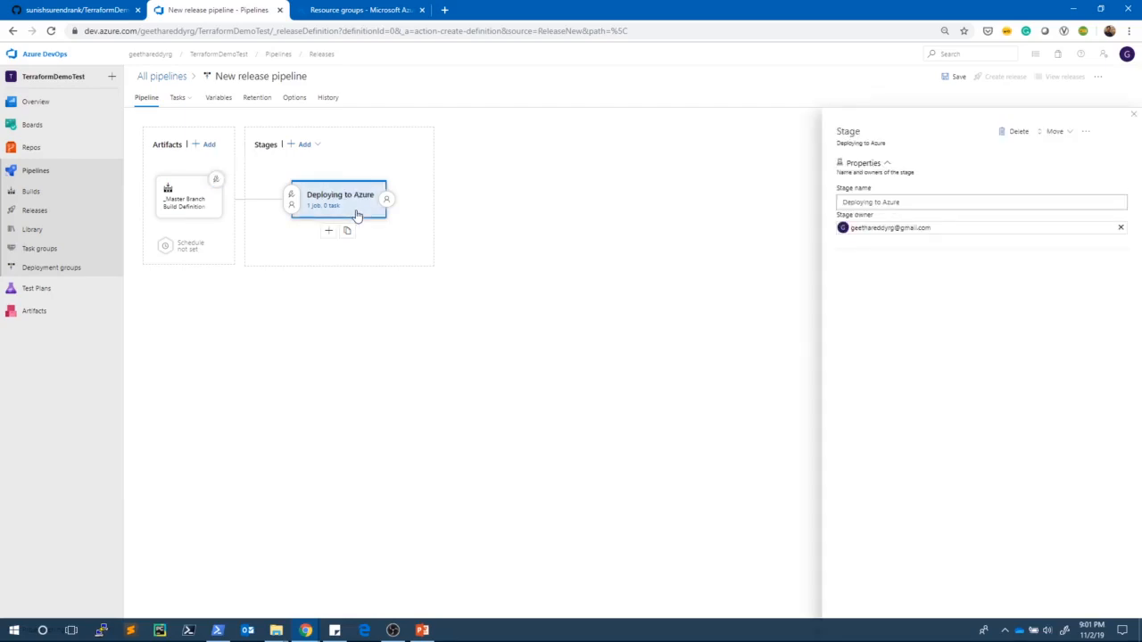
pyautogui.click(179, 100)
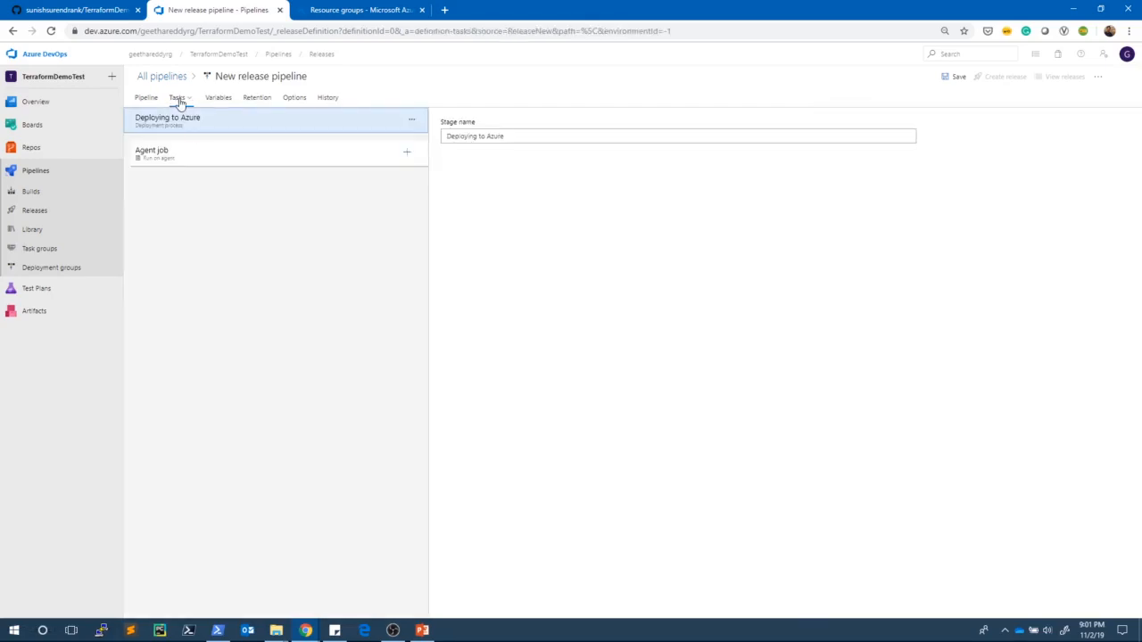
pyautogui.click(407, 154)
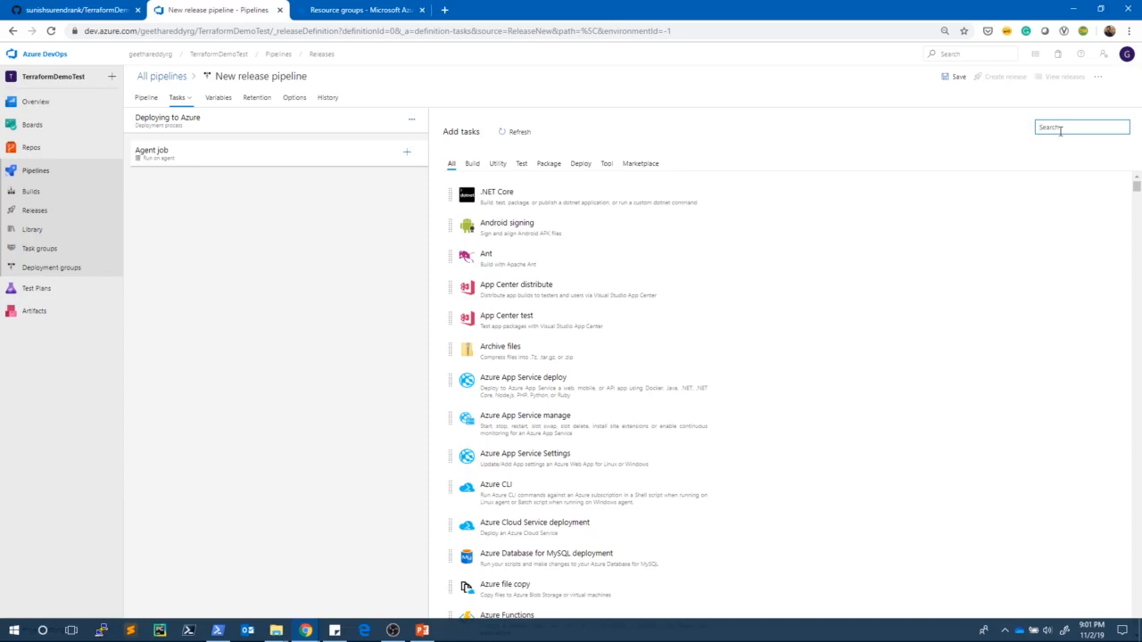
pyautogui.write('Terraform')
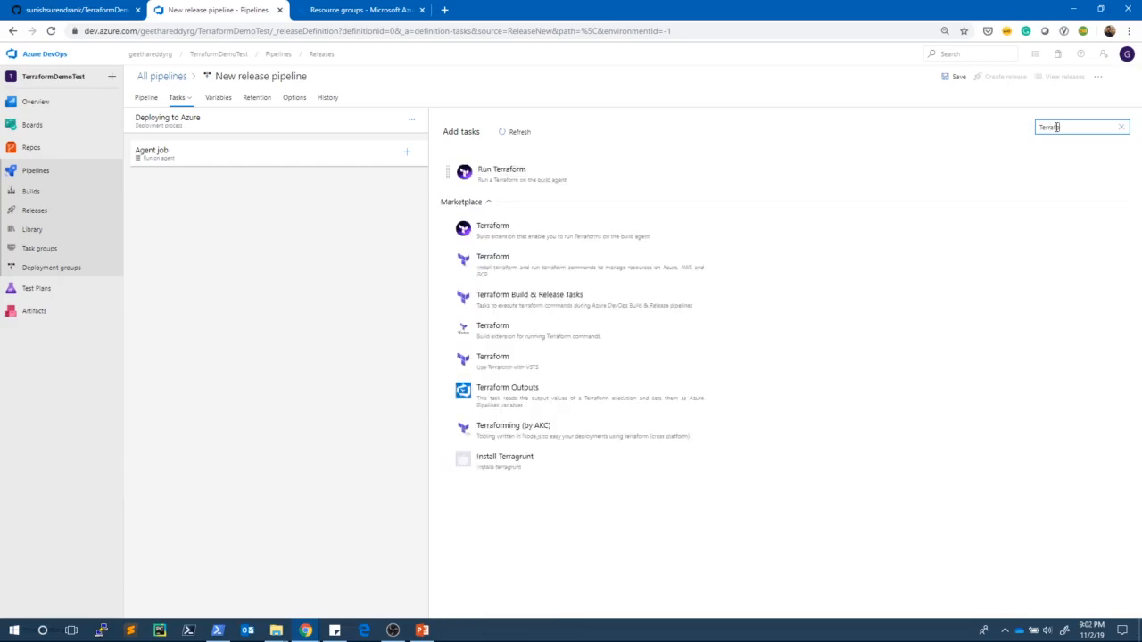
pyautogui.moveTo(474, 169)
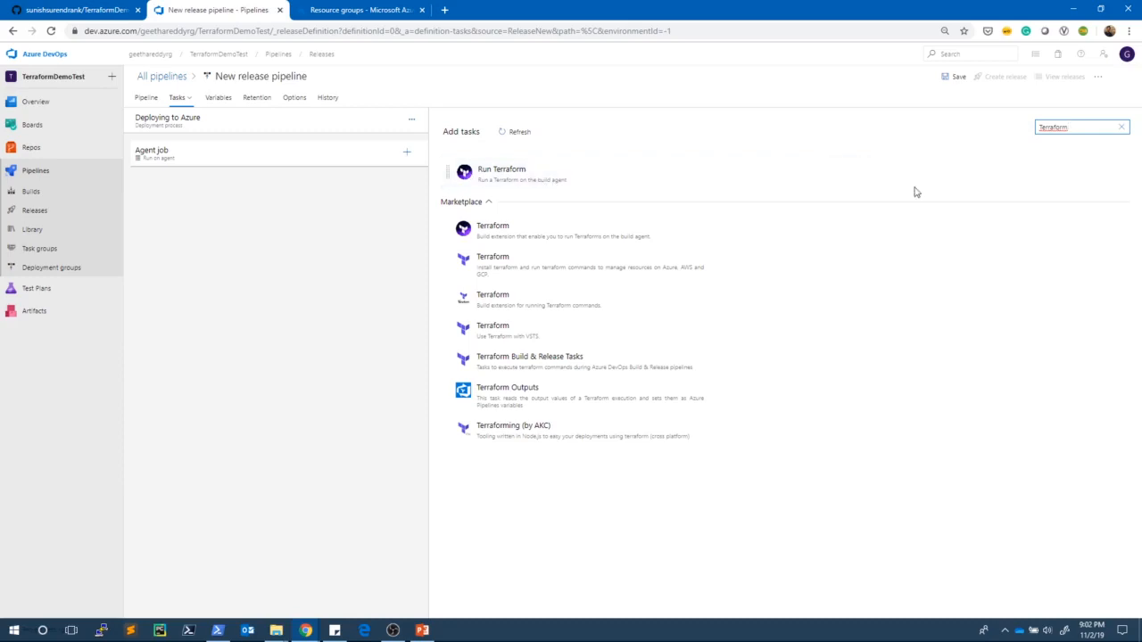
pyautogui.click(853, 173)
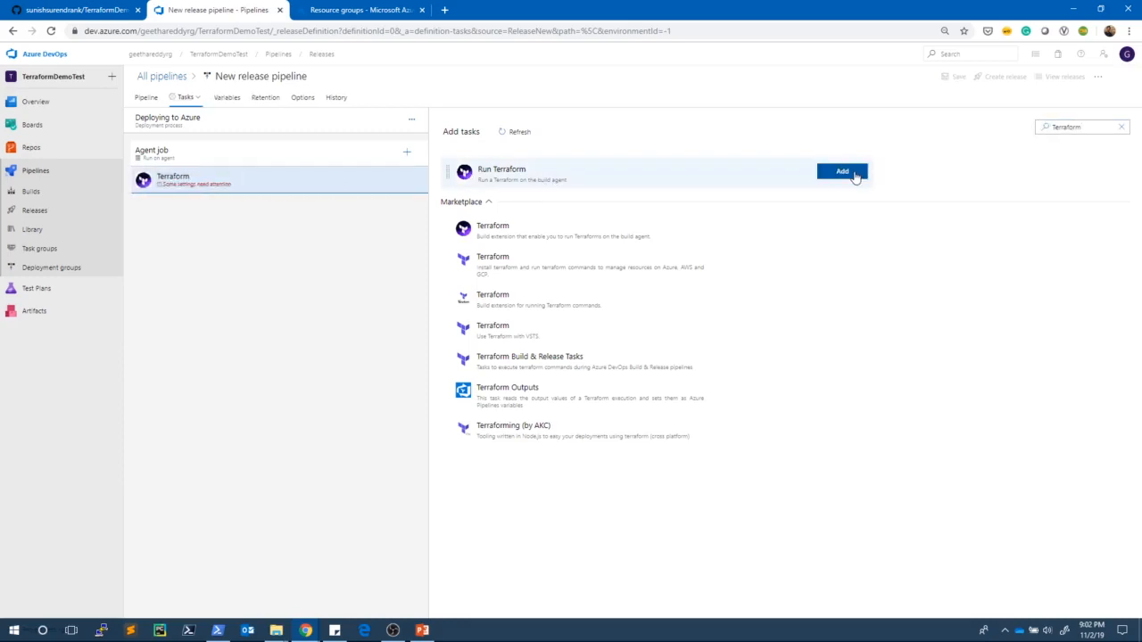
# Point the Terraform task's template path to the Master Branch Build Definition's DemoDrop folder and set its arguments to init
pyautogui.click(247, 189)
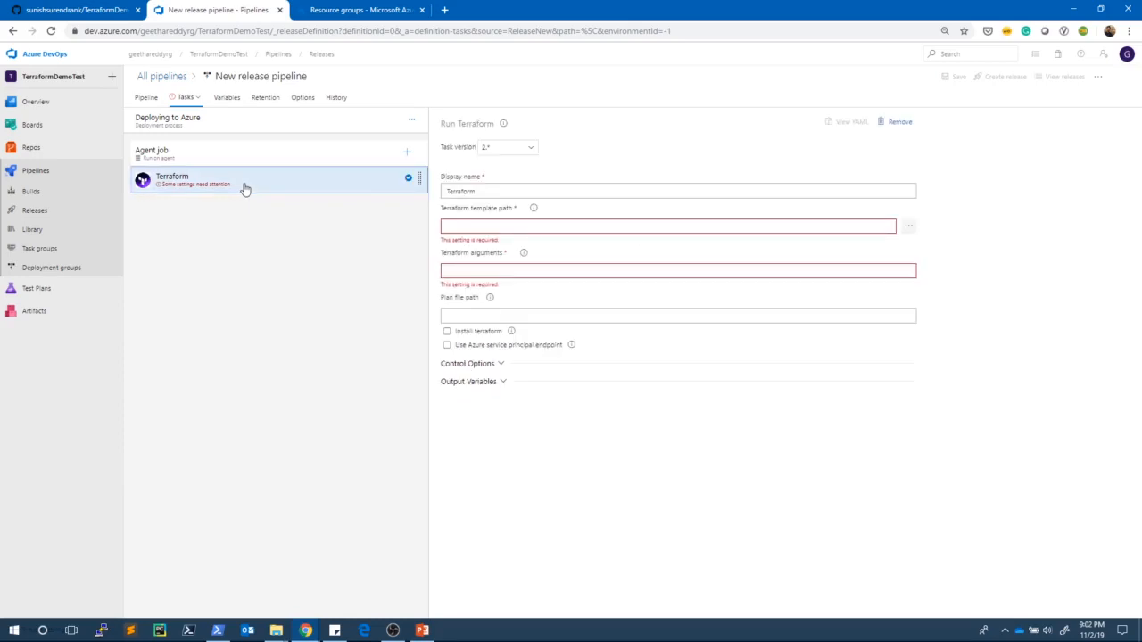
pyautogui.click(491, 190)
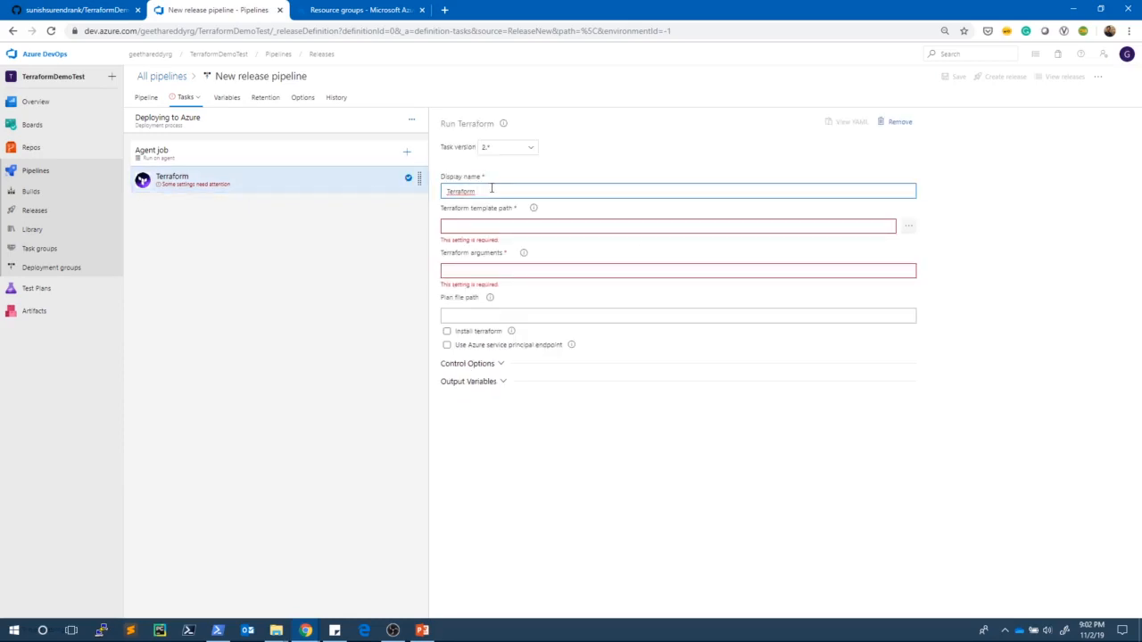
pyautogui.click(462, 225)
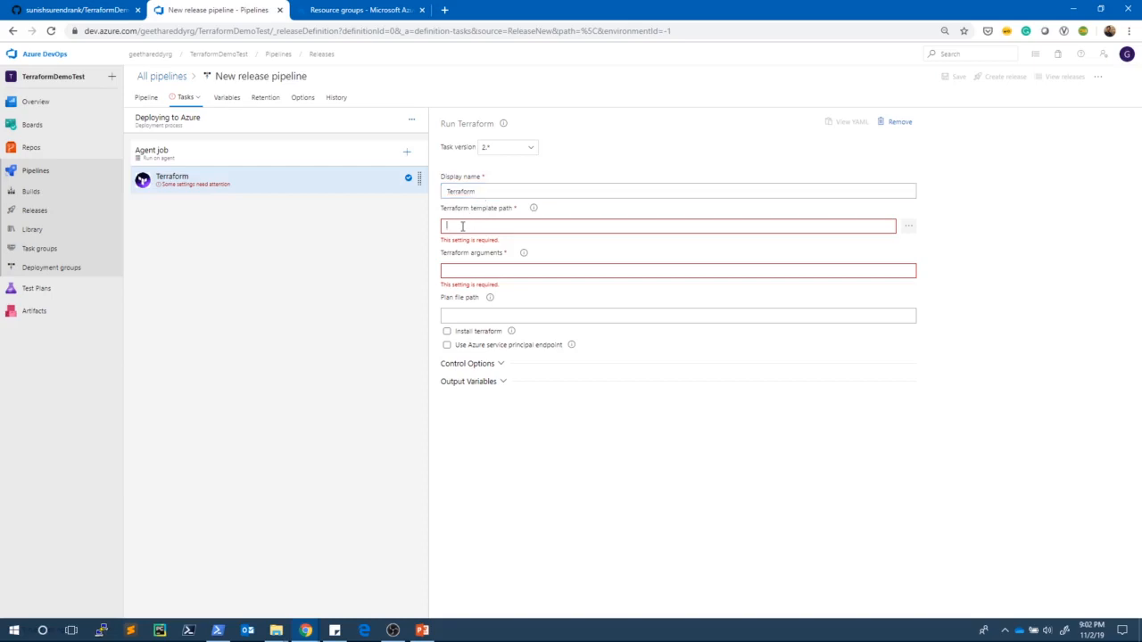
pyautogui.click(912, 228)
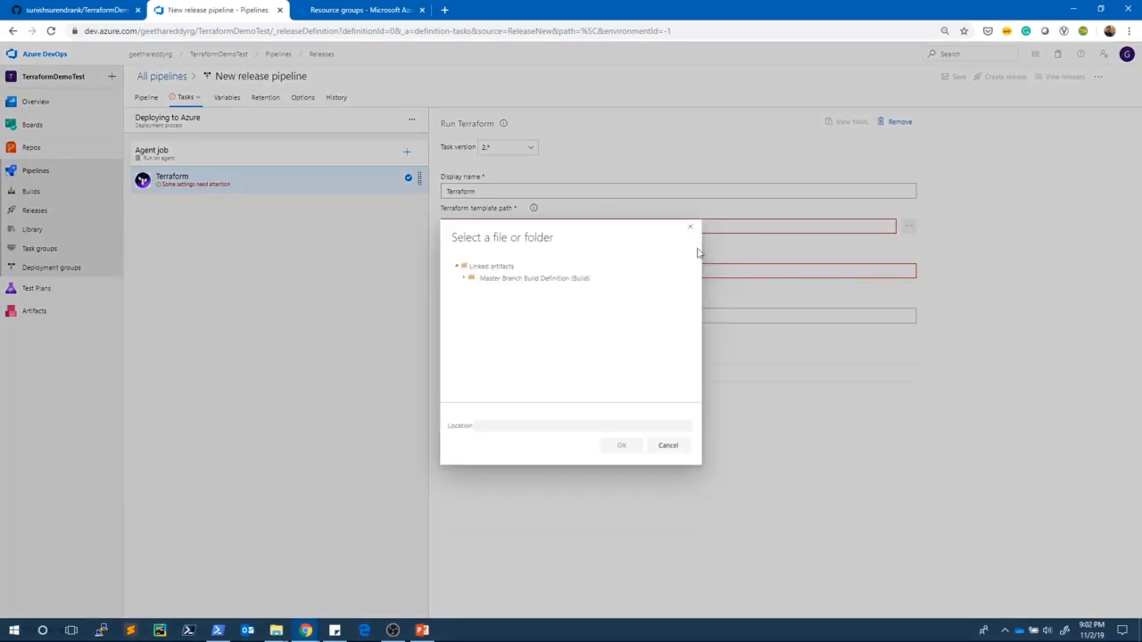
pyautogui.click(466, 279)
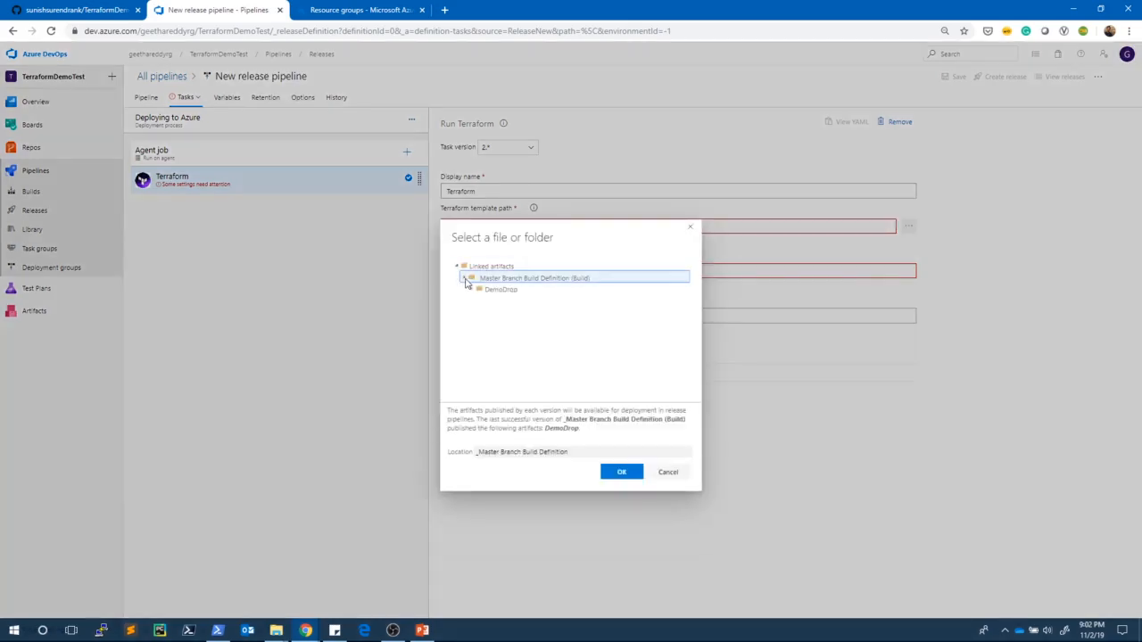
pyautogui.click(500, 291)
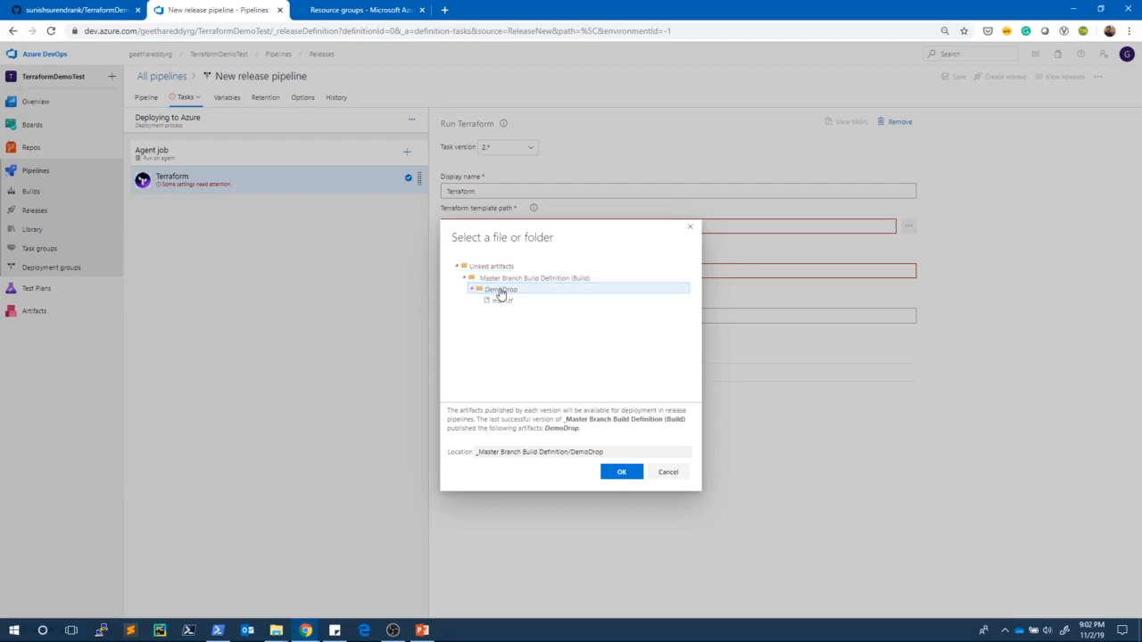
pyautogui.click(624, 475)
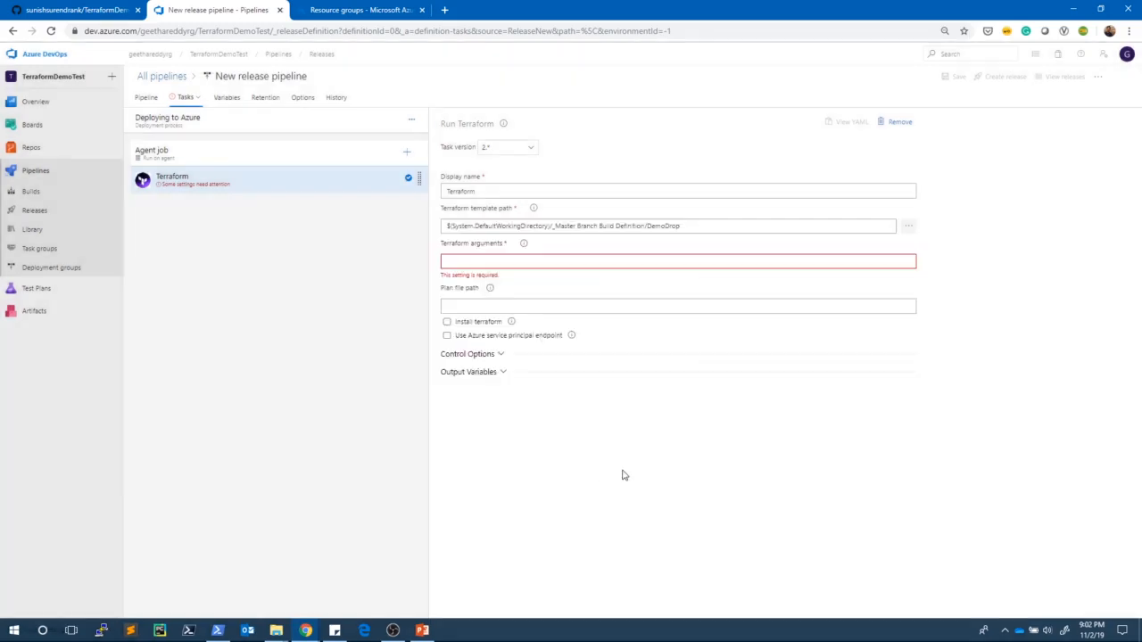
pyautogui.click(463, 260)
pyautogui.write('init')
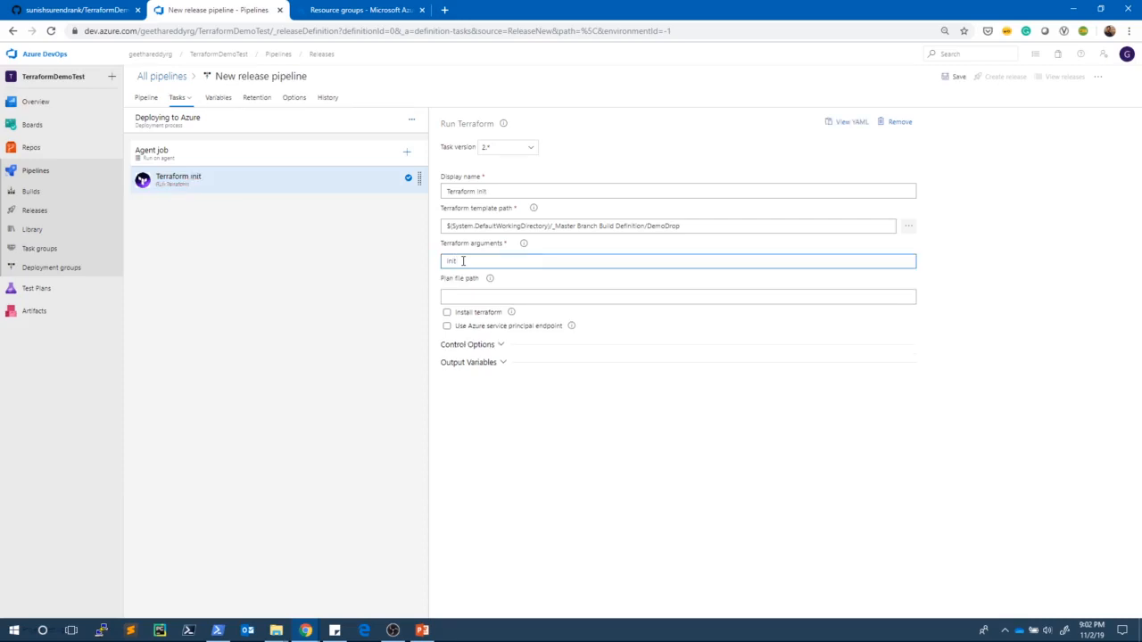
# Enable Install terraform and Use Azure service principal endpoint for the Terraform init task
pyautogui.click(466, 295)
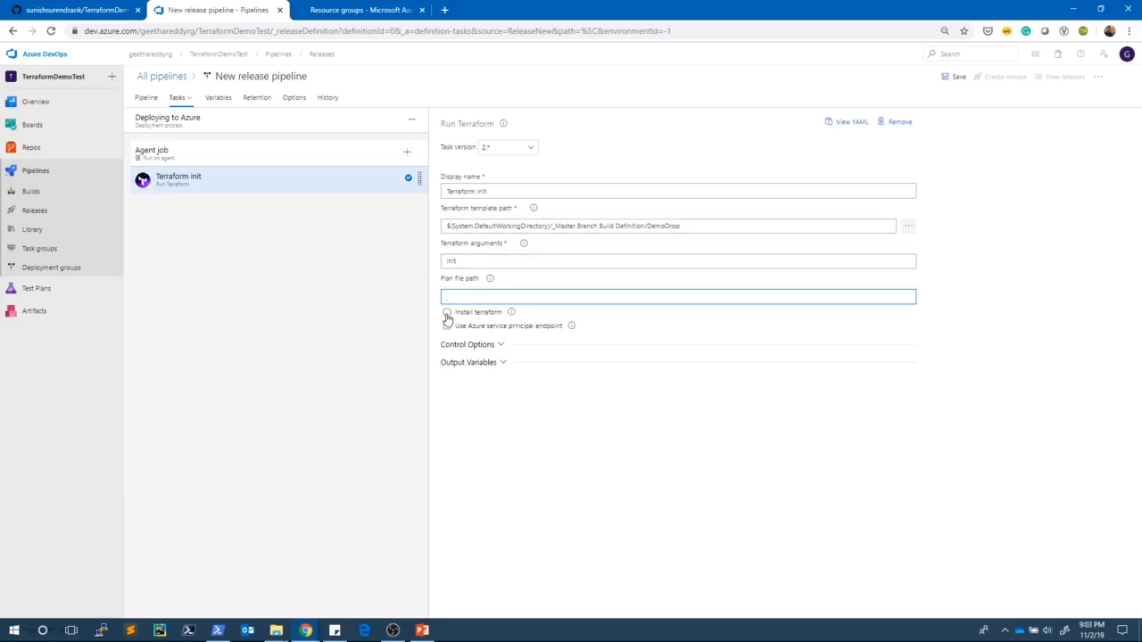
pyautogui.click(447, 314)
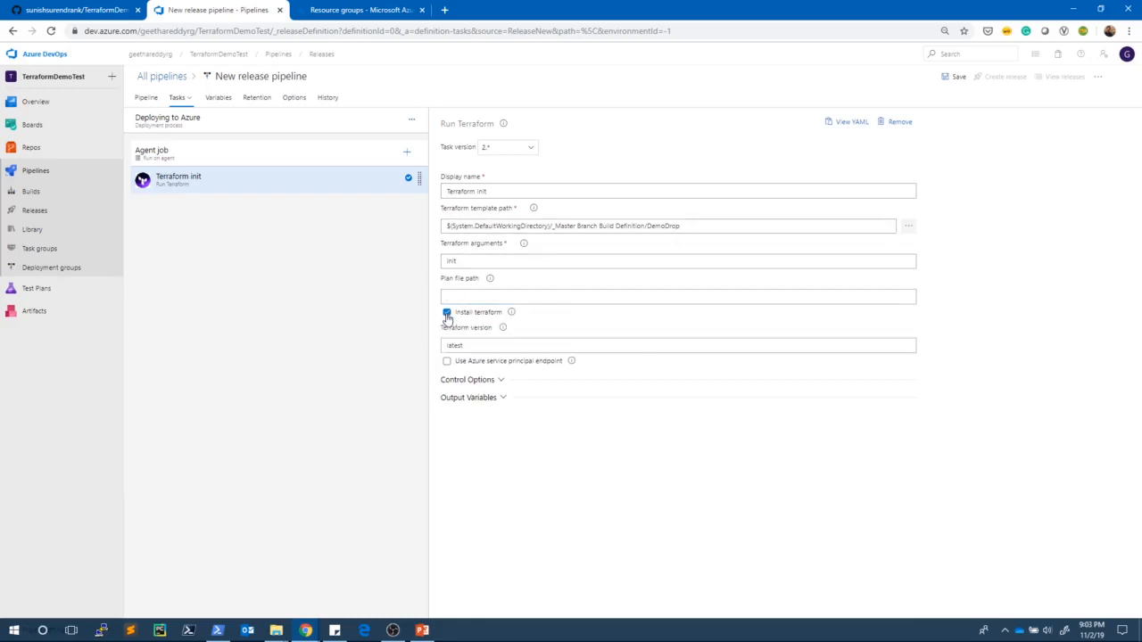
pyautogui.click(447, 361)
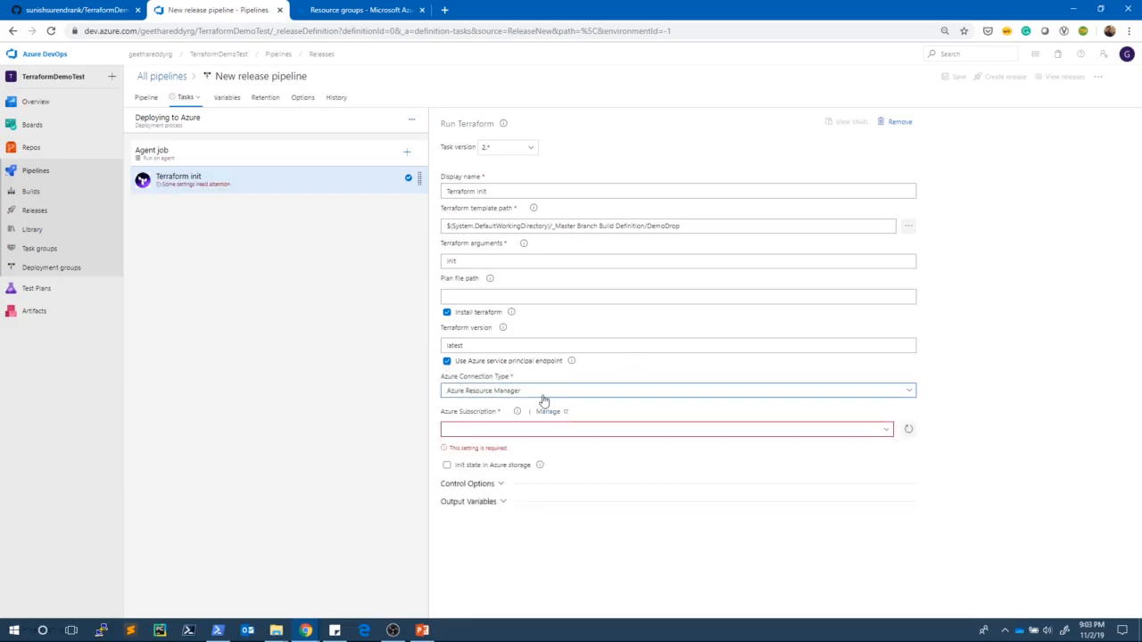
# Choose the Free Trial Azure subscription for the Terraform init task and authorize the connection
pyautogui.click(506, 429)
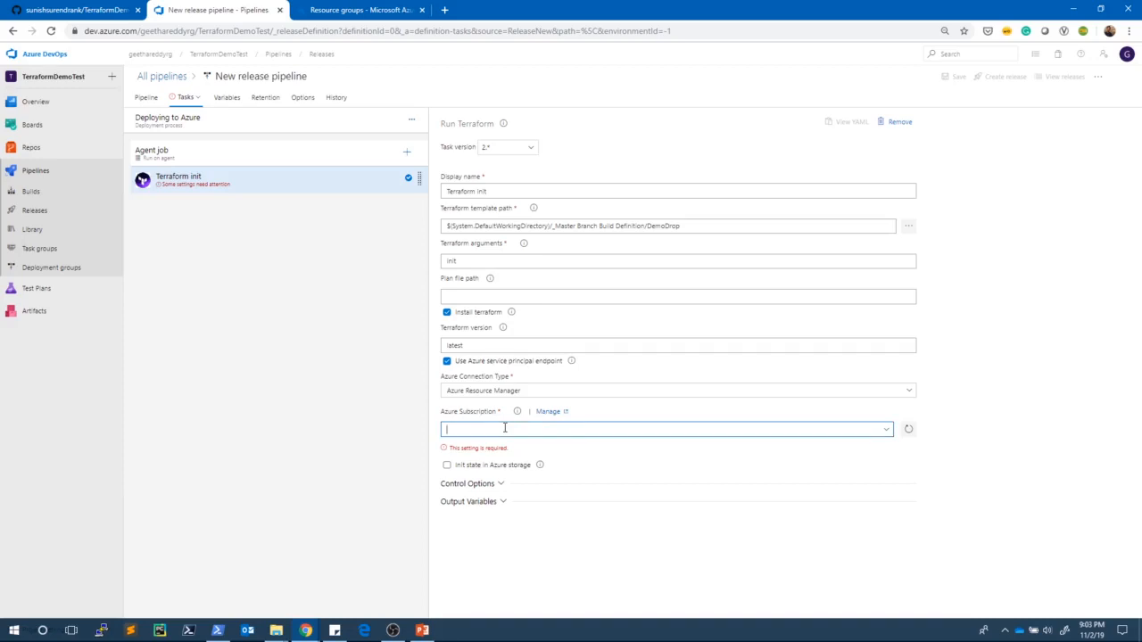
pyautogui.click(885, 430)
pyautogui.click(559, 479)
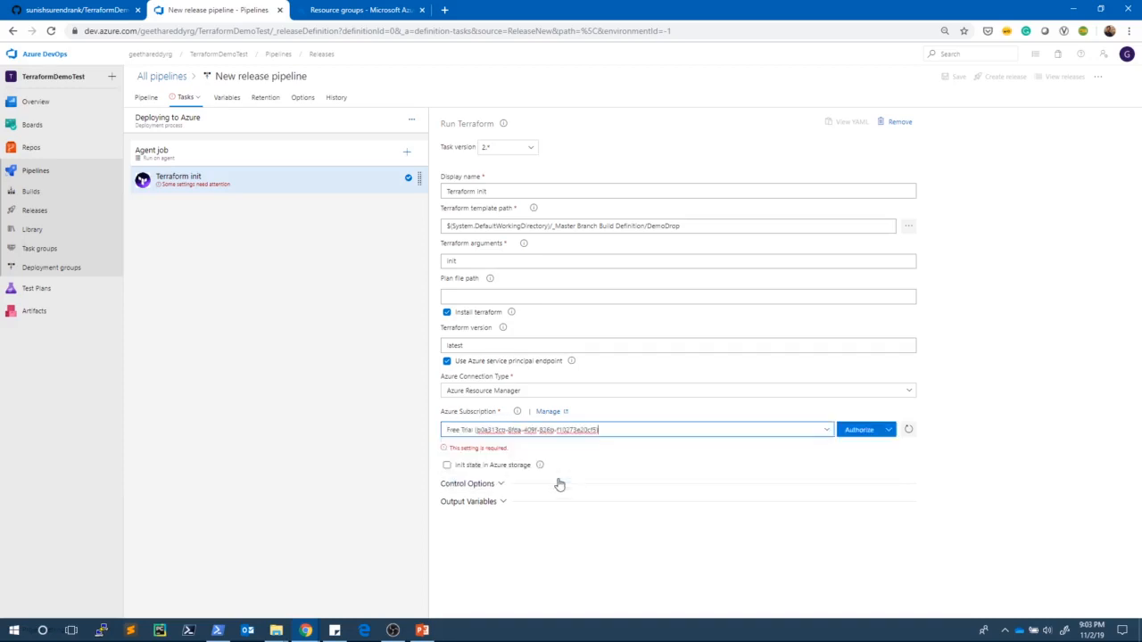
pyautogui.click(860, 430)
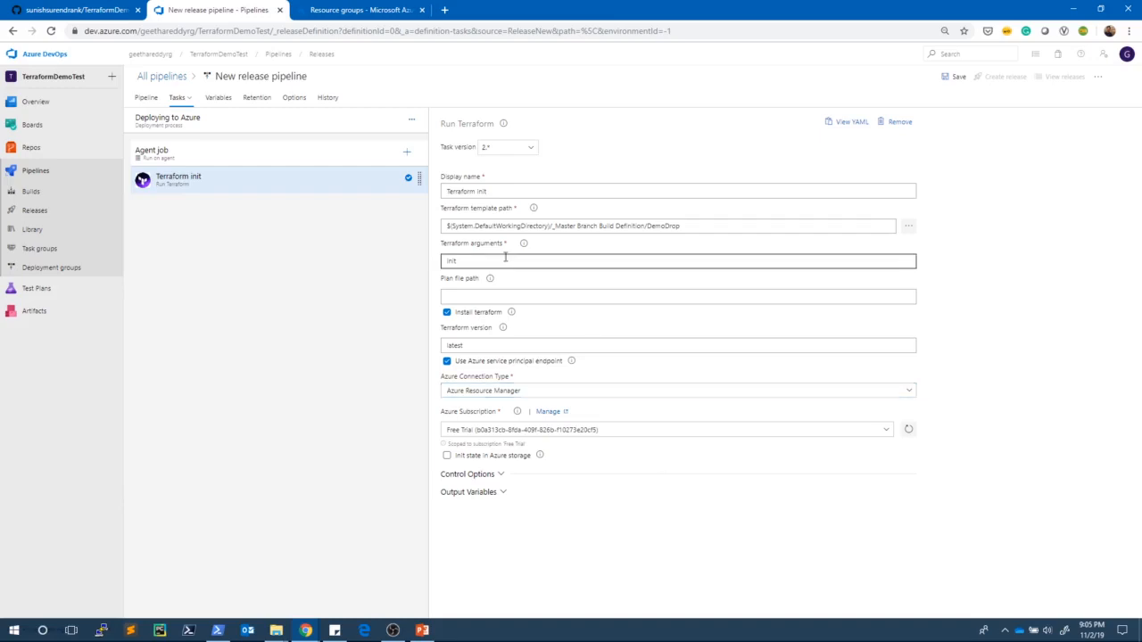
# Clone the Terraform init task, and clone the resulting copy to get a third Terraform task
pyautogui.rightClick(301, 186)
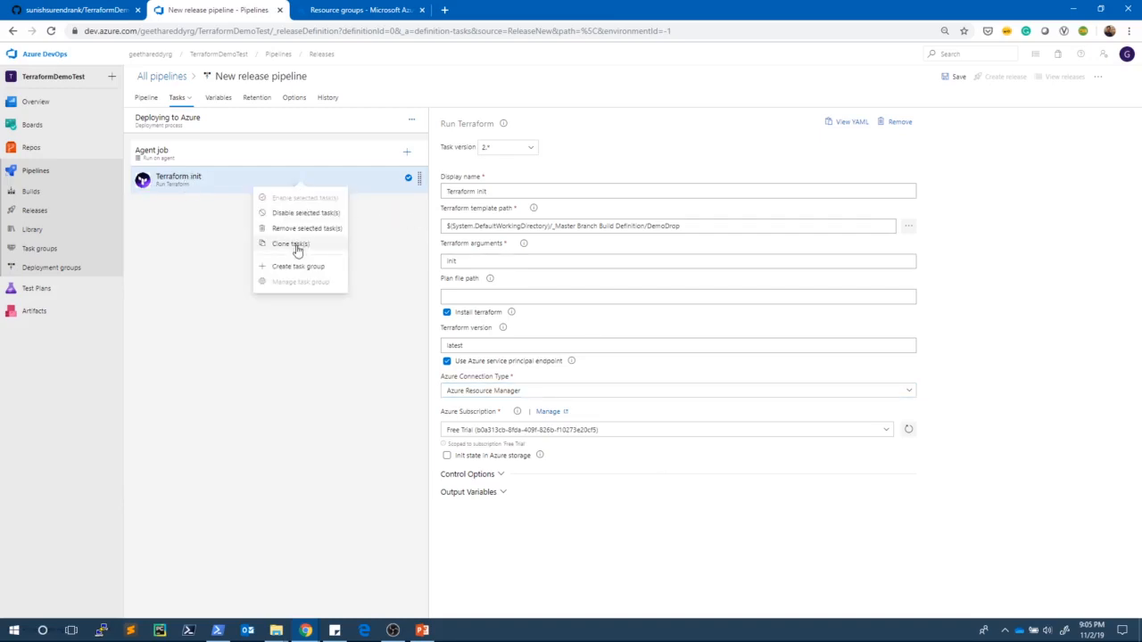
pyautogui.click(295, 244)
pyautogui.rightClick(298, 220)
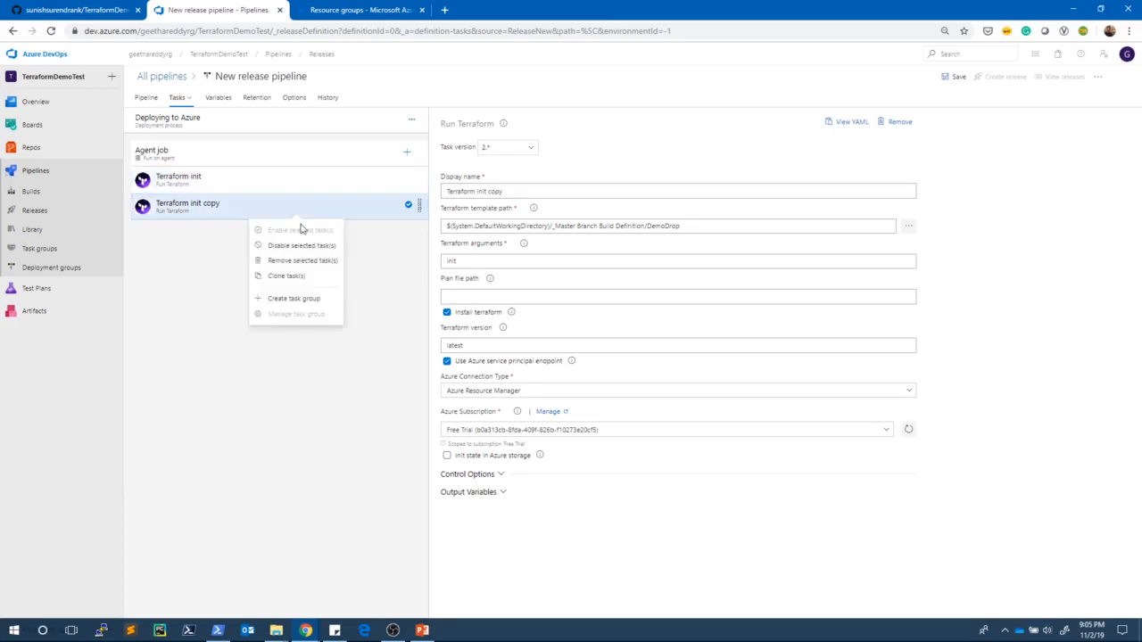
pyautogui.click(295, 275)
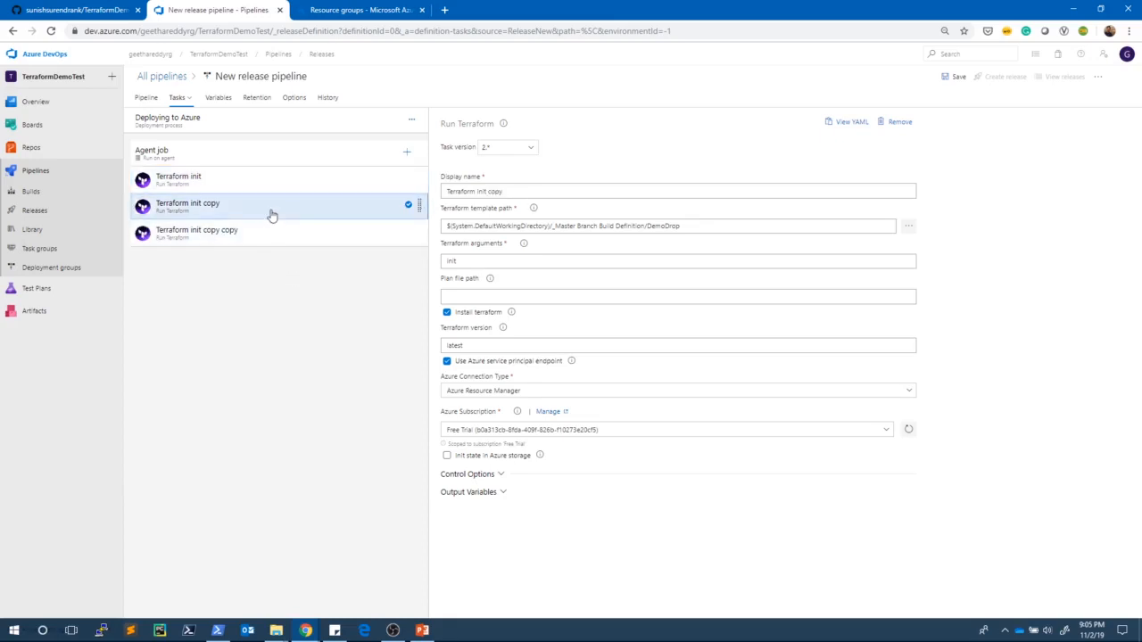
# Rename the Terraform init copy task as Terraform plan and set its Terraform arguments to plan
pyautogui.click(532, 192)
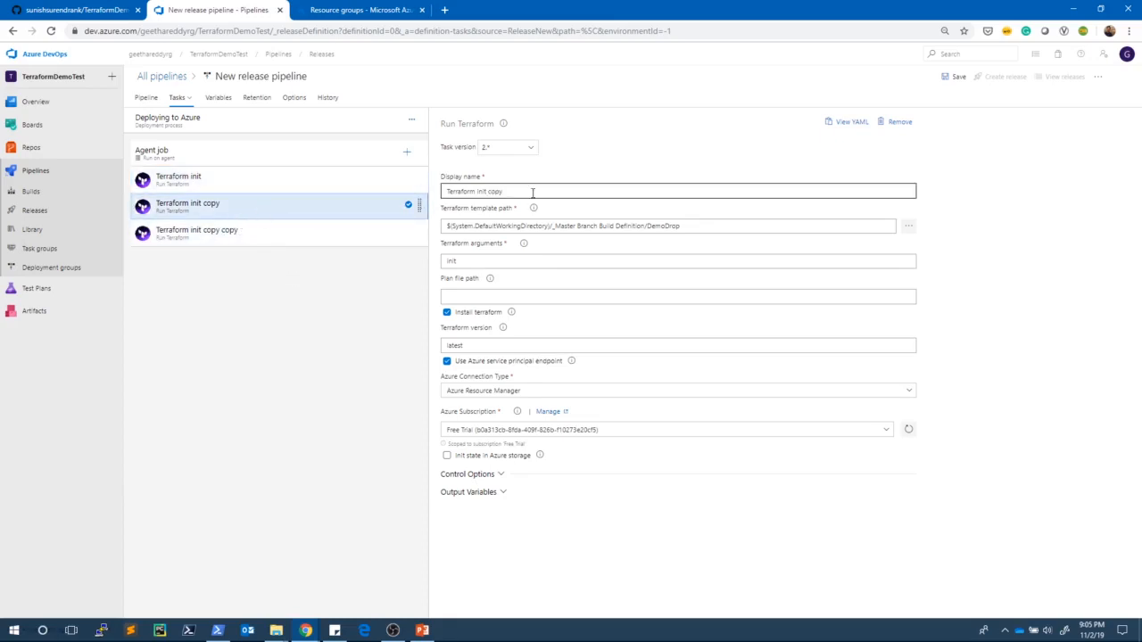
pyautogui.press('BackSpace')
pyautogui.press('BackSpace')
pyautogui.press('BackSpace')
pyautogui.press('BackSpace')
pyautogui.press('BackSpace')
pyautogui.press('BackSpace')
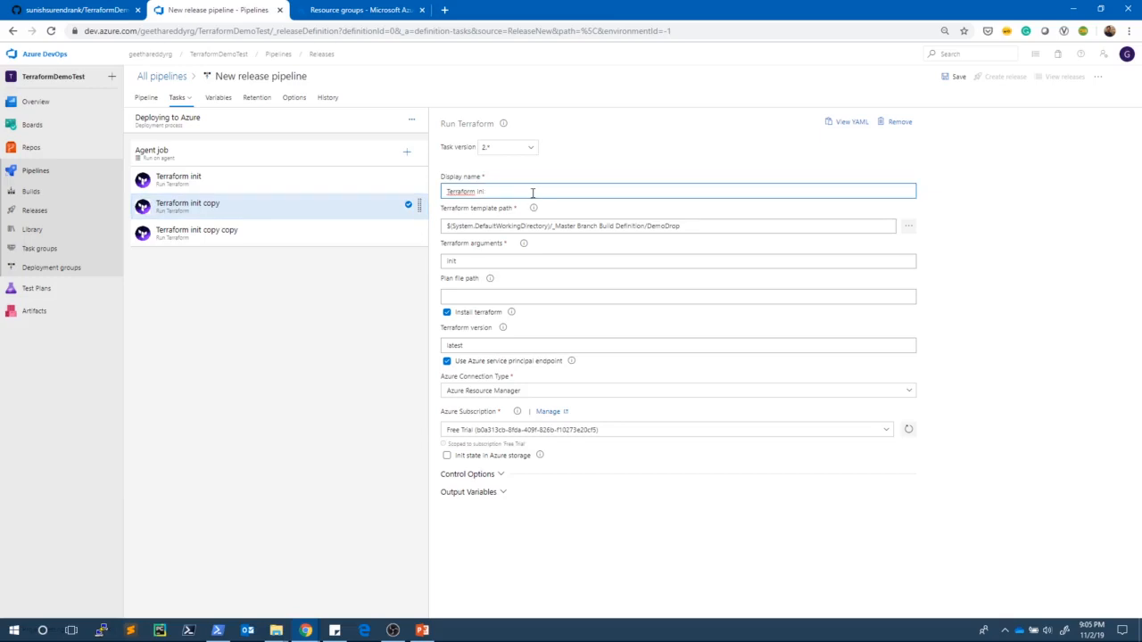
pyautogui.write('plam')
pyautogui.click(470, 261)
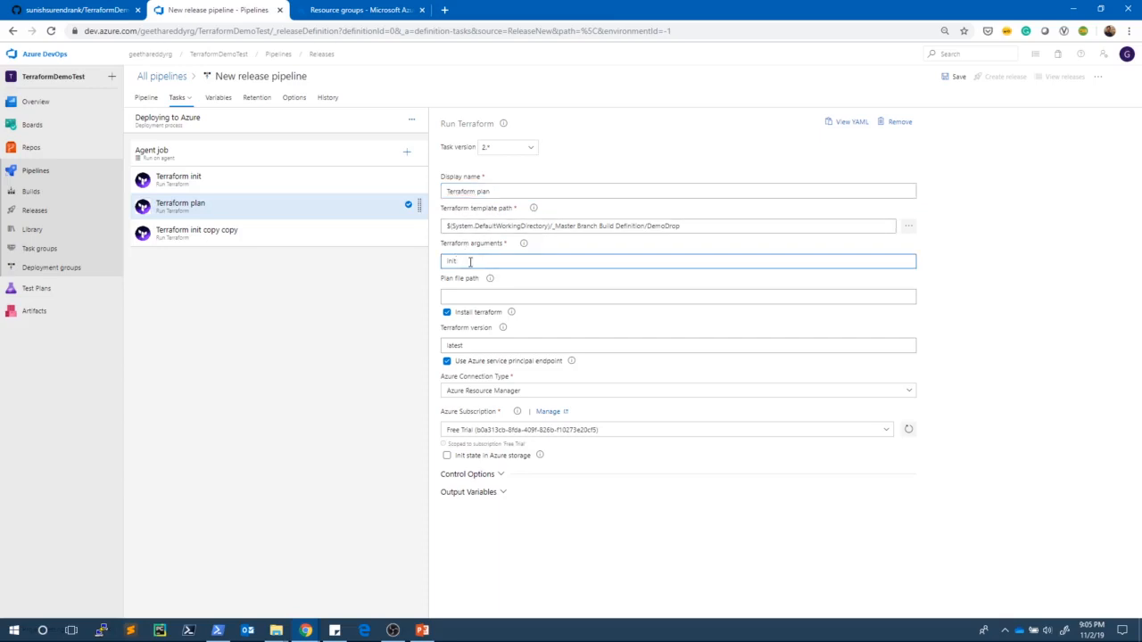
pyautogui.write('plan')
# Rename the Terraform init copy copy task as Terraform apply and enter apply as its plan file path
pyautogui.click(321, 239)
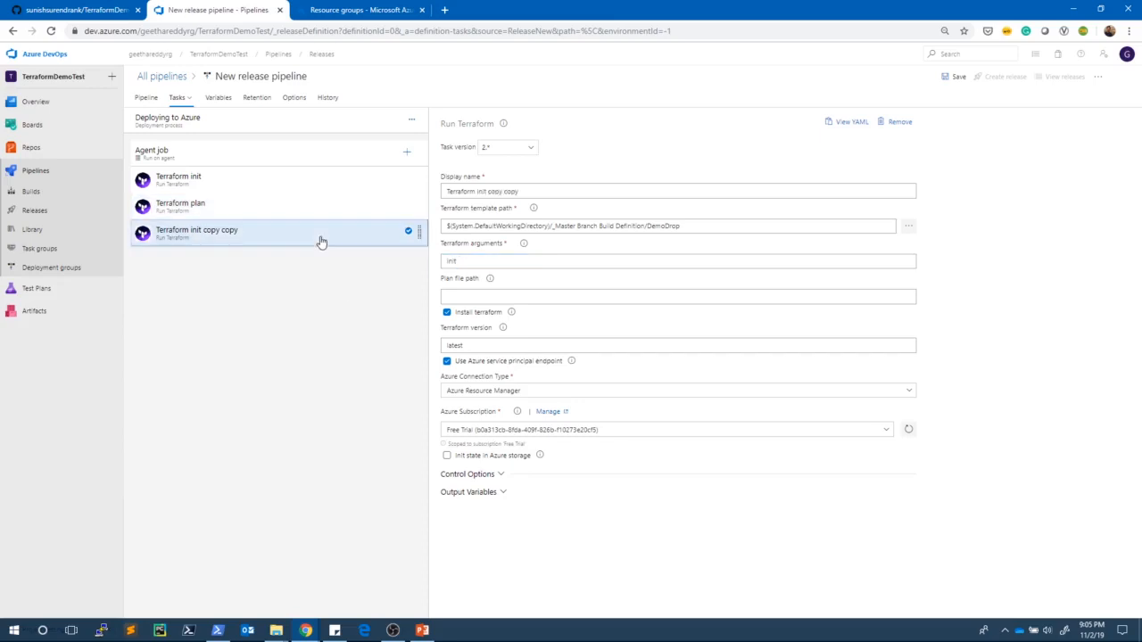
pyautogui.click(534, 191)
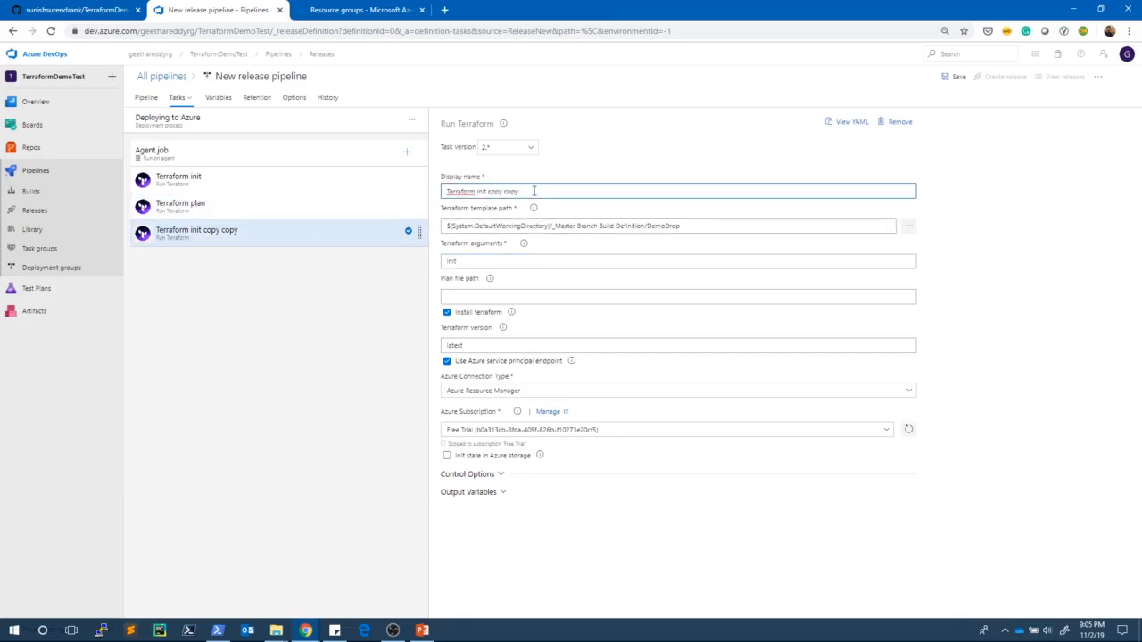
pyautogui.press('BackSpace')
pyautogui.press('BackSpace')
pyautogui.press('BackSpace')
pyautogui.press('BackSpace')
pyautogui.press('BackSpace')
pyautogui.press('BackSpace')
pyautogui.write('apply')
pyautogui.click(465, 297)
pyautogui.write('apo')
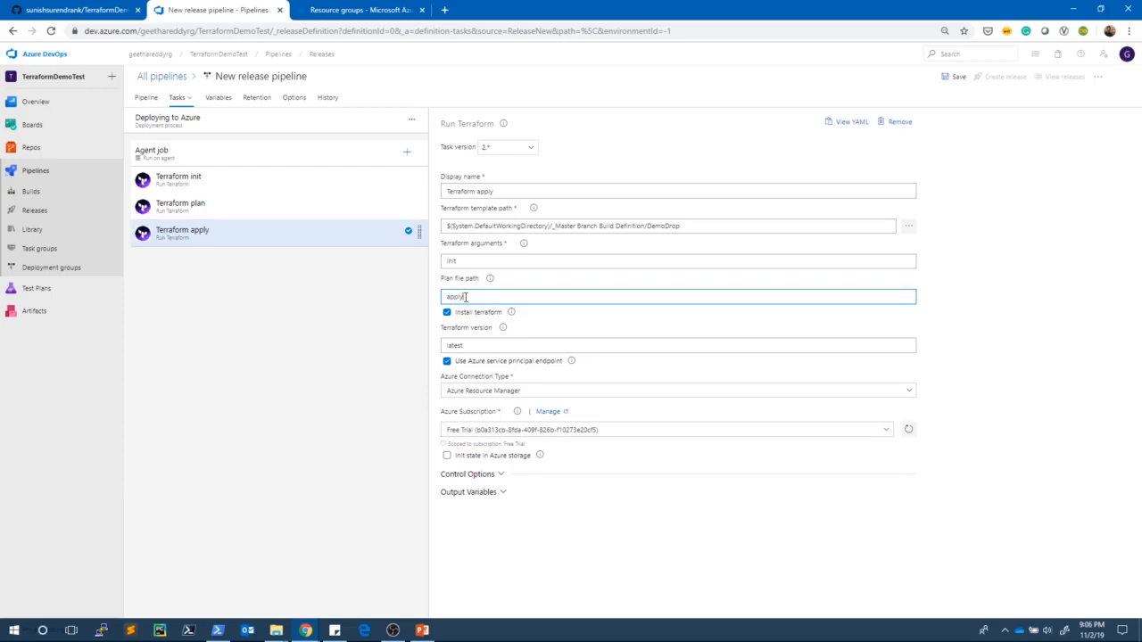
# Search the web for "terraform apply force" and open the Terraform documentation page for the apply command
pyautogui.click(444, 10)
pyautogui.write('Terr')
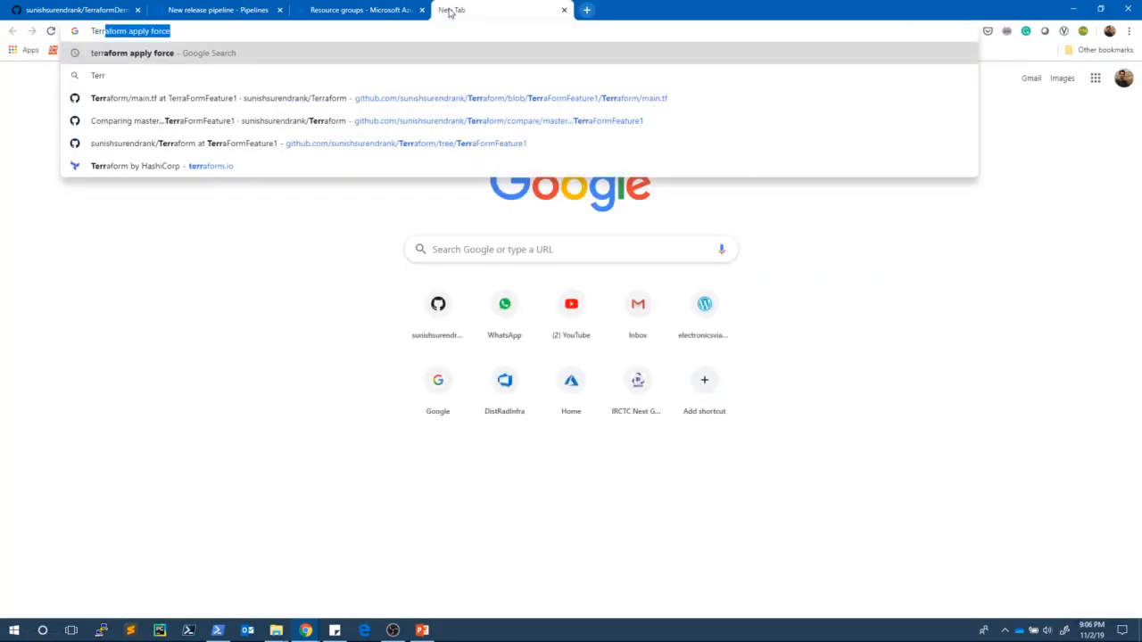
pyautogui.press('Return')
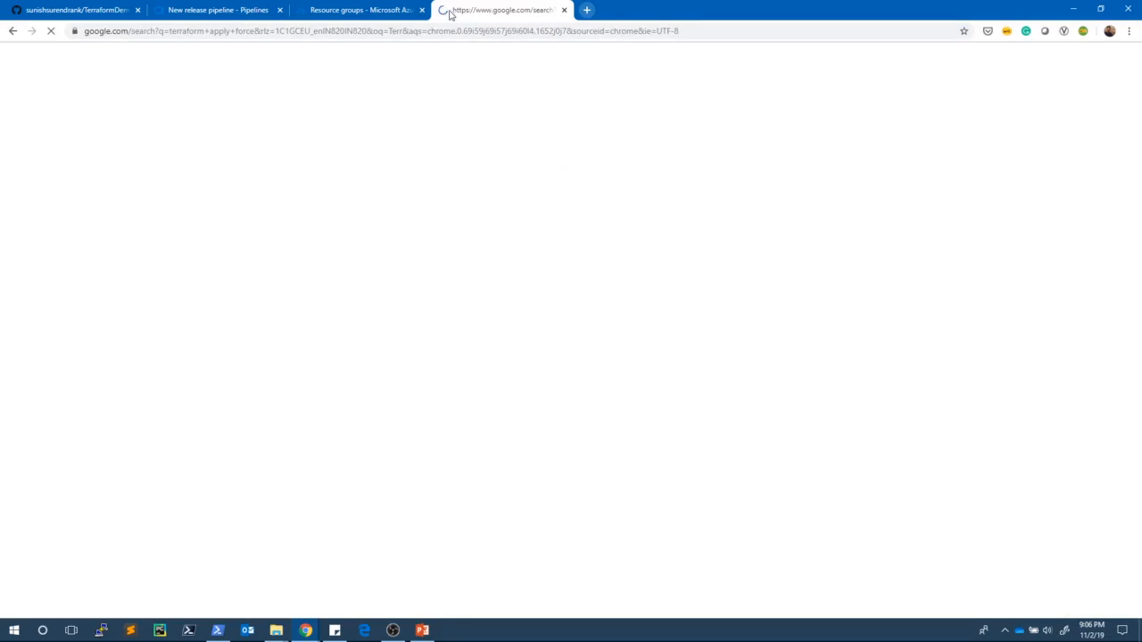
pyautogui.click(196, 173)
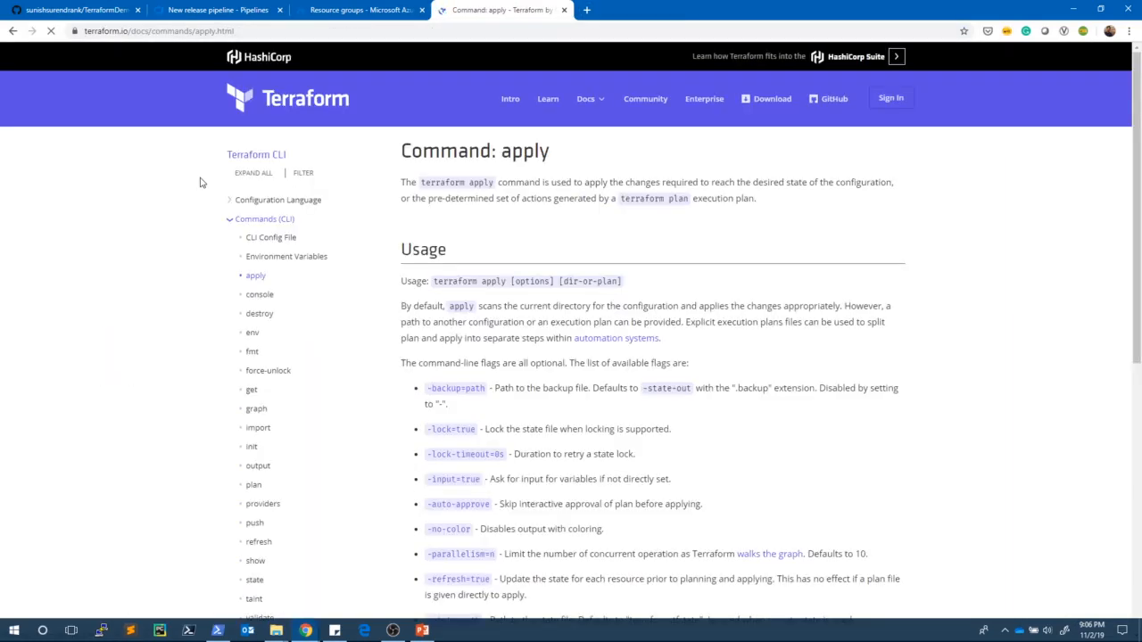
# Copy the -auto-approve flag from the list of available flags on the apply command's documentation page
pyautogui.scroll(-3, 632, 270)
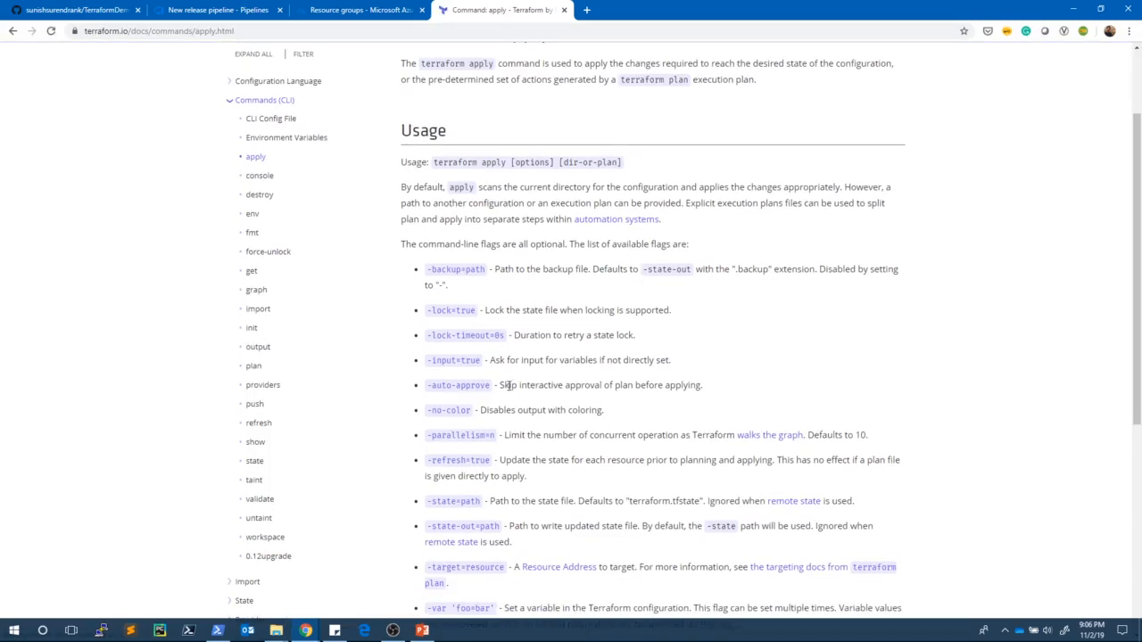
pyautogui.scroll(2, 585, 347)
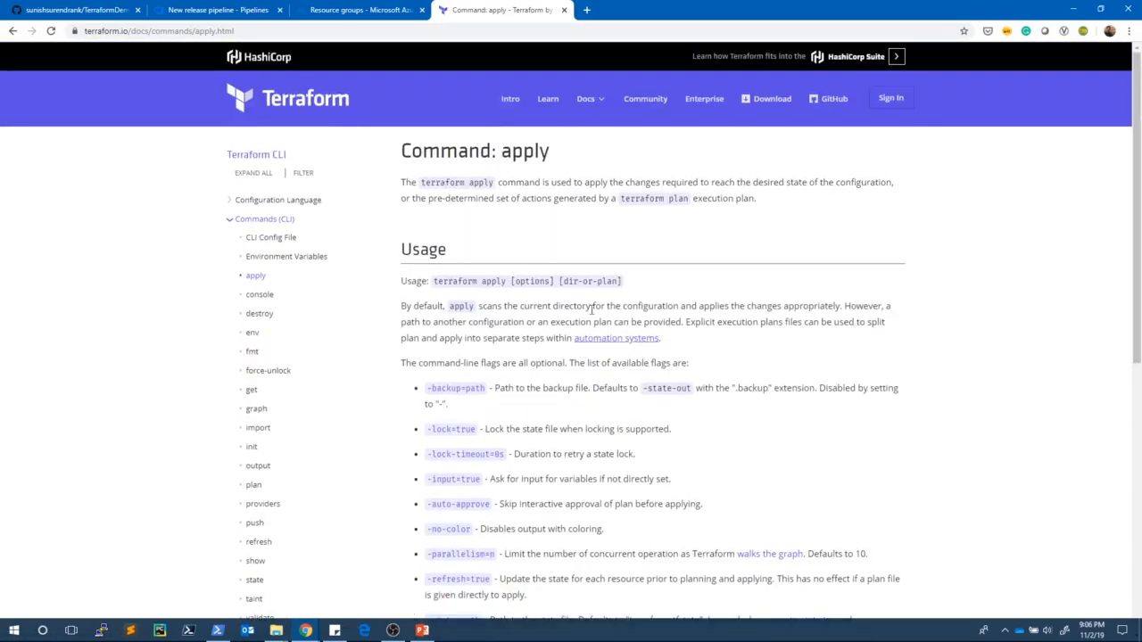
pyautogui.scroll(-3, 607, 261)
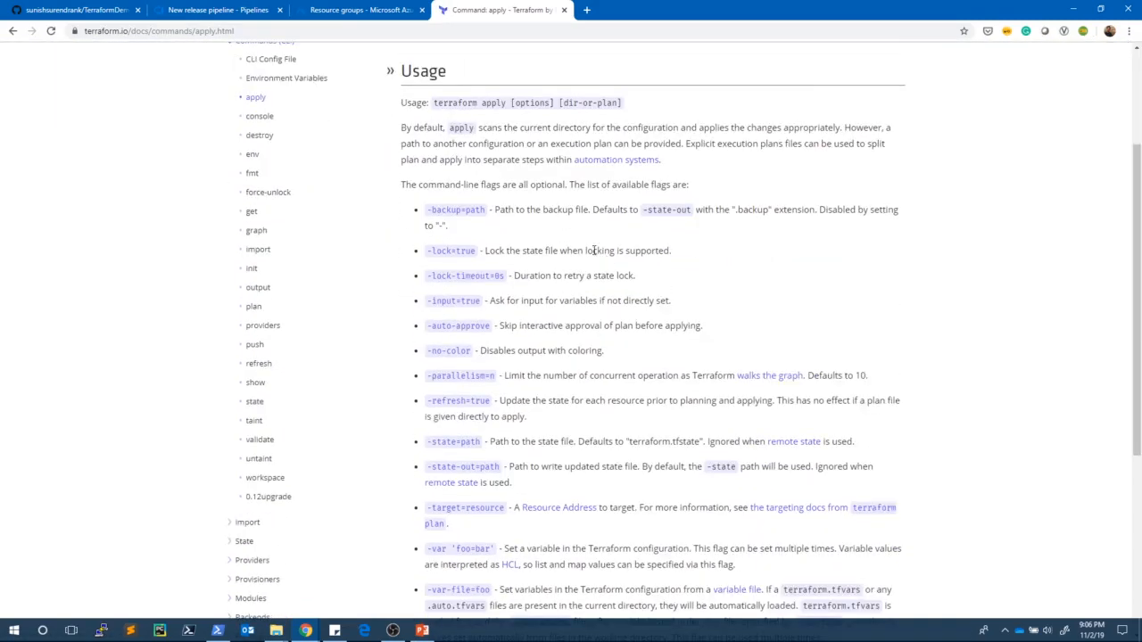
pyautogui.scroll(1, 534, 129)
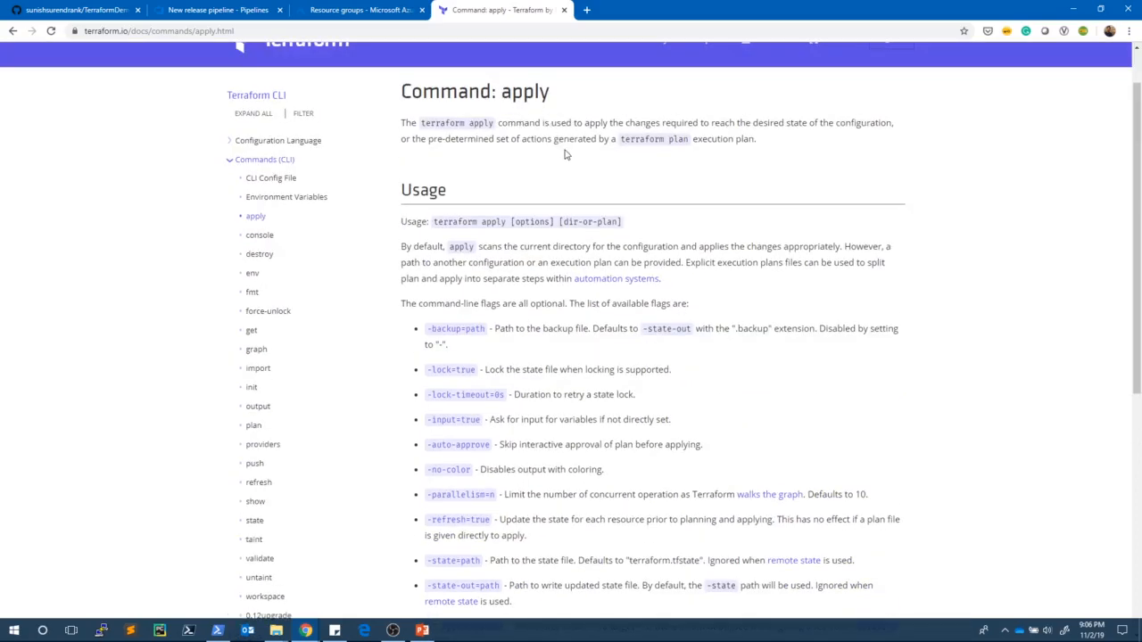
pyautogui.scroll(-2, 565, 152)
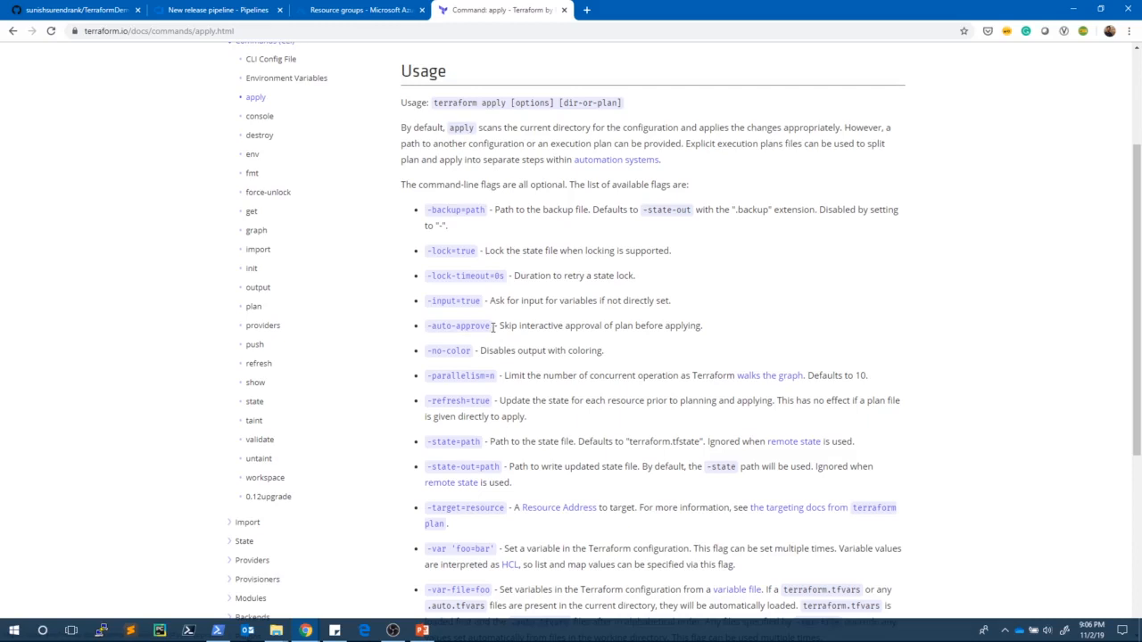
pyautogui.moveTo(490, 327); pyautogui.dragTo(426, 327)
pyautogui.hotkey('ctrl', 'c')
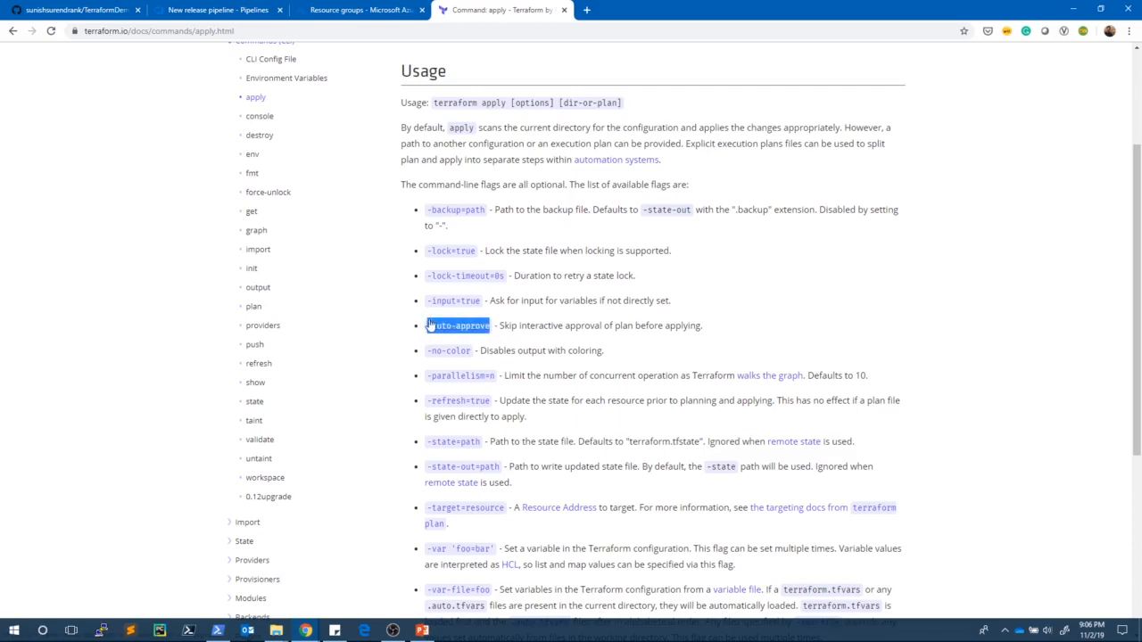
# Return to the release pipeline and paste the -auto-approve flag into the Terraform apply task's plan file path
pyautogui.click(353, 9)
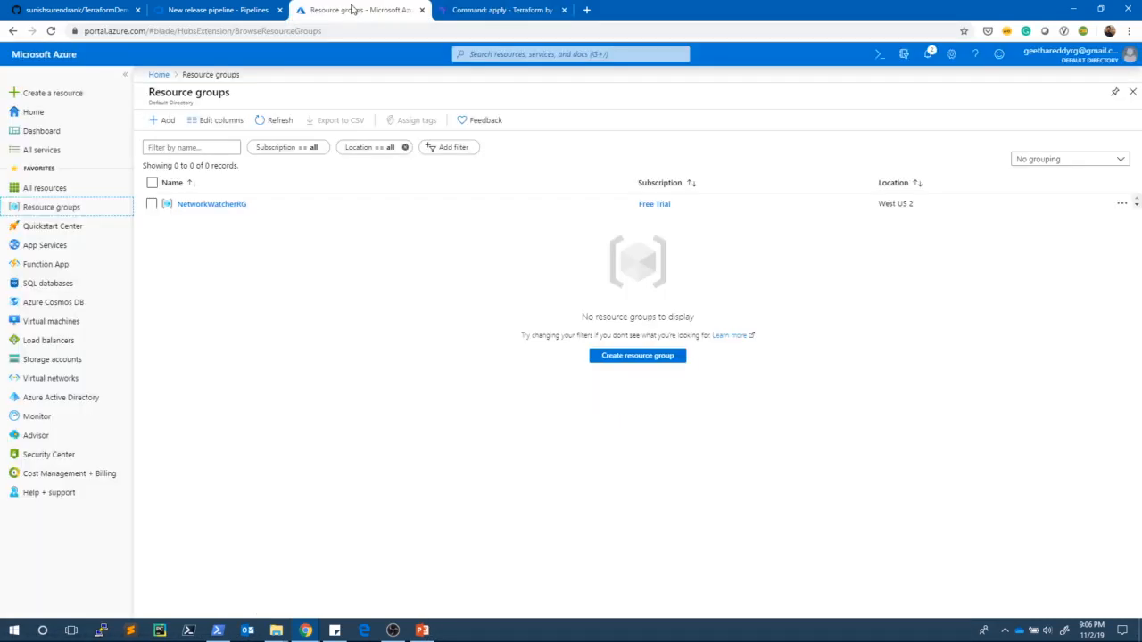
pyautogui.click(112, 10)
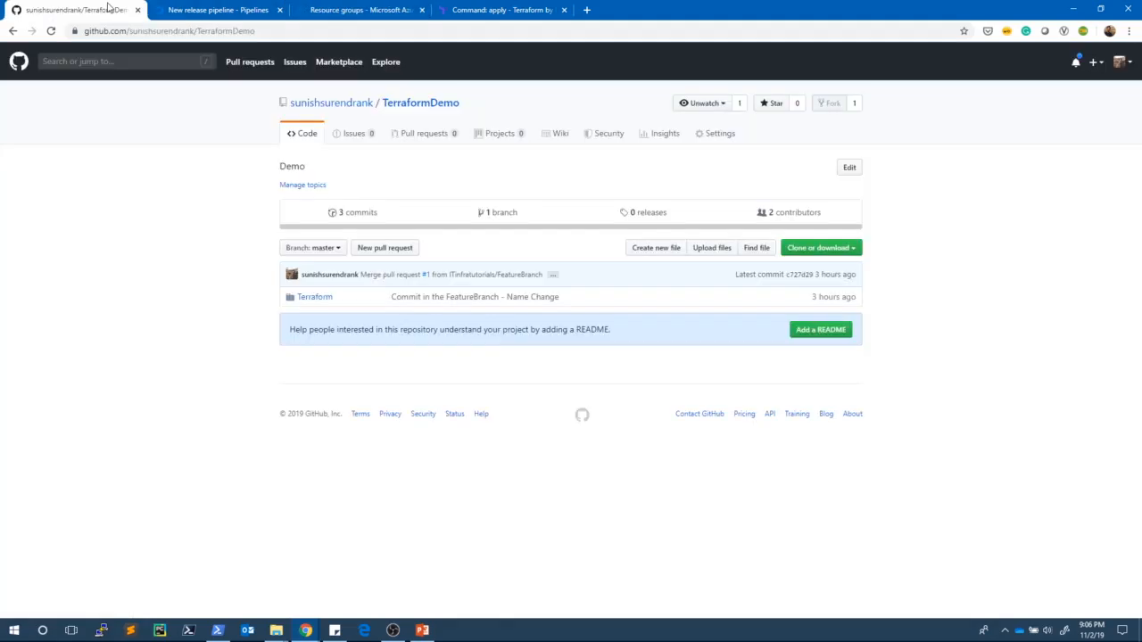
pyautogui.click(190, 9)
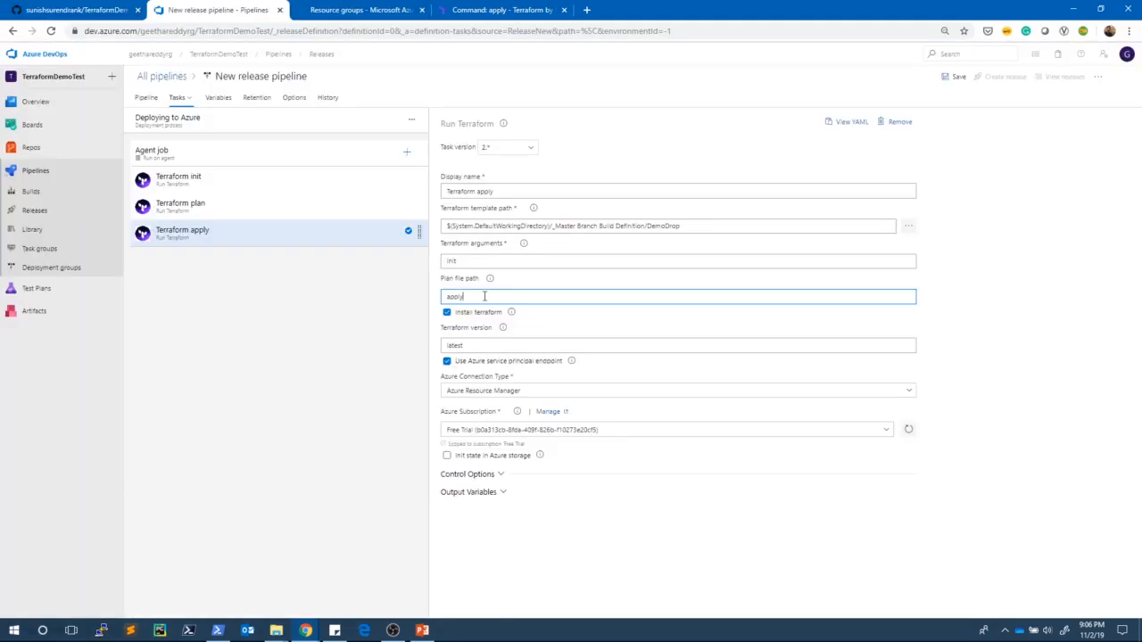
pyautogui.hotkey('ctrl', 'v')
# Create a task group named Terraform Actions in the Deploy category from the Terraform init, plan and apply tasks
pyautogui.click(191, 212)
pyautogui.keyDown('ctrl'); pyautogui.click(186, 185); pyautogui.keyUp('ctrl')
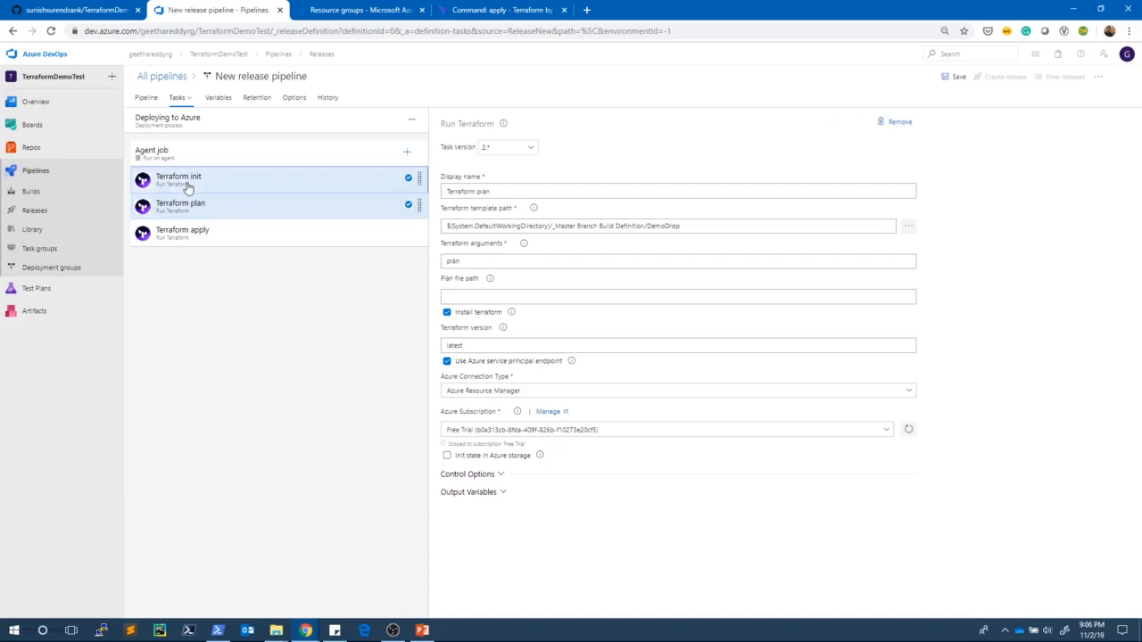
pyautogui.keyDown('ctrl'); pyautogui.click(187, 233); pyautogui.keyUp('ctrl')
pyautogui.rightClick(185, 236)
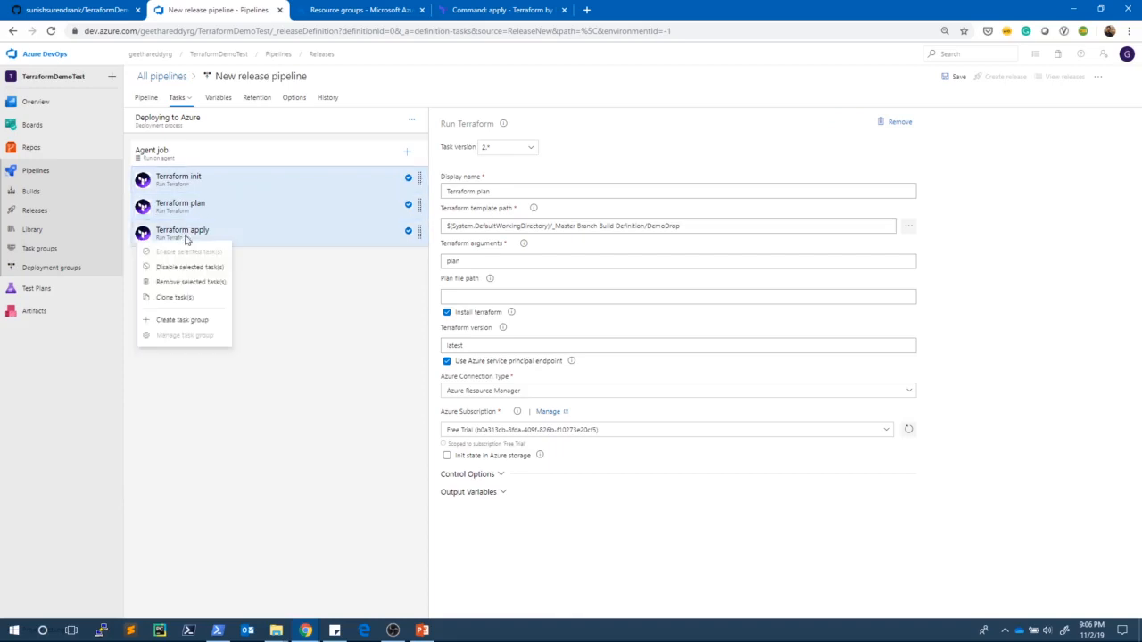
pyautogui.click(183, 319)
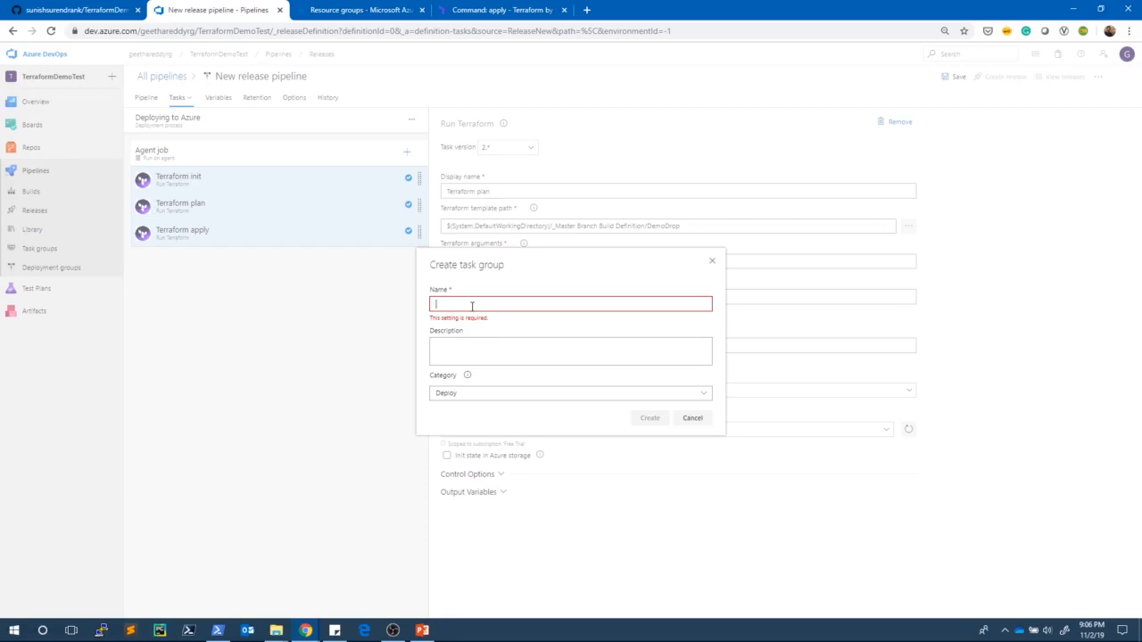
pyautogui.write('Te')
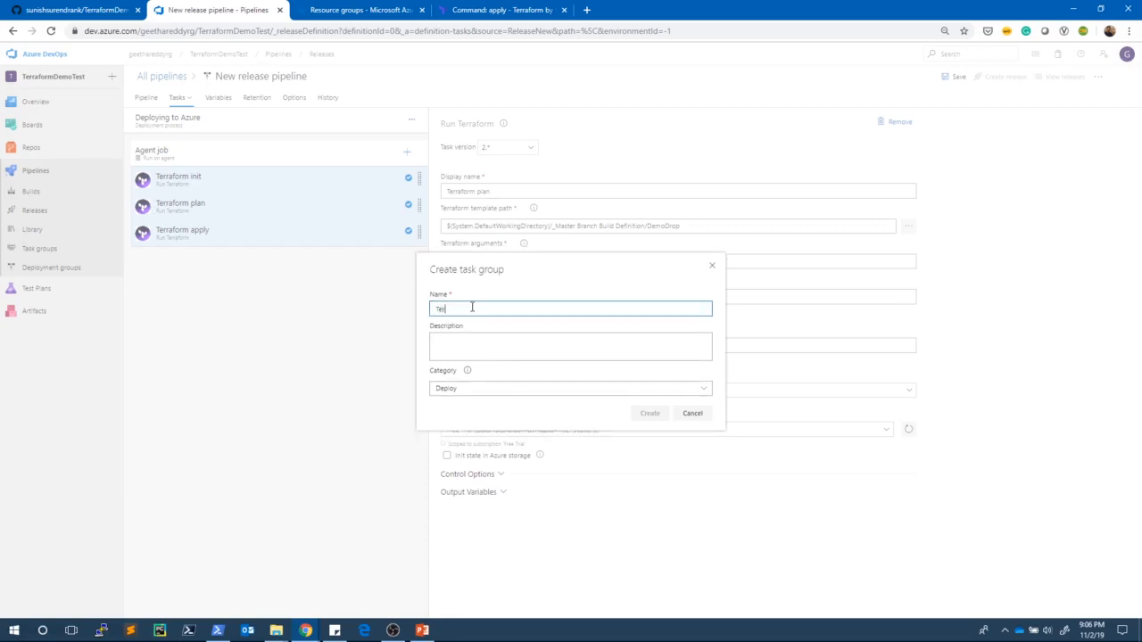
pyautogui.write('rrafor')
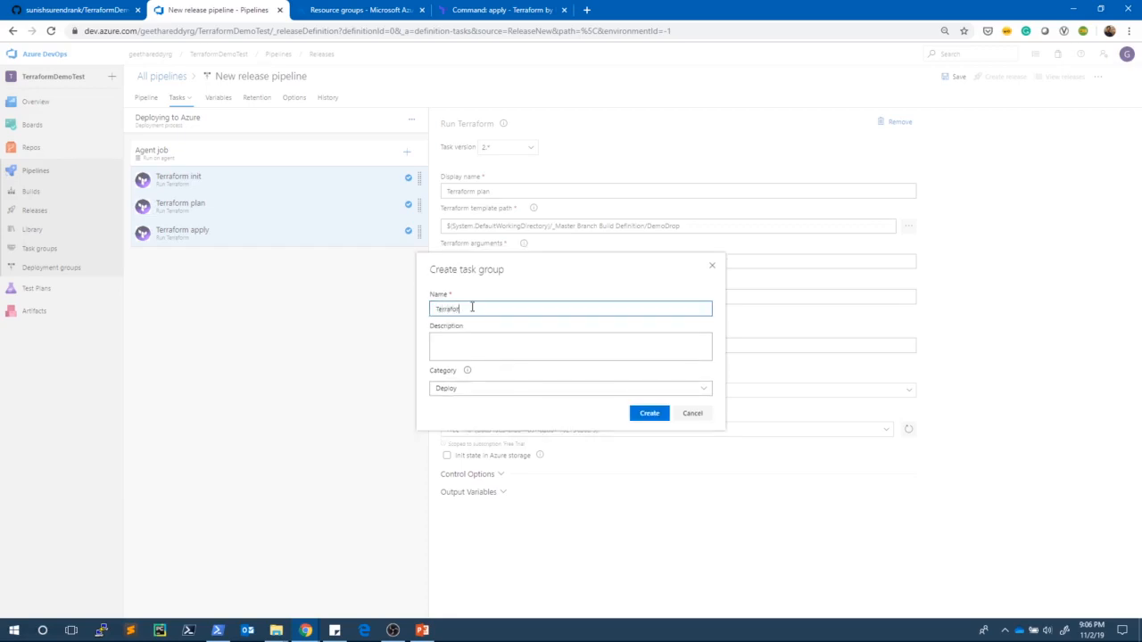
pyautogui.write('m Actions')
pyautogui.click(707, 390)
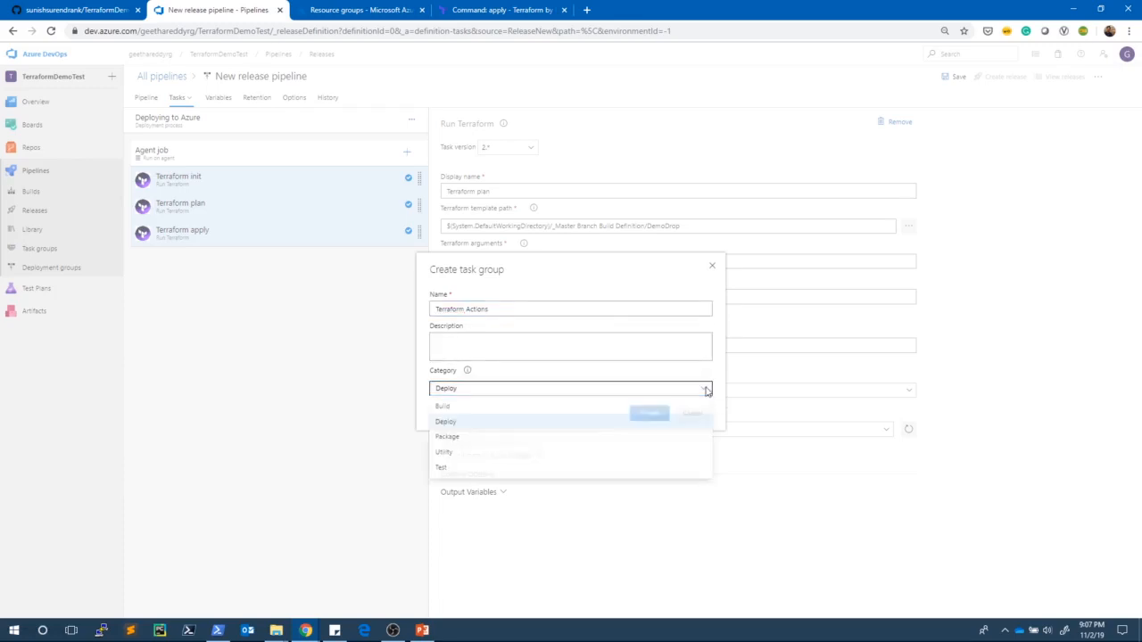
pyautogui.click(707, 390)
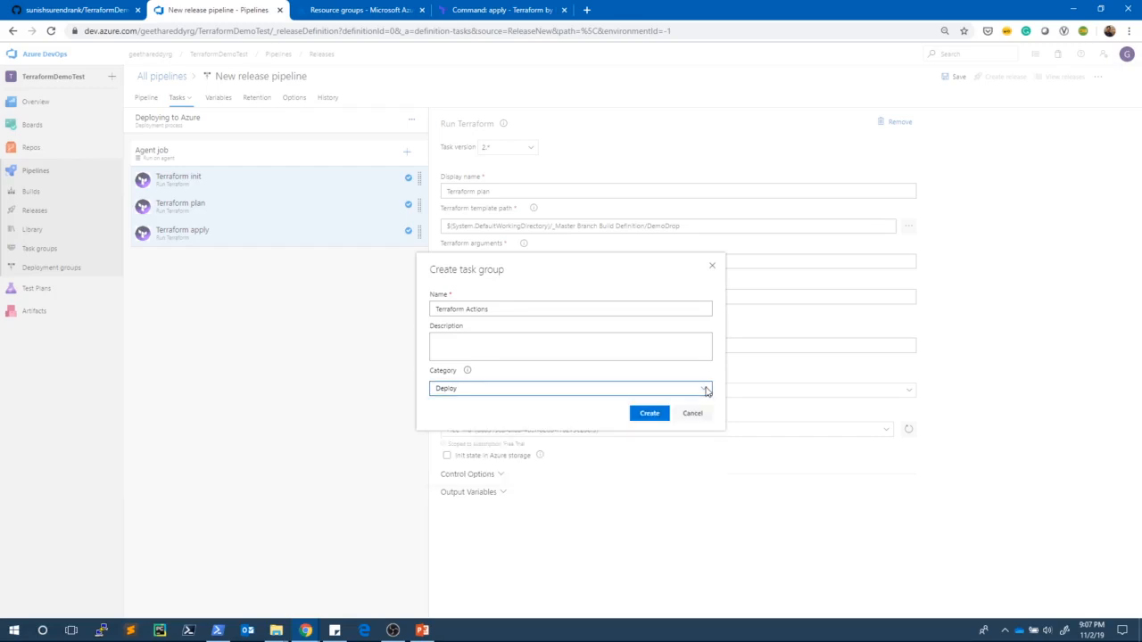
pyautogui.click(652, 414)
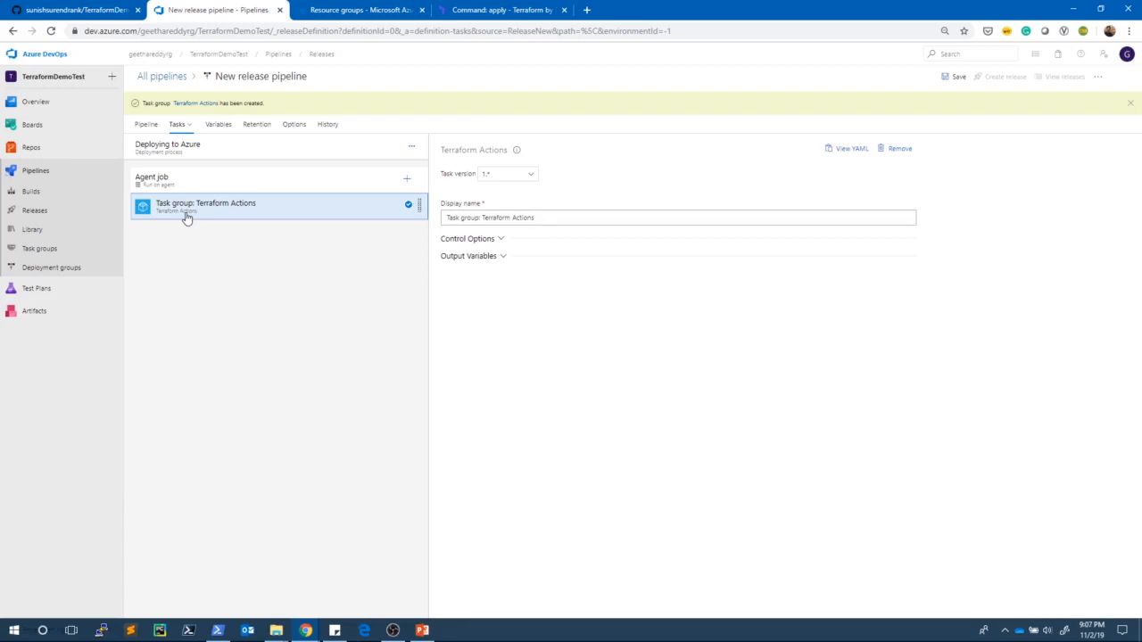
# Open the pre-deployment conditions of the Deploying to Azure stage and dismiss the task group notification
pyautogui.click(142, 131)
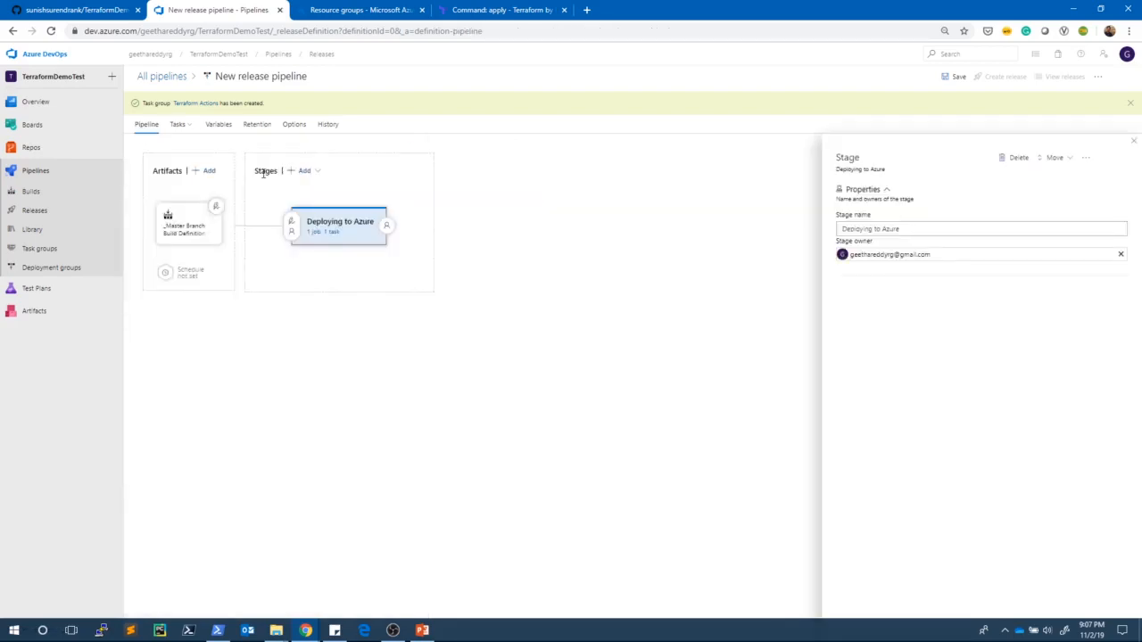
pyautogui.click(291, 223)
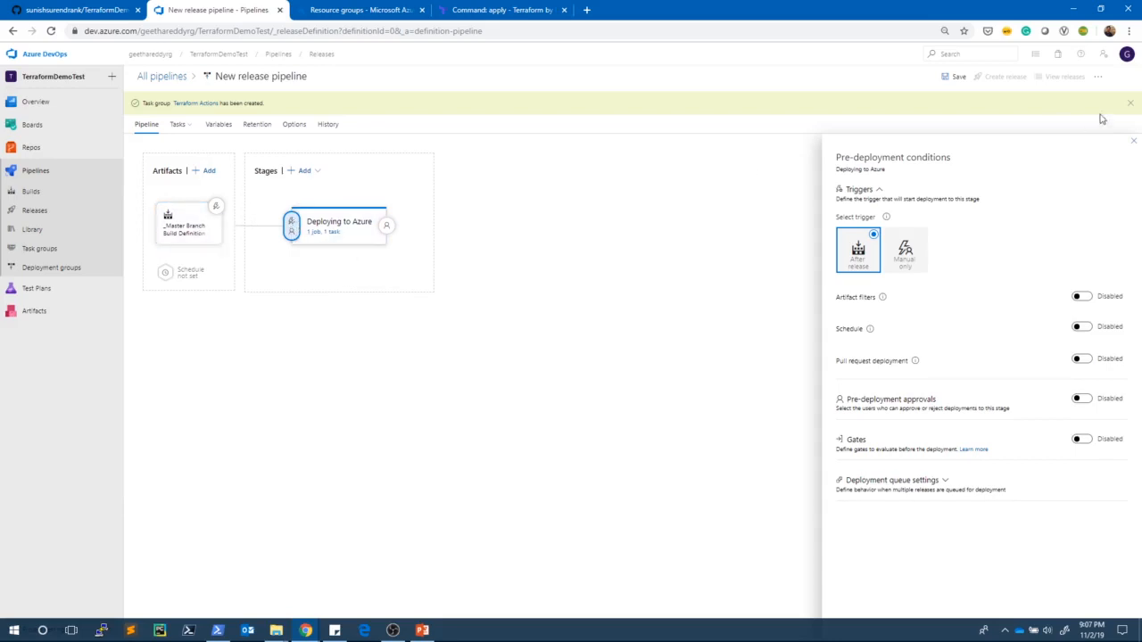
pyautogui.click(1130, 104)
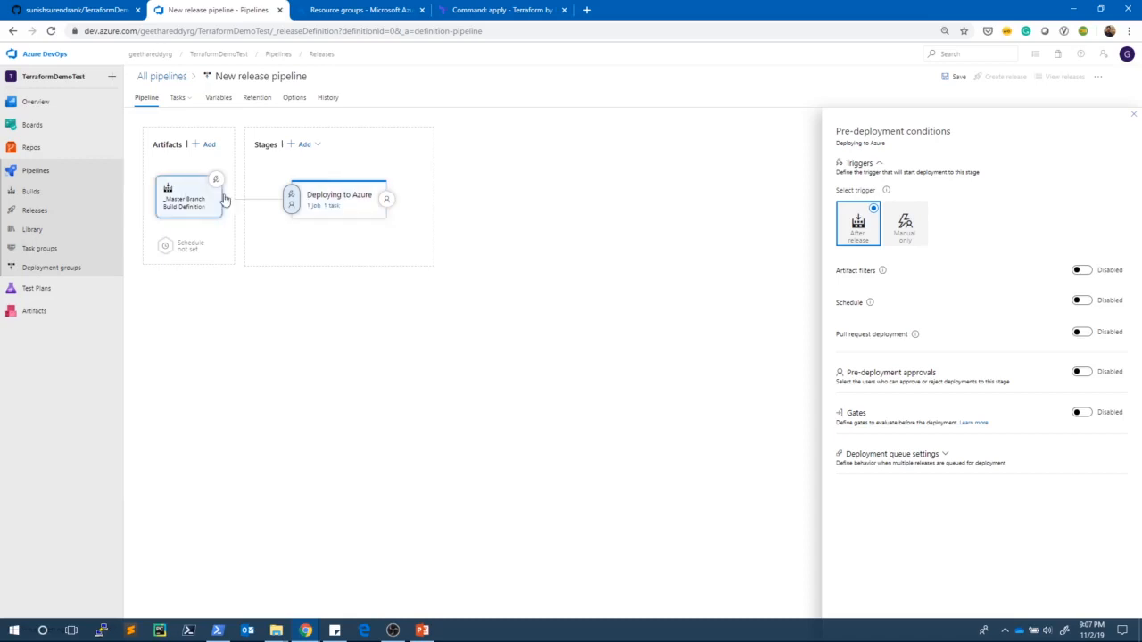
# Close the pre-deployment conditions and save the new release pipeline in the default folder
pyautogui.click(1131, 115)
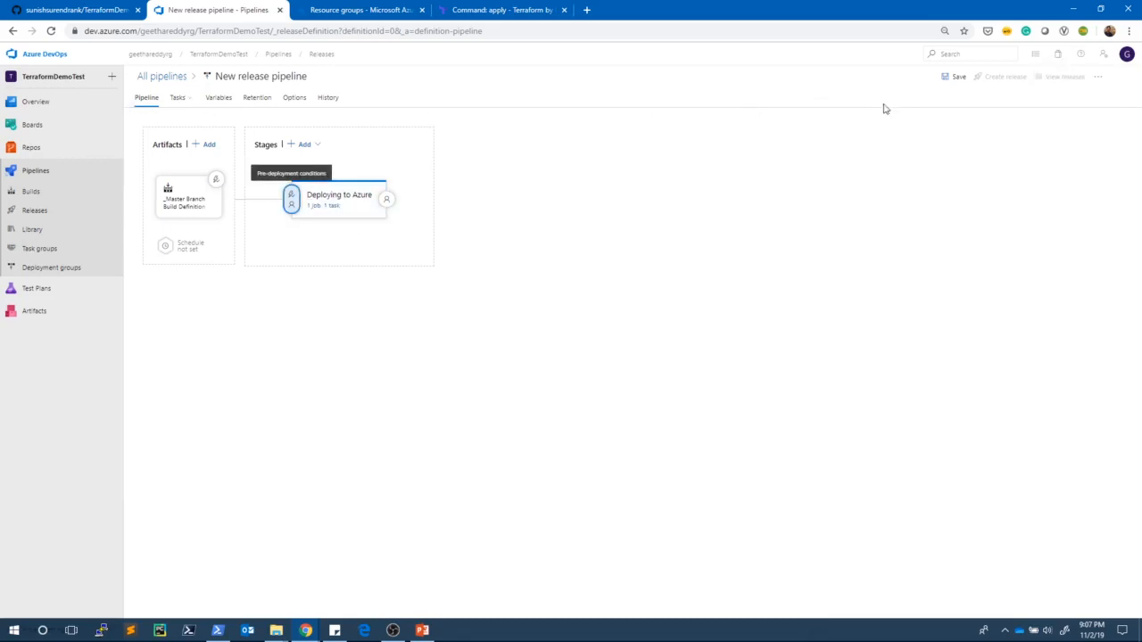
pyautogui.click(953, 78)
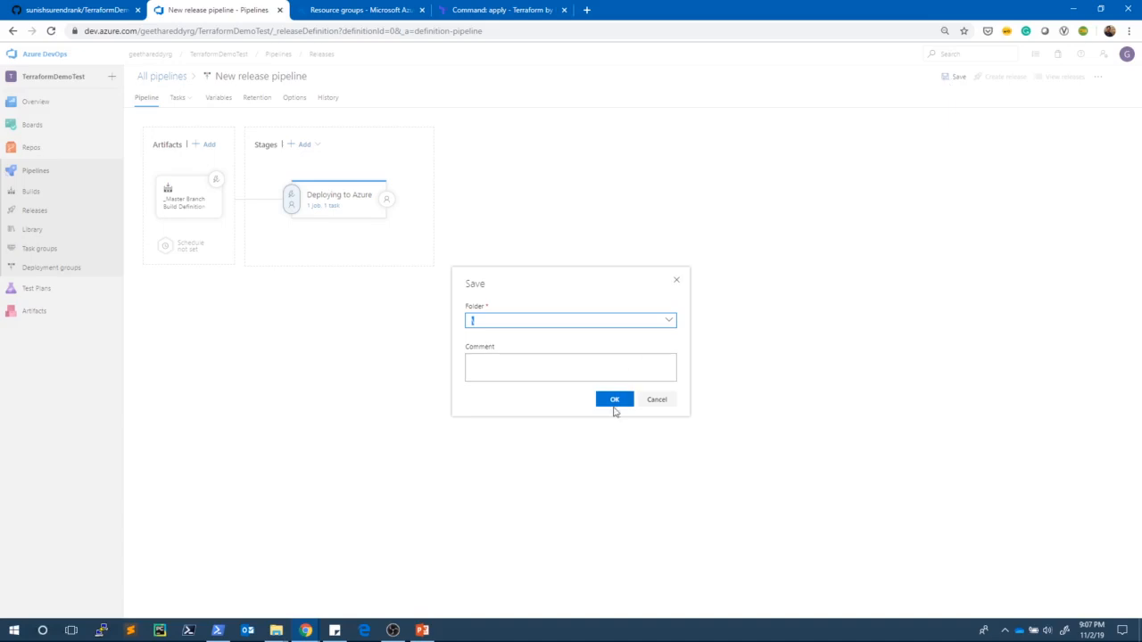
pyautogui.click(615, 403)
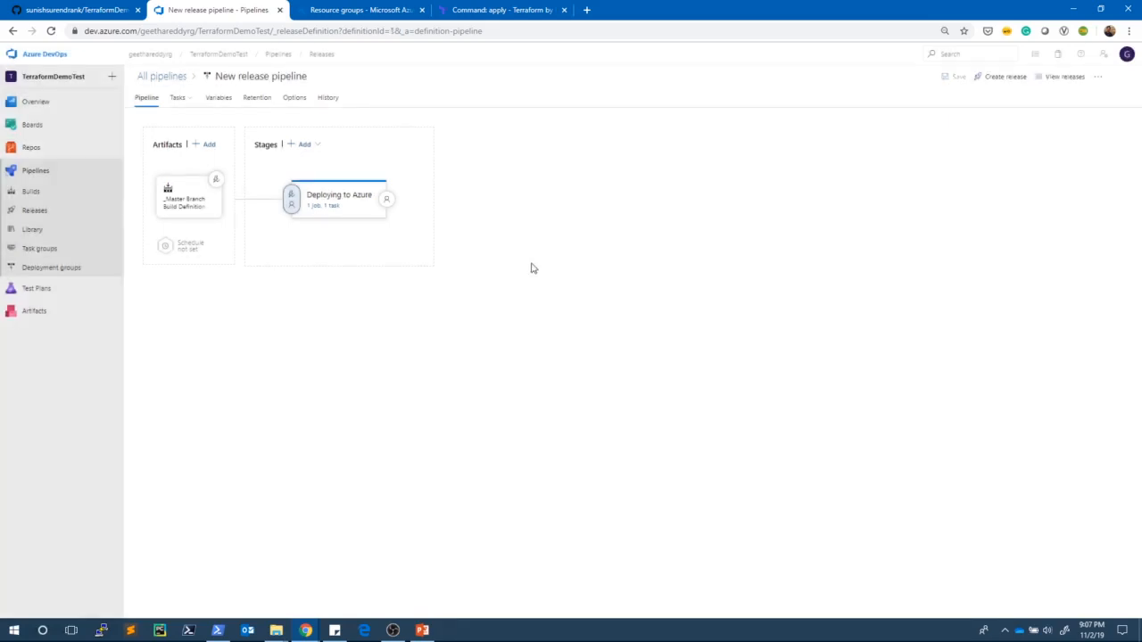
# Rename the release pipeline as Deployment and save it
pyautogui.click(304, 77)
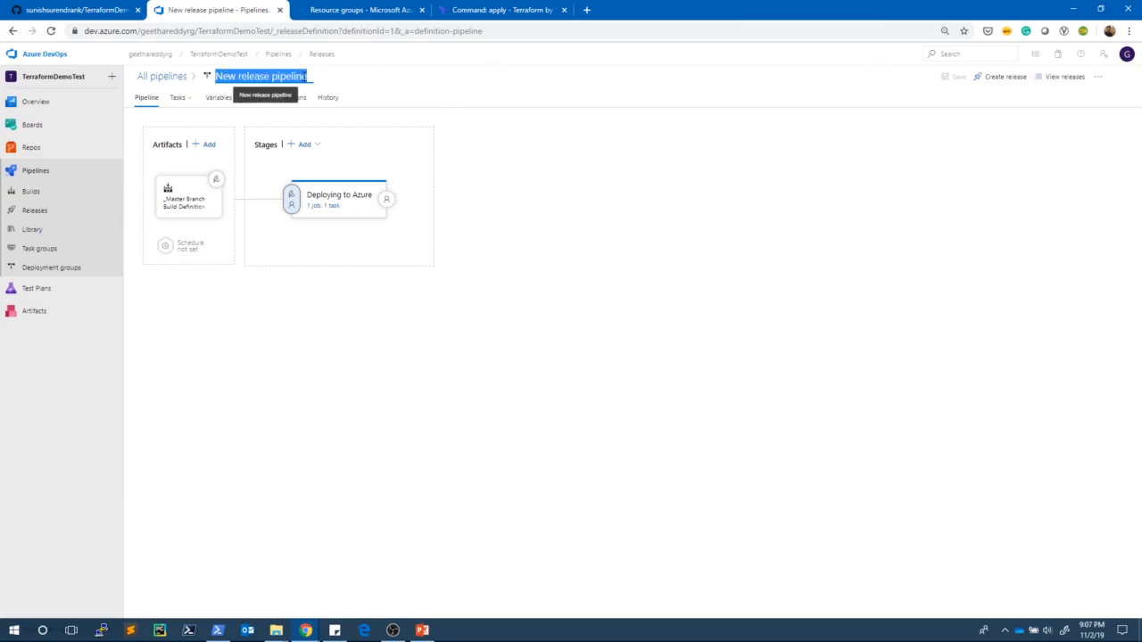
pyautogui.press('BackSpace')
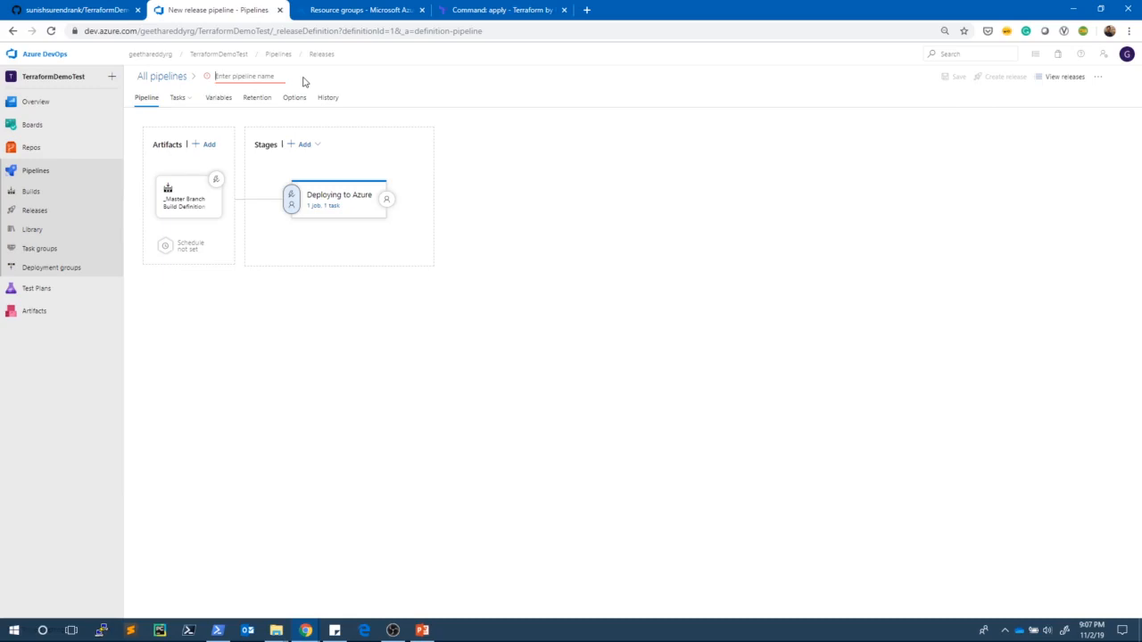
pyautogui.write('Deployment')
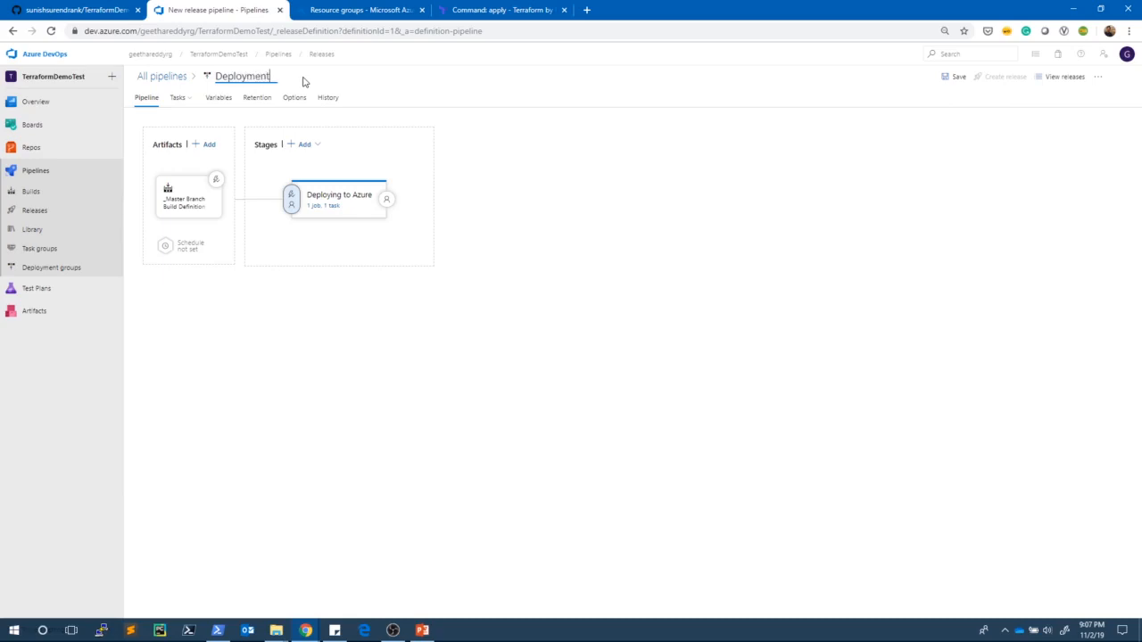
pyautogui.click(505, 313)
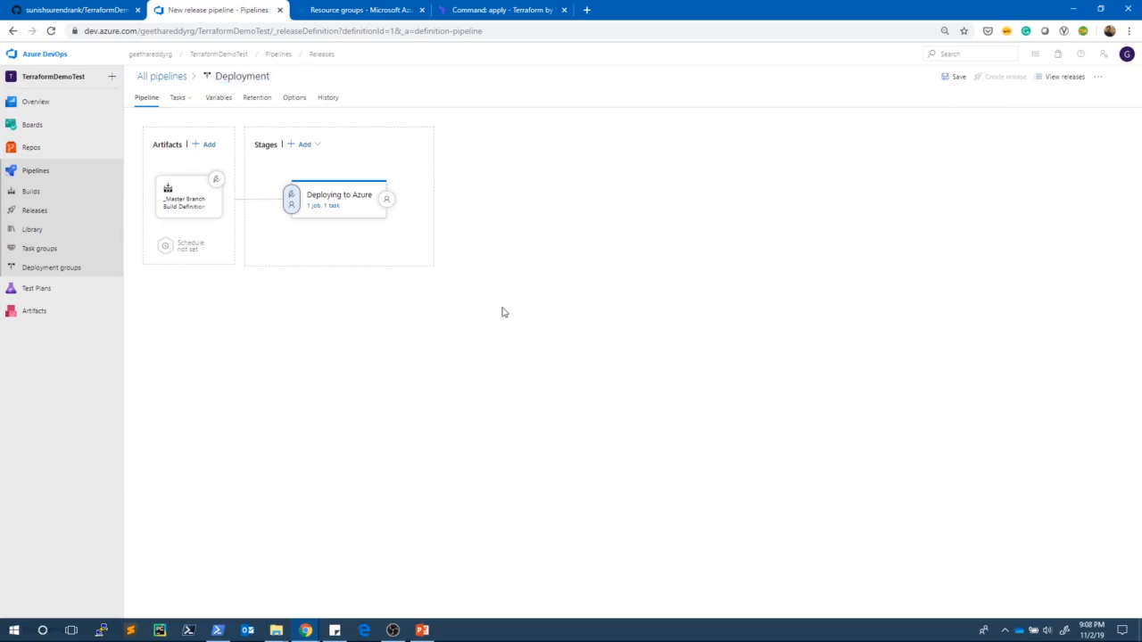
pyautogui.click(953, 78)
pyautogui.click(614, 381)
# Look at the project's Releases and Builds pages, and check the resource groups list in the Azure portal
pyautogui.click(54, 219)
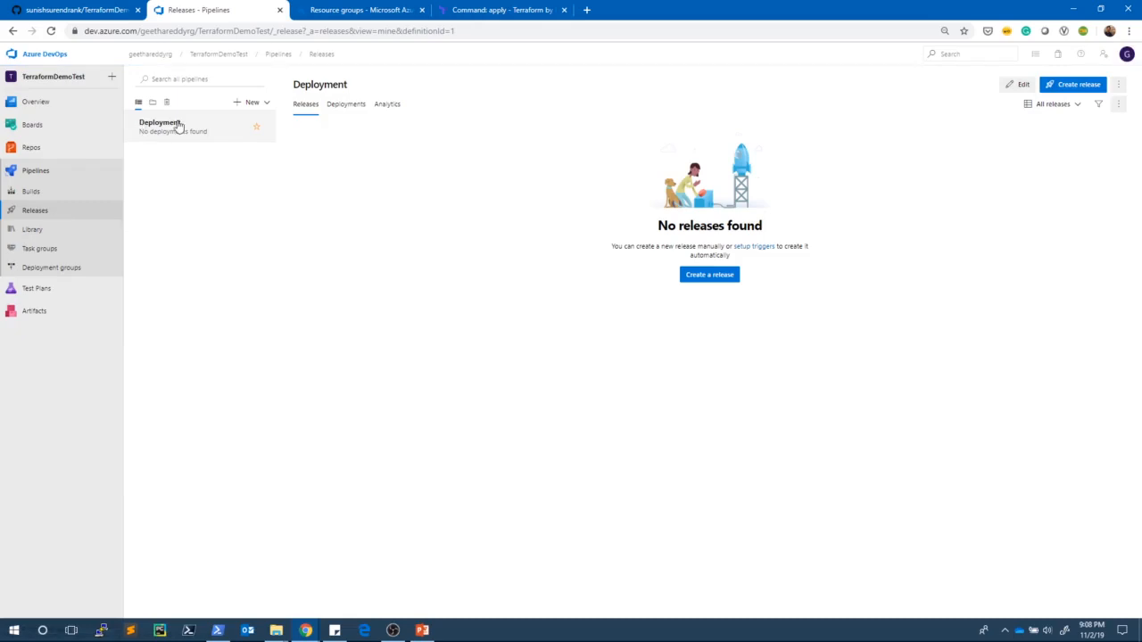
pyautogui.click(49, 195)
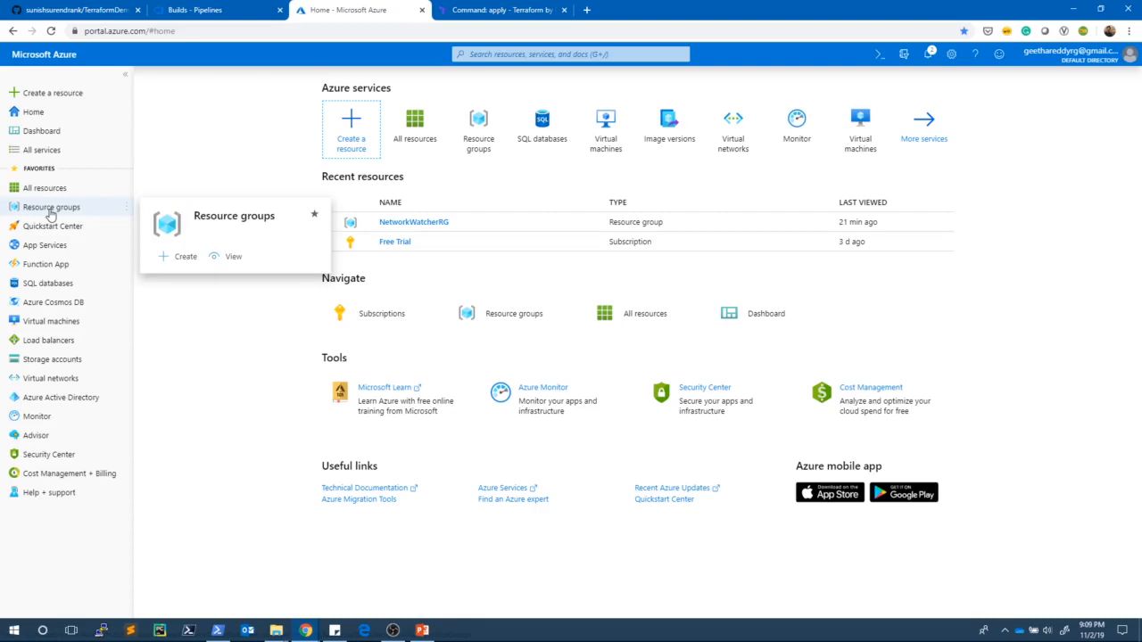
pyautogui.click(51, 210)
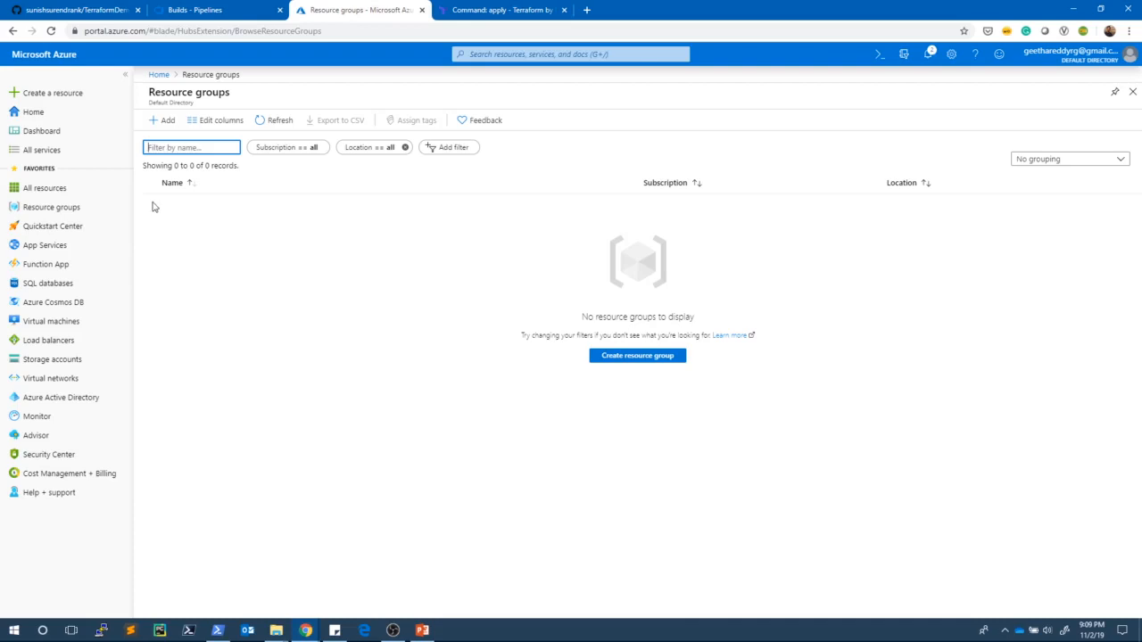
# Switch to GitHub and open Terraform/main.tf on the FeatureBranch of the ITinfratutorials/TerraformDemo fork in a maximized window
pyautogui.click(54, 7)
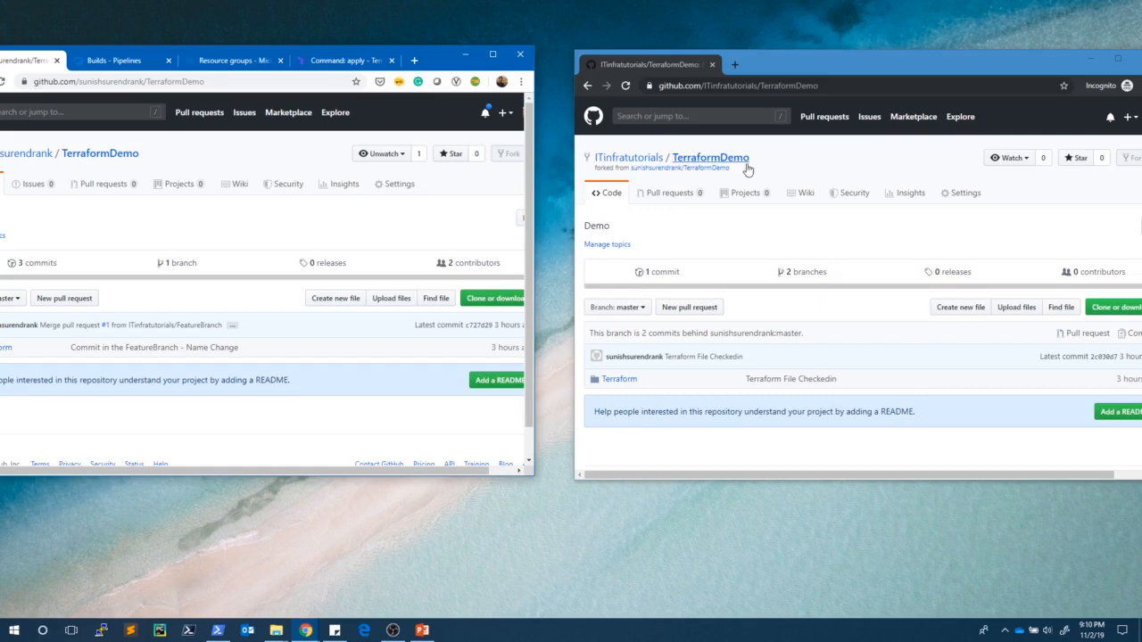
pyautogui.moveTo(647, 161)
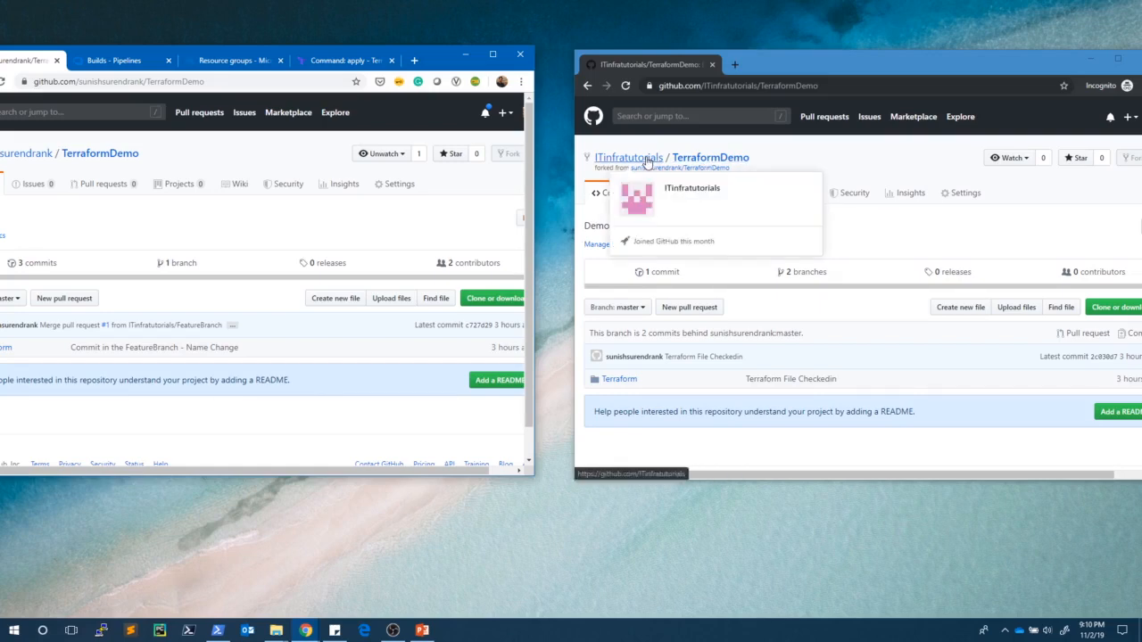
pyautogui.click(641, 307)
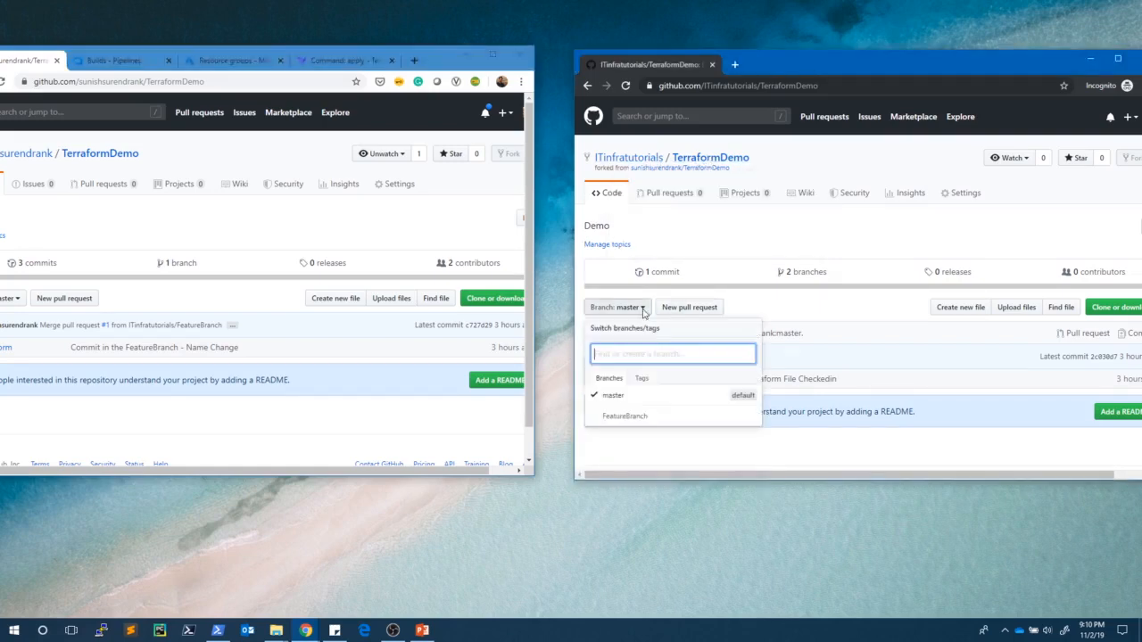
pyautogui.click(626, 418)
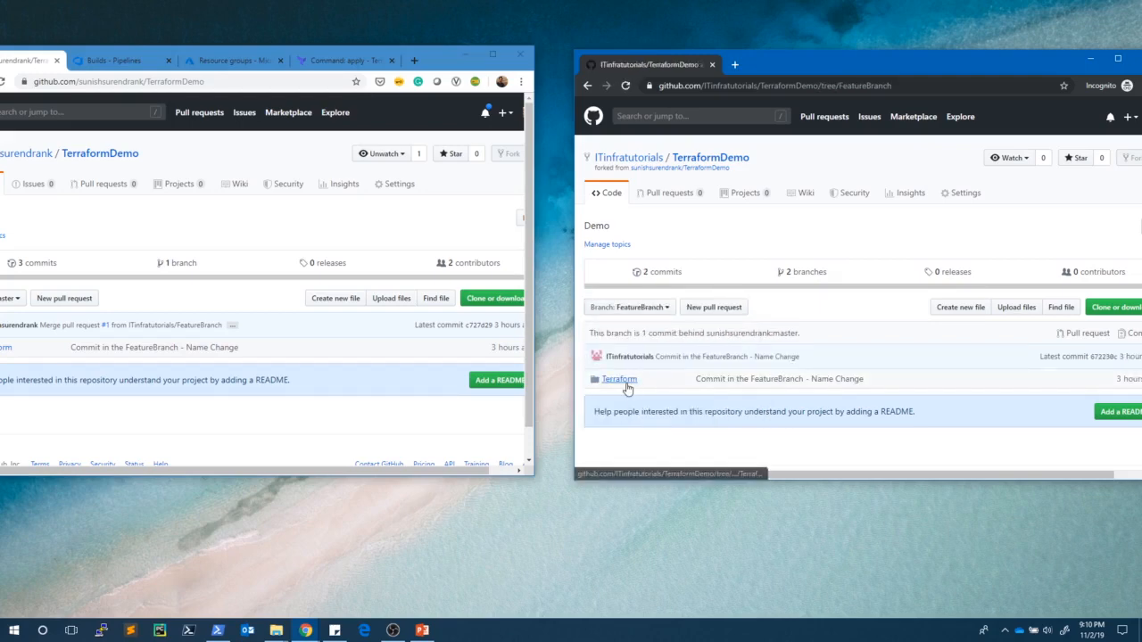
pyautogui.click(627, 384)
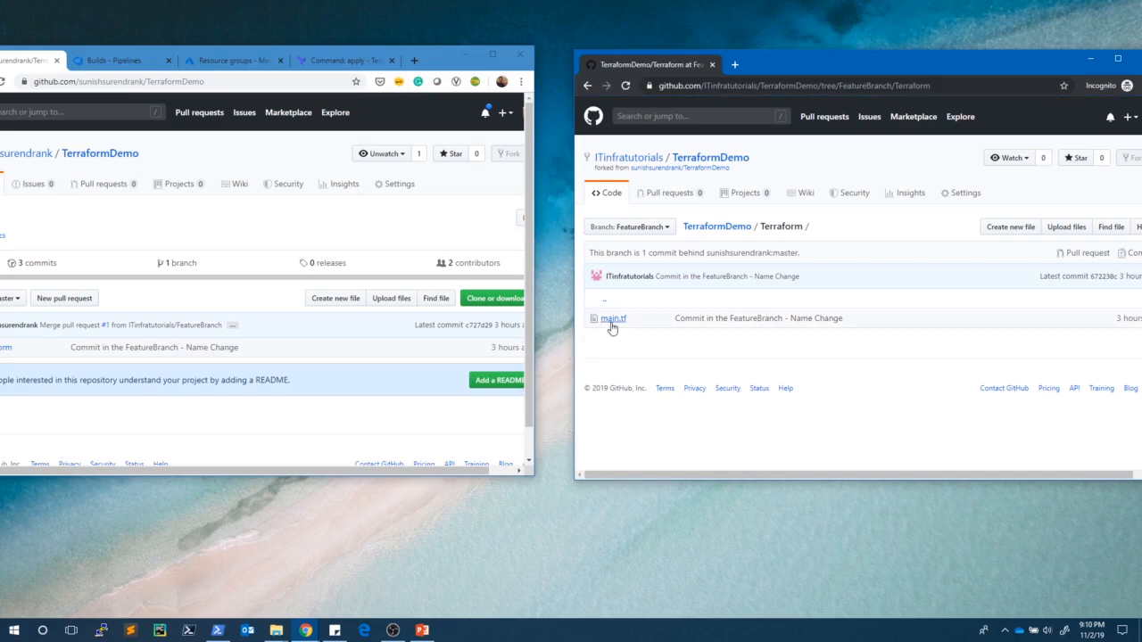
pyautogui.click(612, 324)
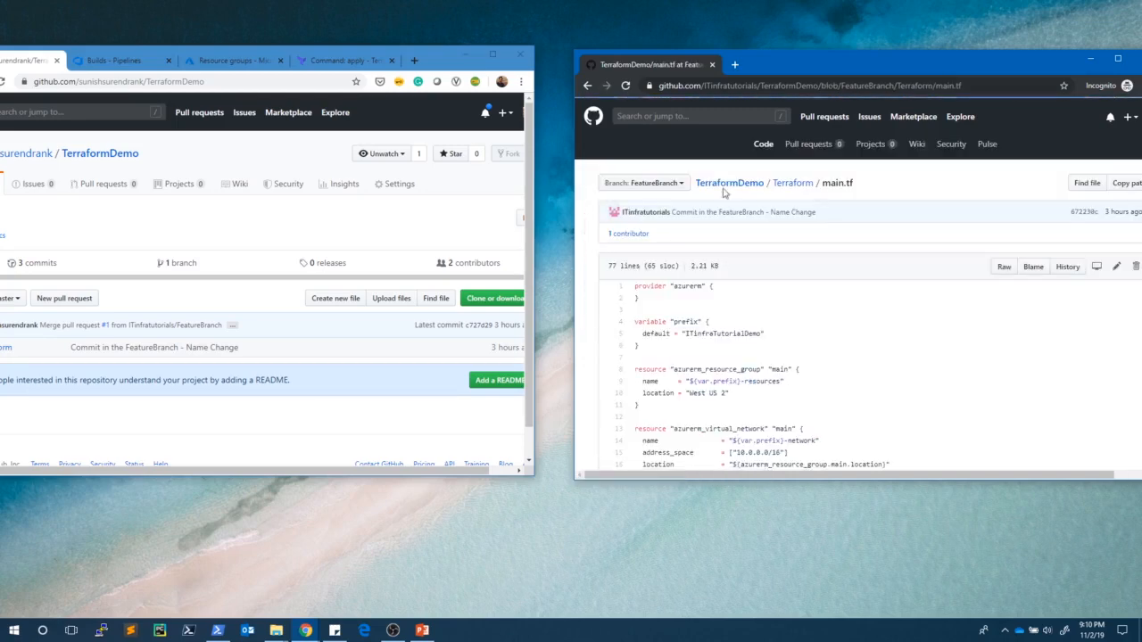
pyautogui.doubleClick(840, 62)
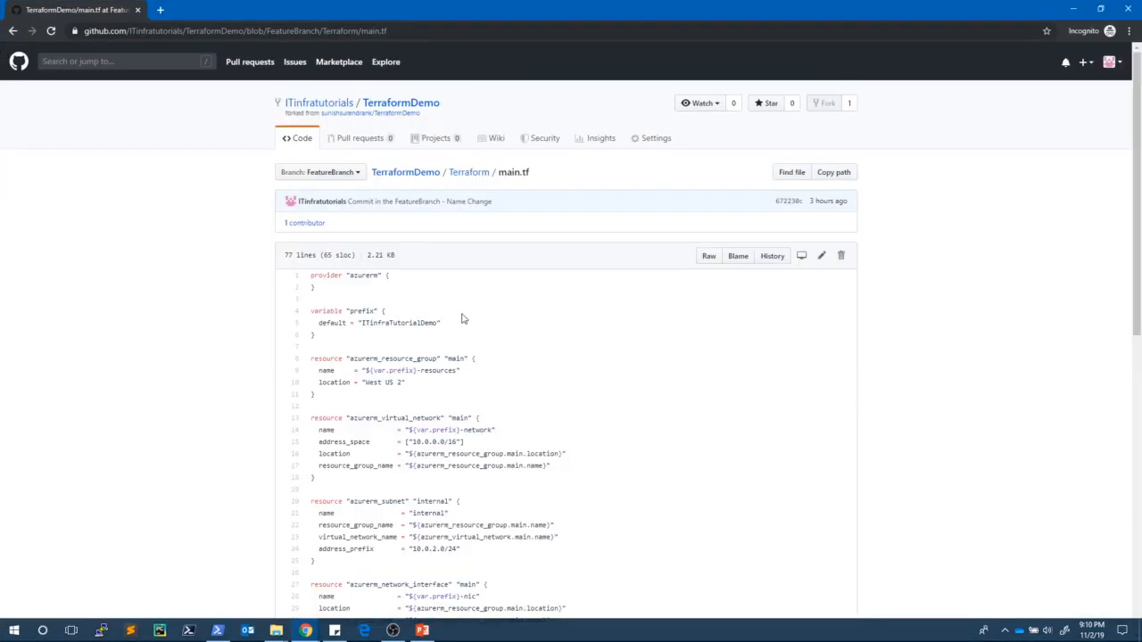
# Examine main.tf from the prefix variable through the resource group, network, subnet, network interface and virtual machine definitions
pyautogui.doubleClick(399, 324)
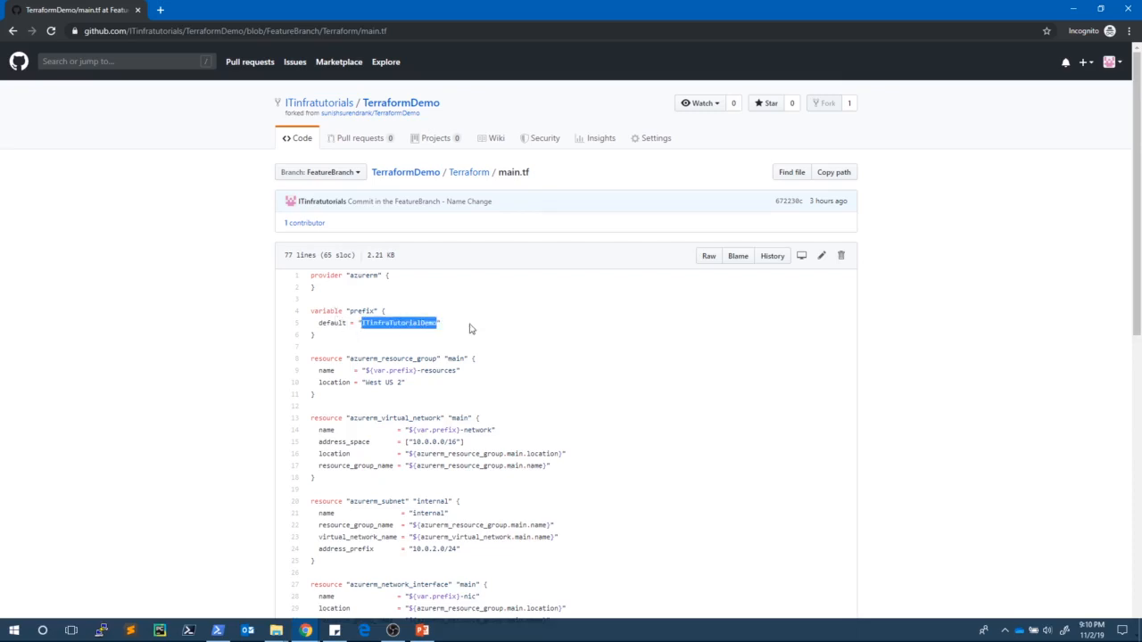
pyautogui.scroll(-2, 484, 330)
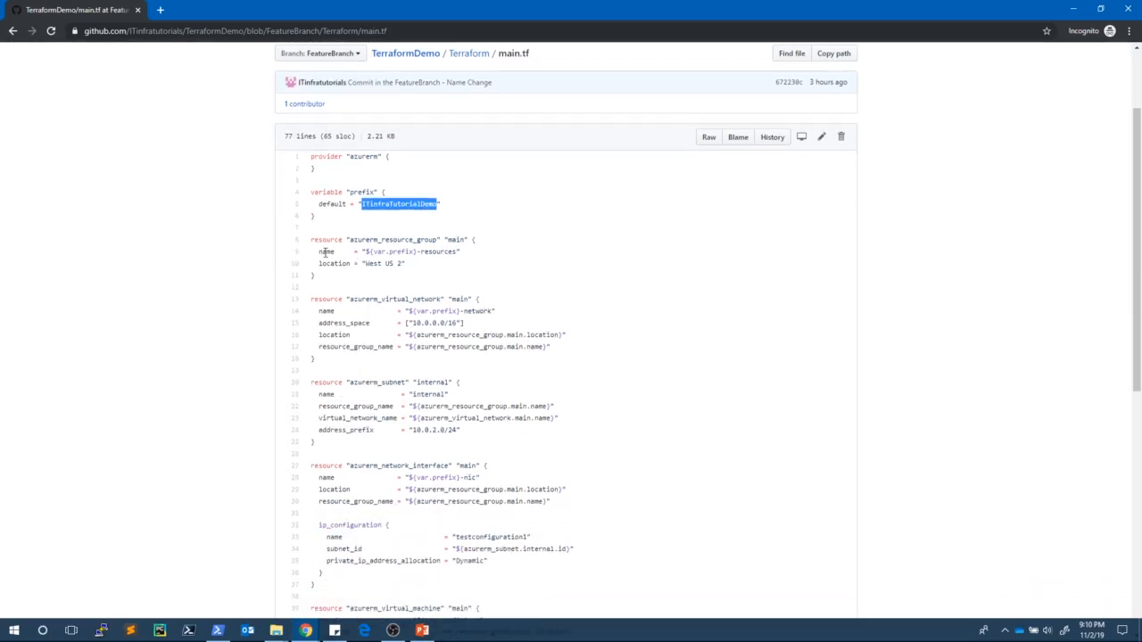
pyautogui.doubleClick(317, 239)
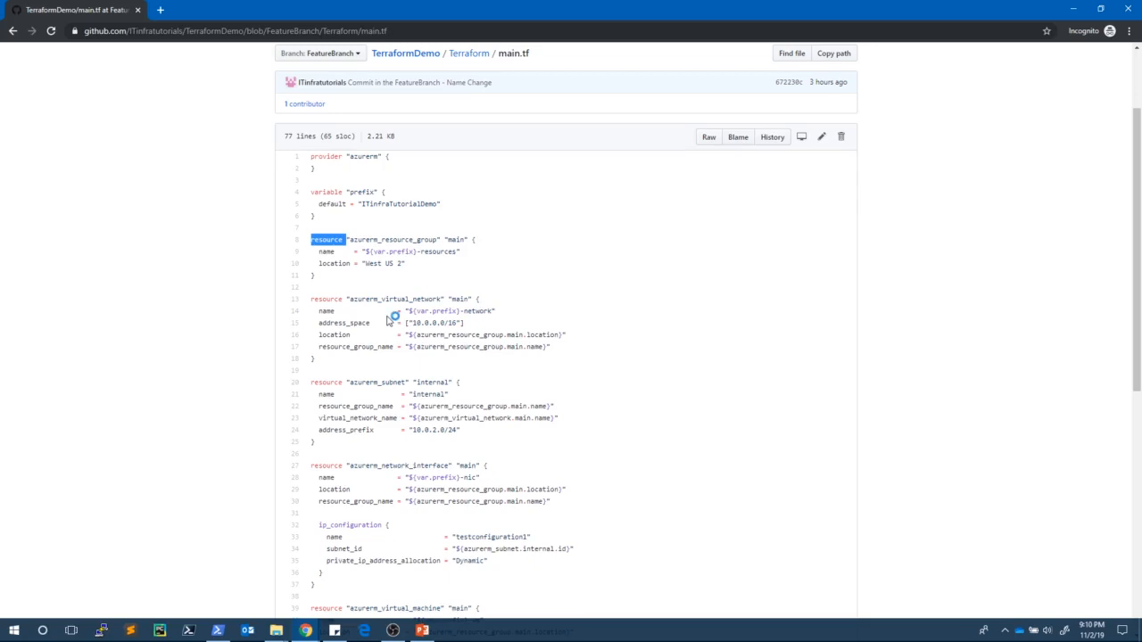
pyautogui.scroll(-1, 392, 316)
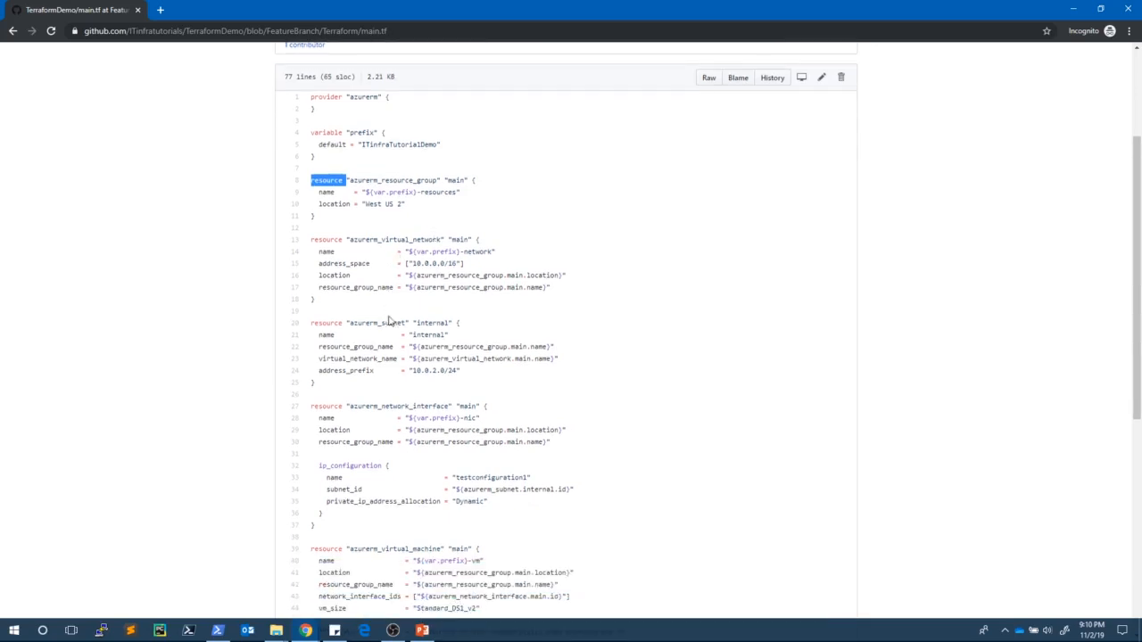
pyautogui.scroll(-1, 392, 339)
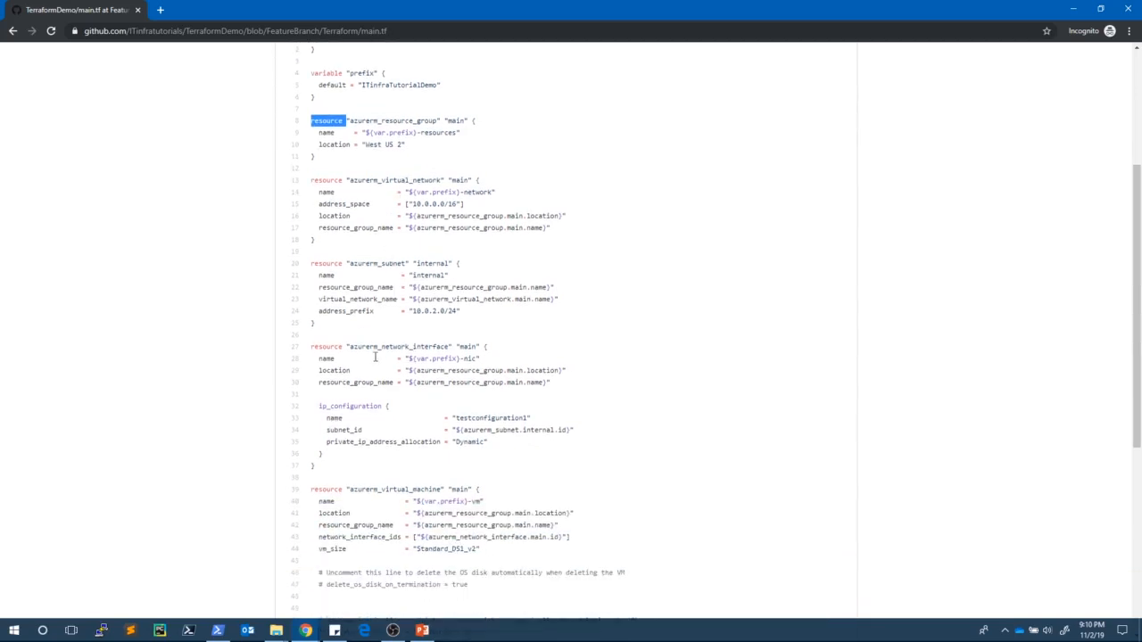
pyautogui.scroll(-1, 410, 358)
pyautogui.scroll(-2, 409, 358)
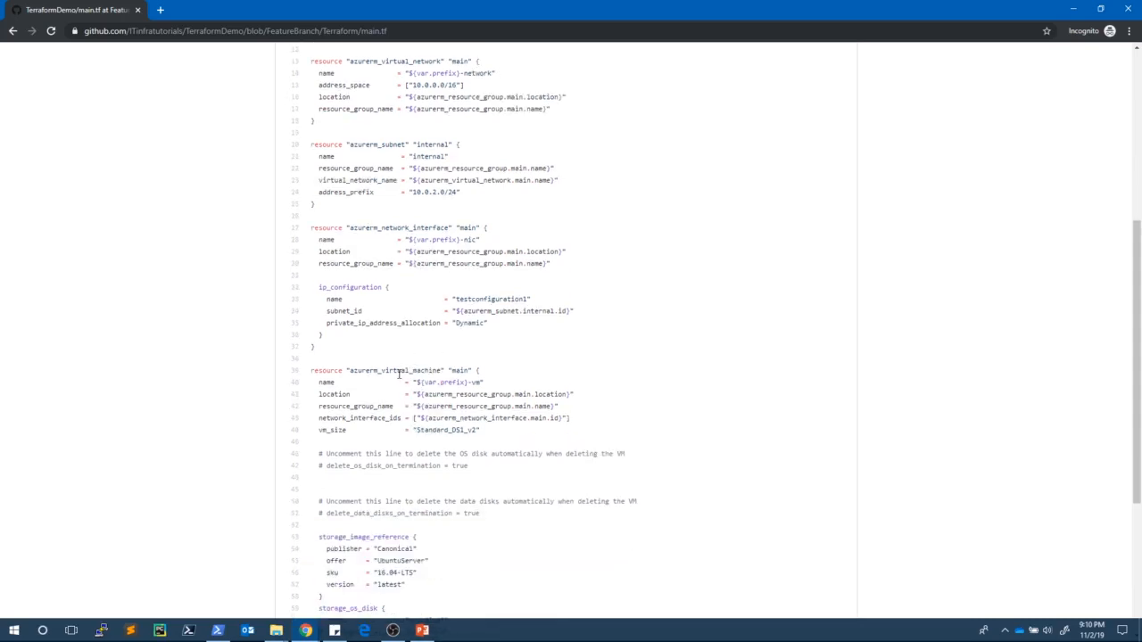
pyautogui.scroll(-1, 431, 370)
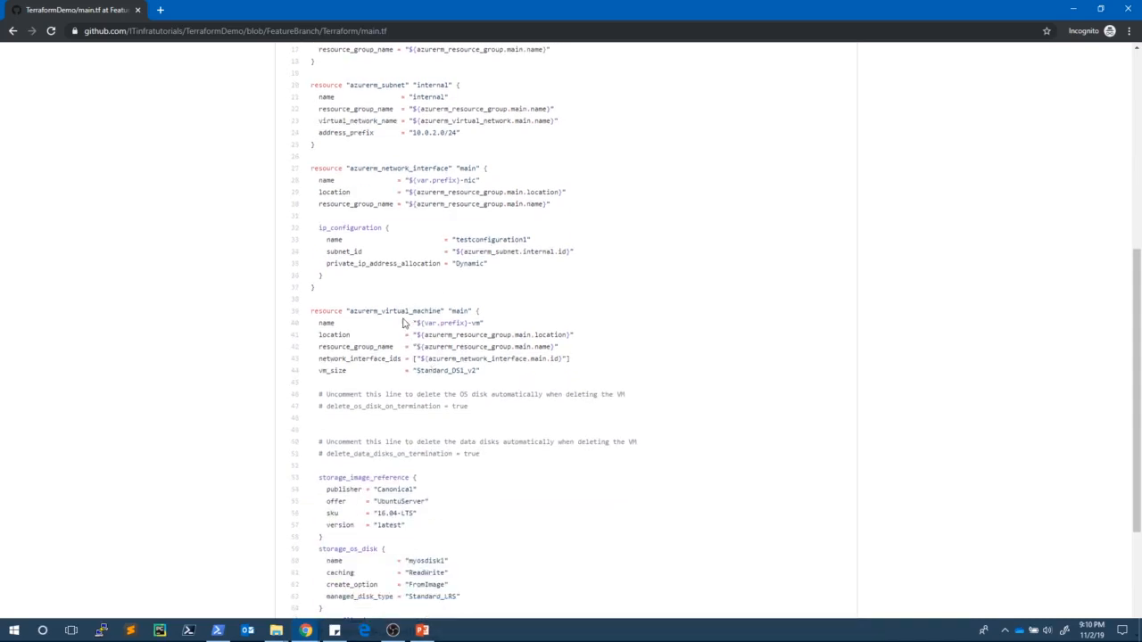
pyautogui.scroll(-3, 444, 324)
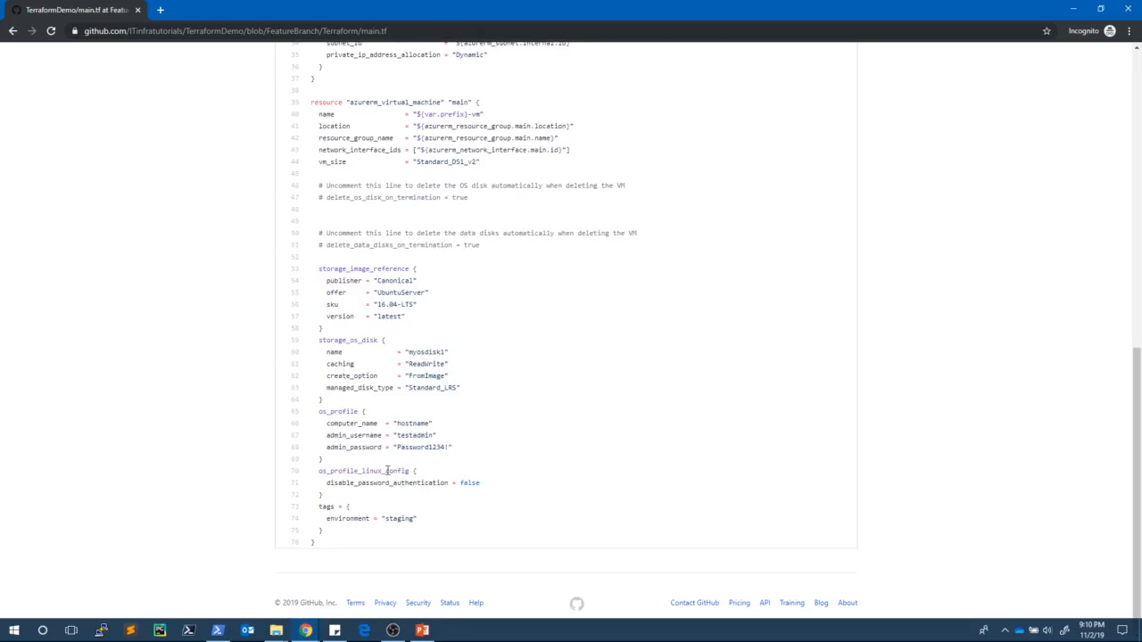
pyautogui.scroll(7, 496, 439)
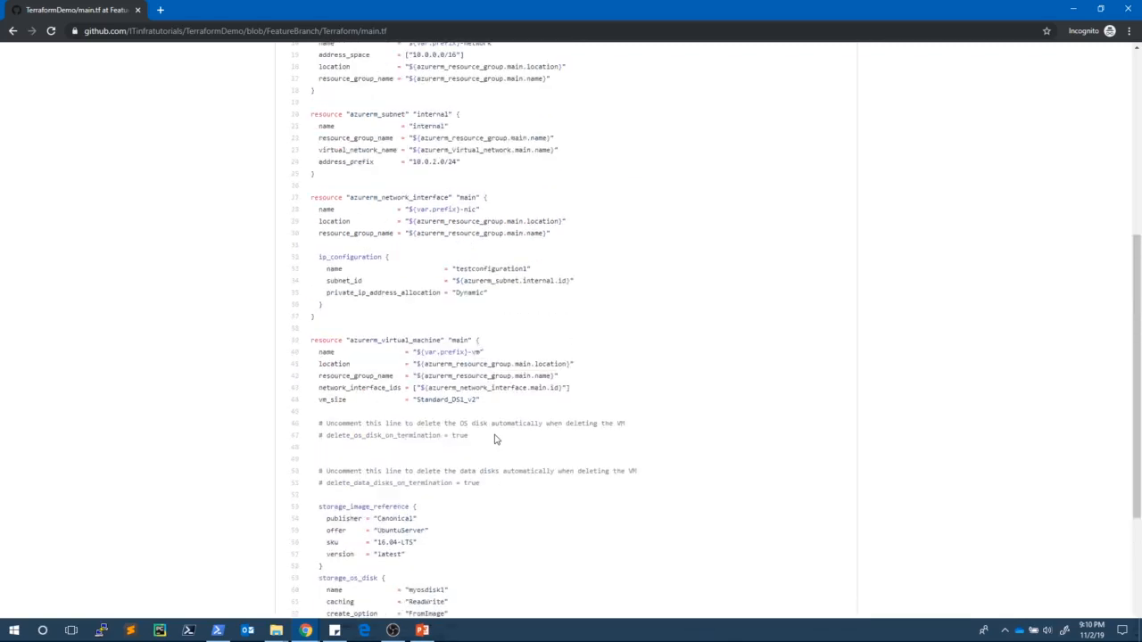
pyautogui.scroll(2, 496, 438)
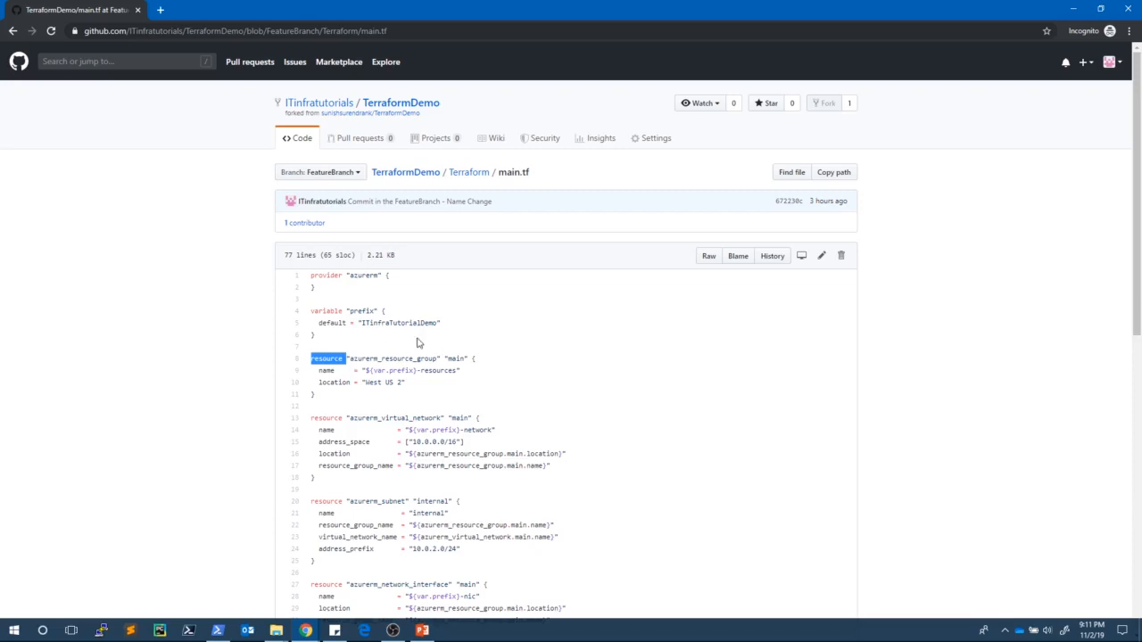
# Set the prefix default in main.tf to "ITinfraTutorialDemo1" and commit directly to FeatureBranch with the message "Updated Terraform file"
pyautogui.click(823, 259)
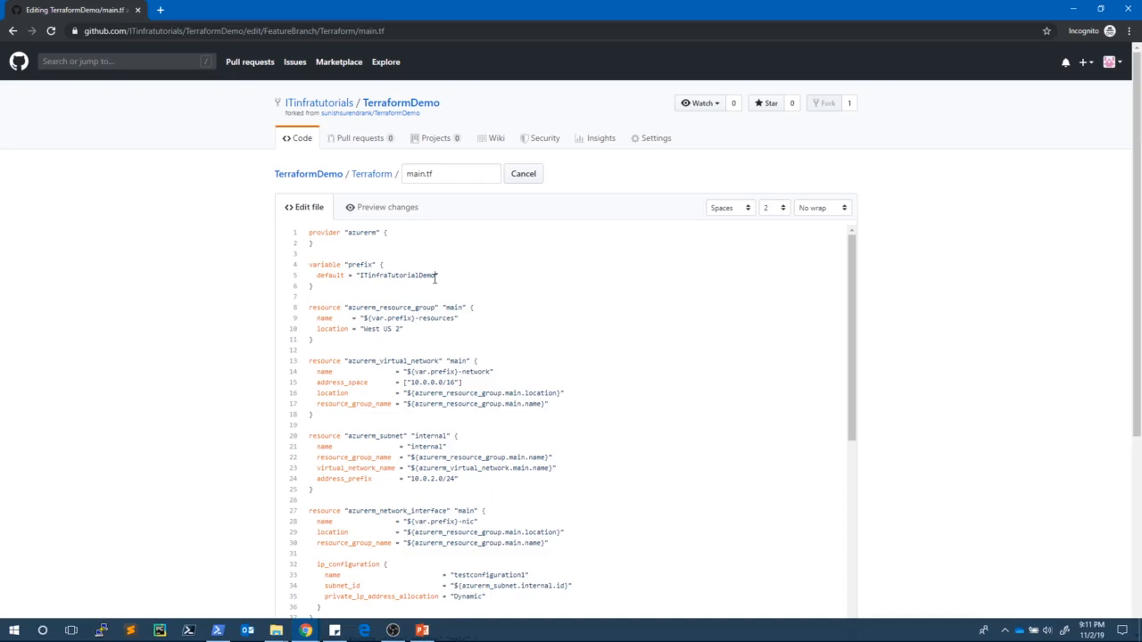
pyautogui.write('1')
pyautogui.scroll(-10, 461, 280)
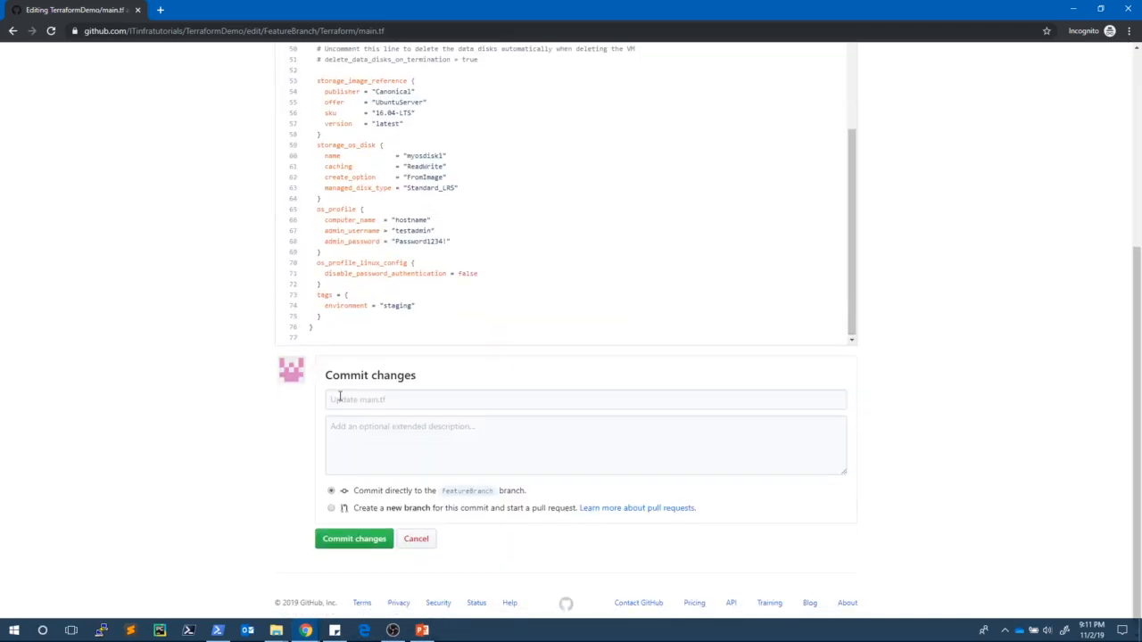
pyautogui.click(339, 398)
pyautogui.write('Updat')
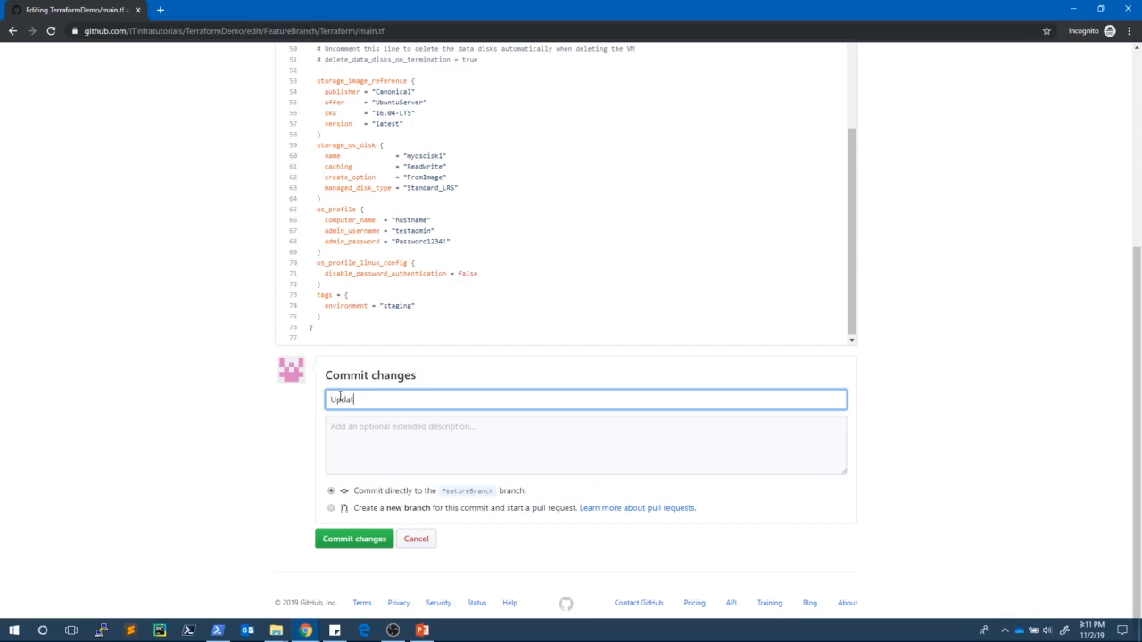
pyautogui.write('ed Terraform file')
pyautogui.click(343, 539)
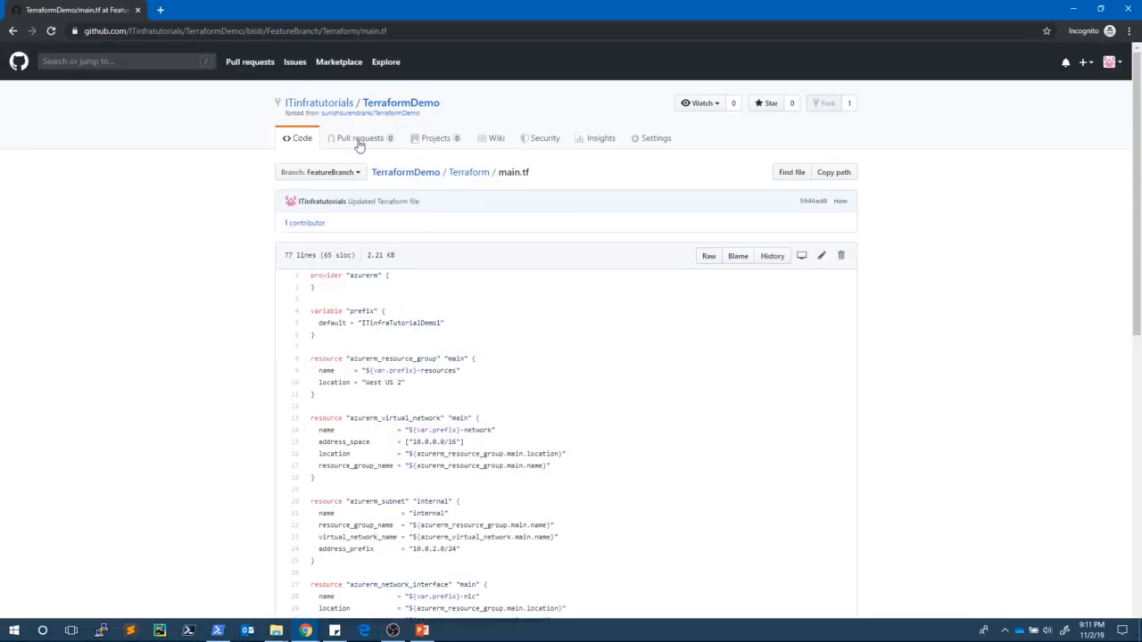
# Create a pull request titled "Updated Terraform file" from the fork's FeatureBranch to the original repository's master branch
pyautogui.click(353, 139)
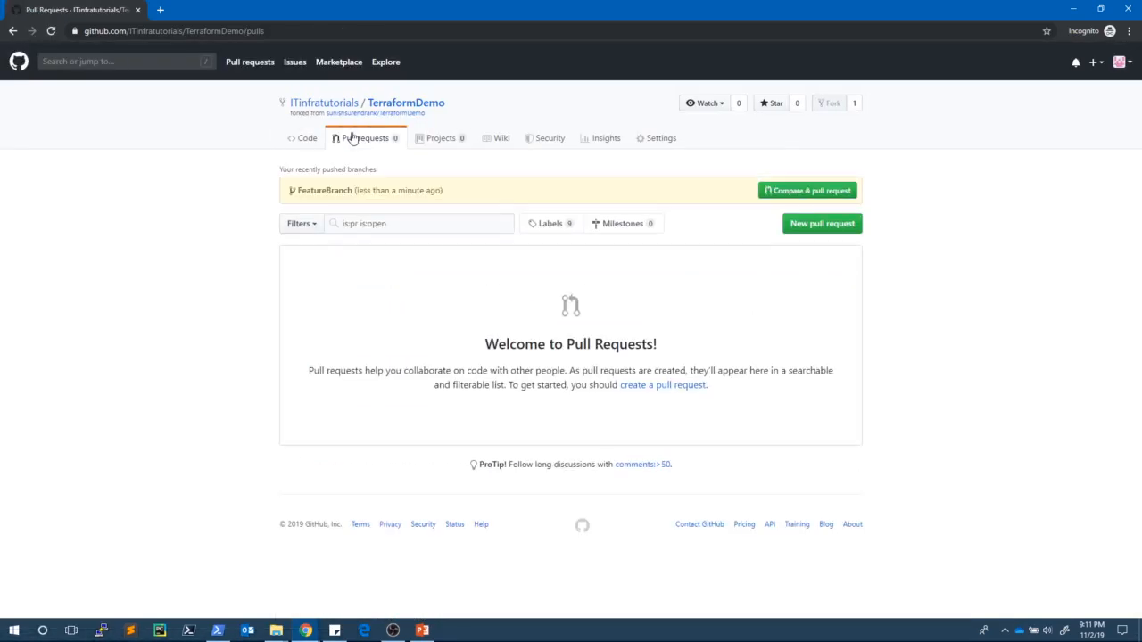
pyautogui.click(816, 192)
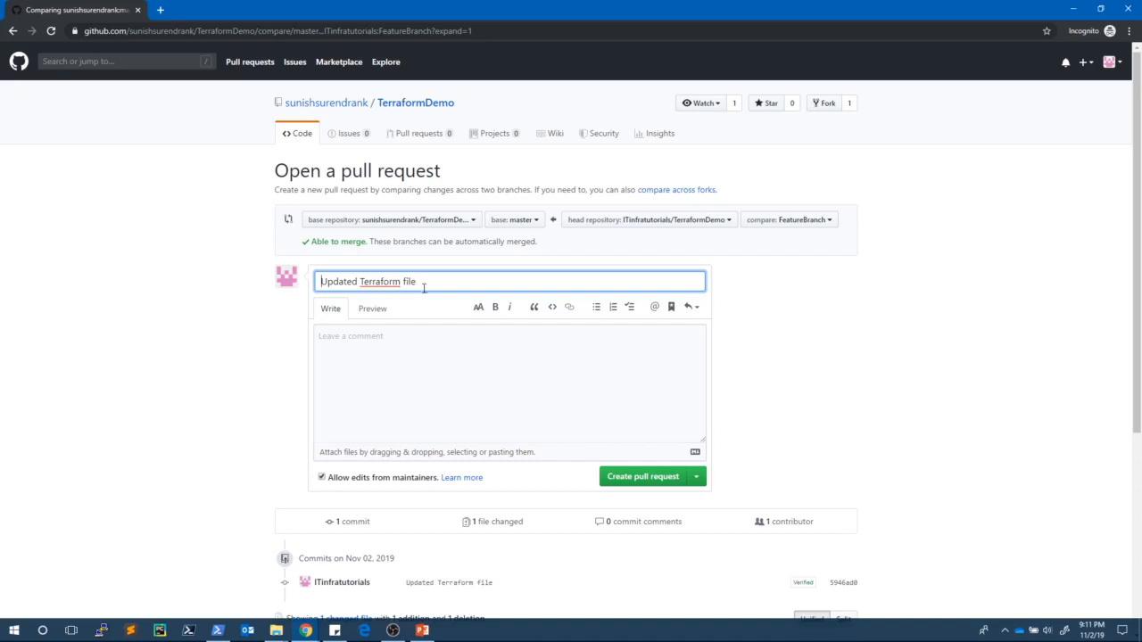
pyautogui.scroll(-1, 446, 286)
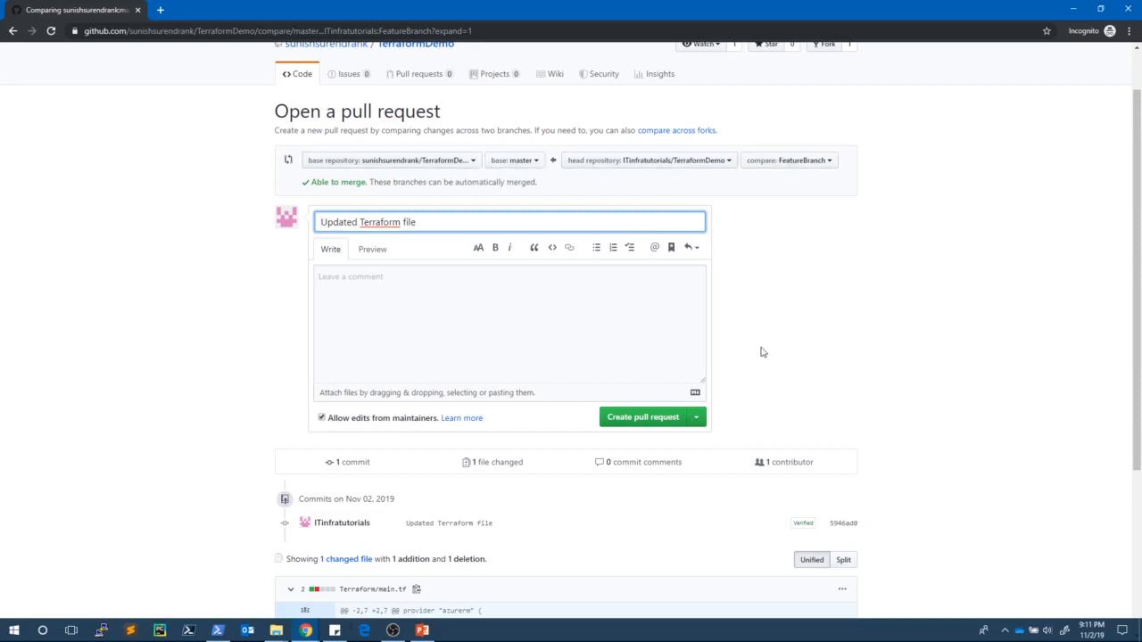
pyautogui.click(654, 422)
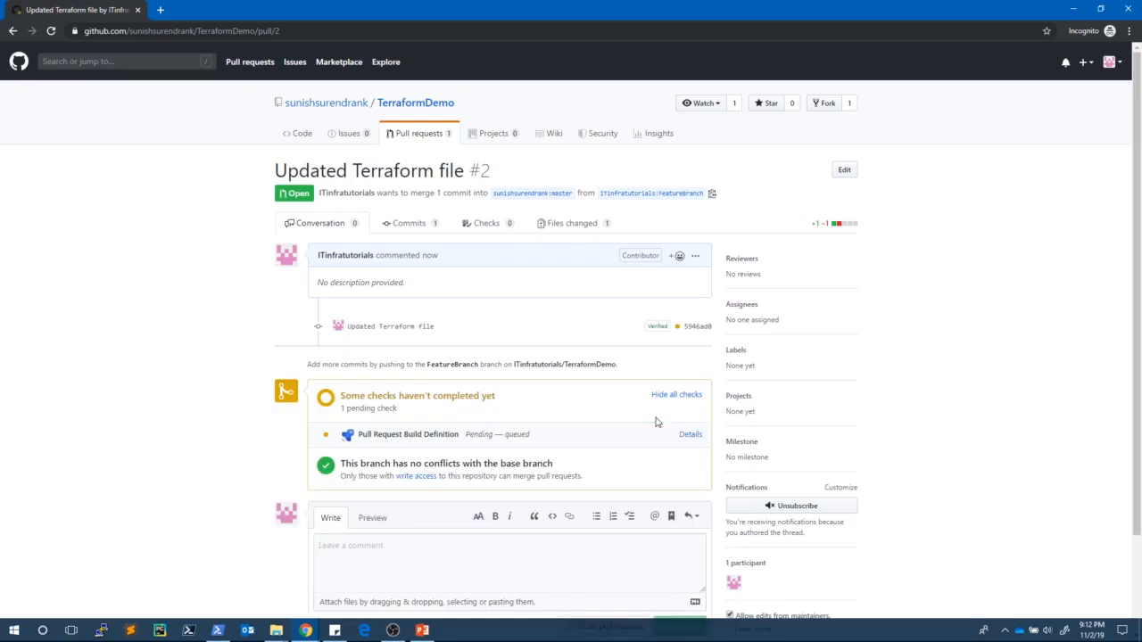
# Examine the Pull Request Build Definition check on the "Updated Terraform file" pull request
pyautogui.scroll(-1, 656, 422)
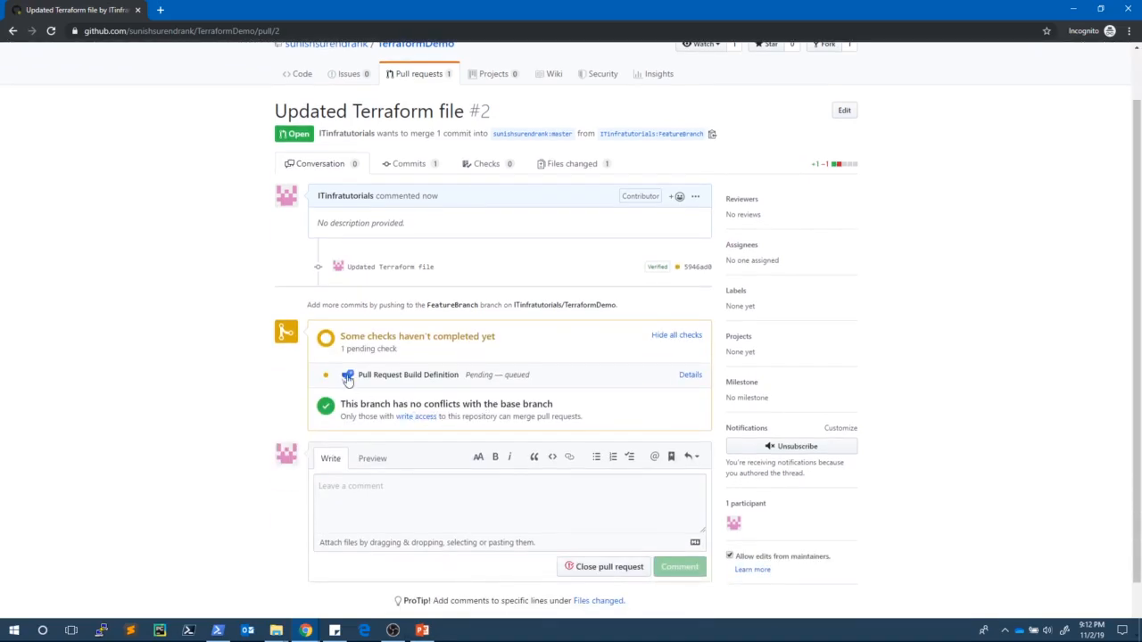
pyautogui.moveTo(460, 377); pyautogui.dragTo(358, 376)
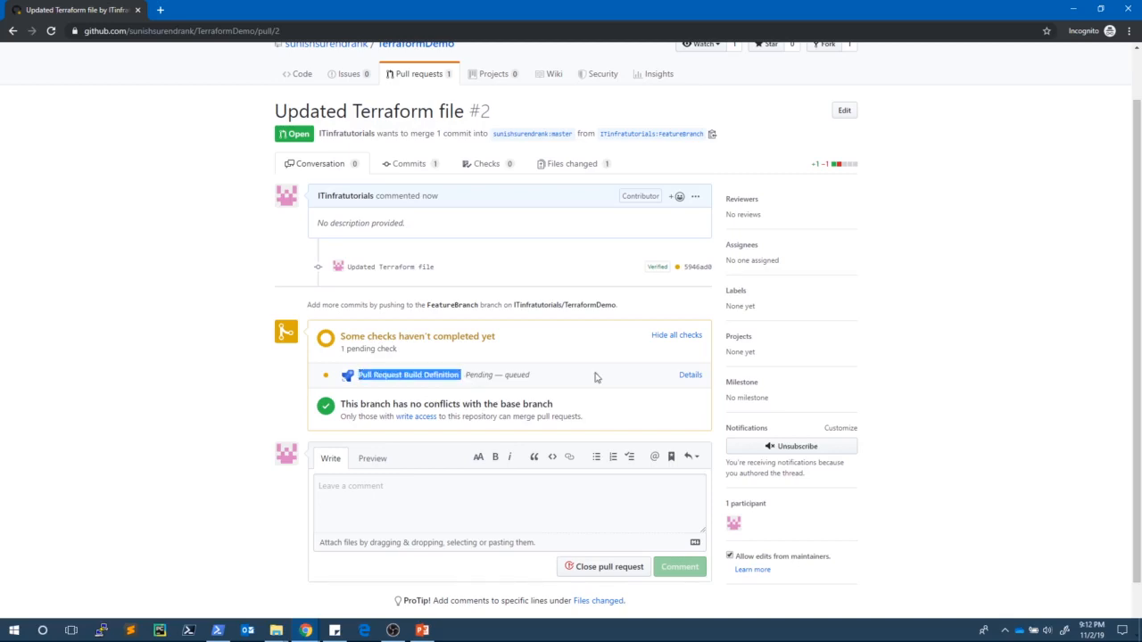
pyautogui.scroll(-1, 596, 377)
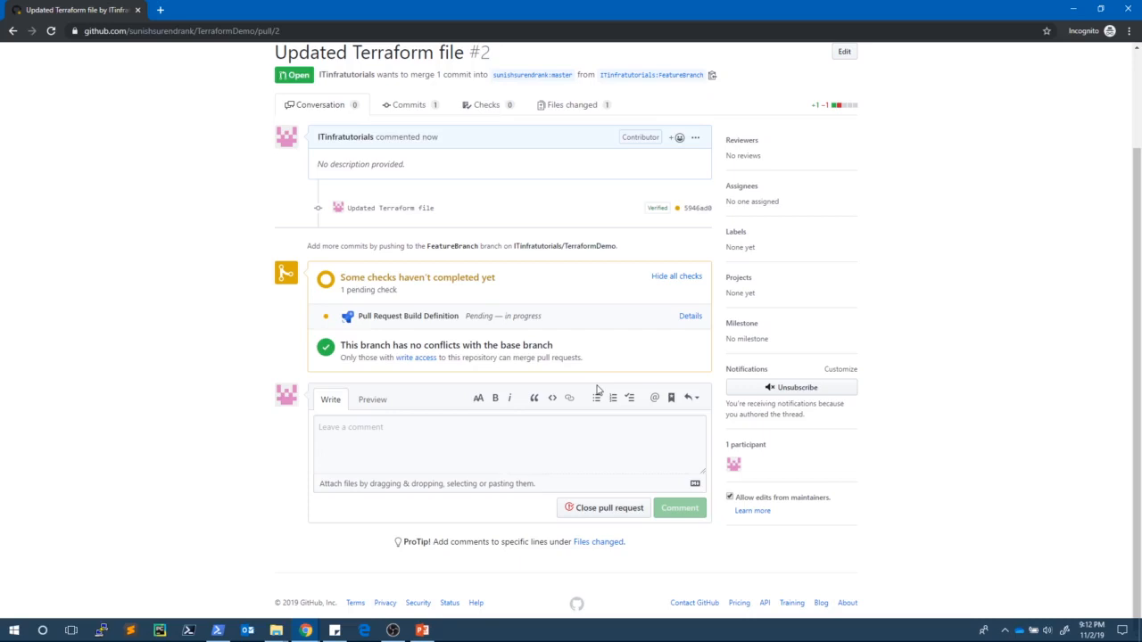
# Place the two browser windows side by side and view the Pull Request Build Definition's build history in Azure DevOps
pyautogui.moveTo(571, 7); pyautogui.dragTo(832, 55)
pyautogui.moveTo(420, 50); pyautogui.dragTo(552, 59)
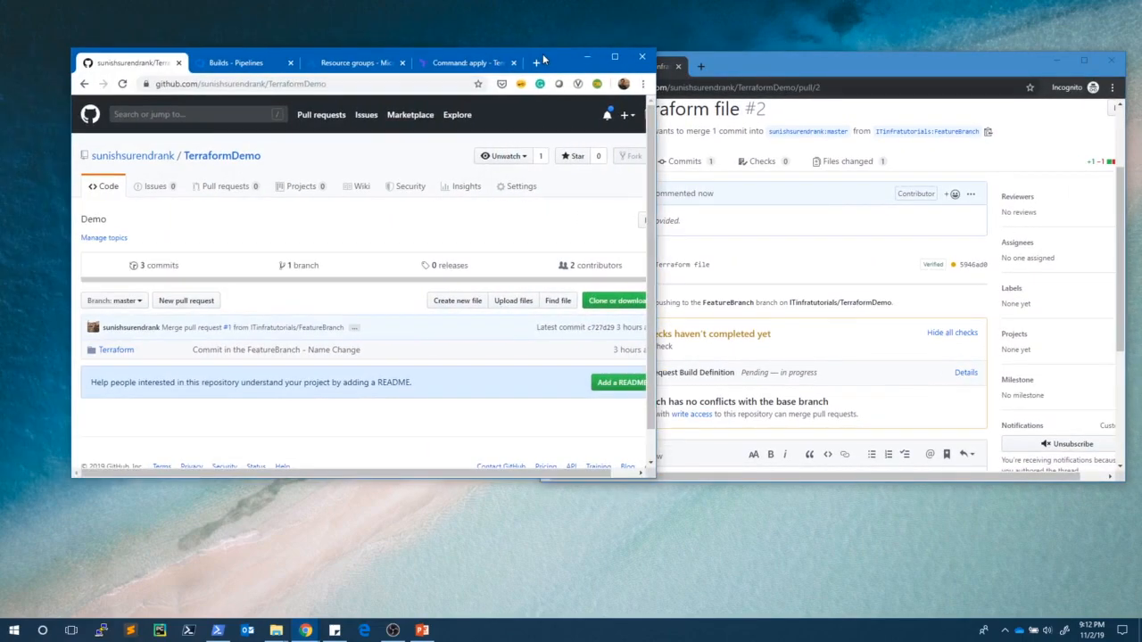
pyautogui.click(252, 68)
pyautogui.click(129, 248)
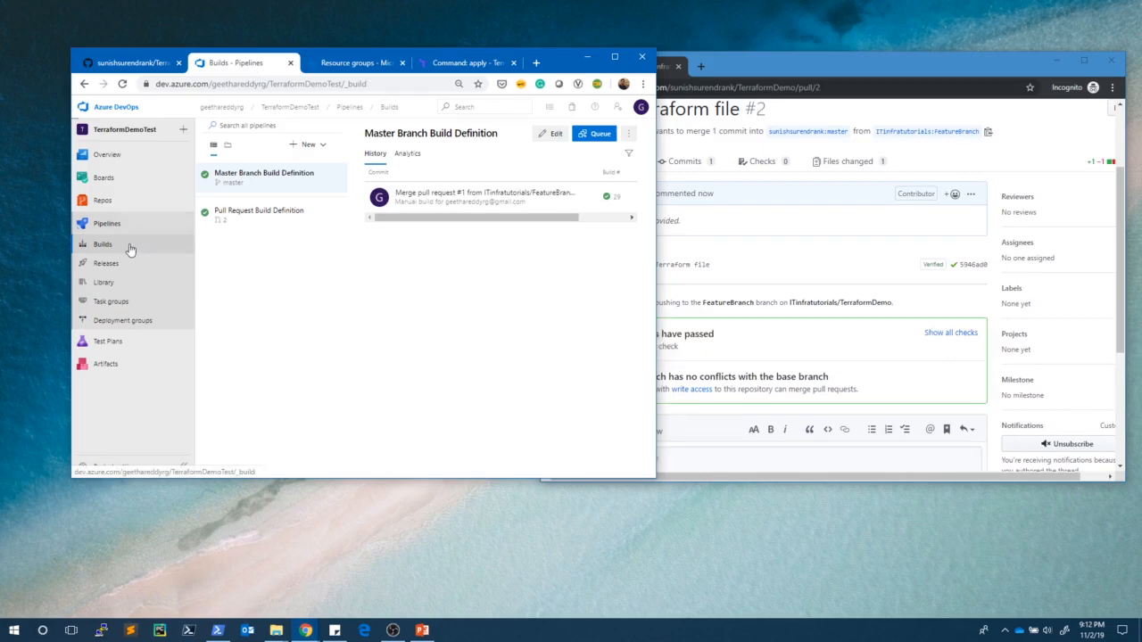
pyautogui.click(239, 213)
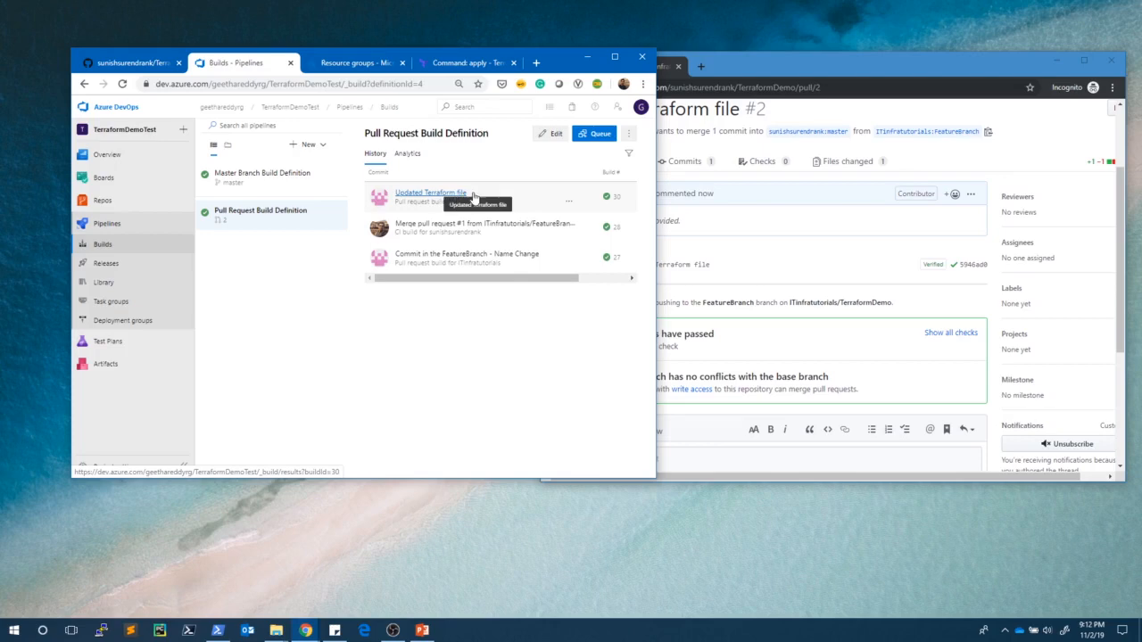
# Open the "Updated Terraform file" pull request in the original TerraformDemo repository as its owner and review its checks and merge status
pyautogui.click(782, 76)
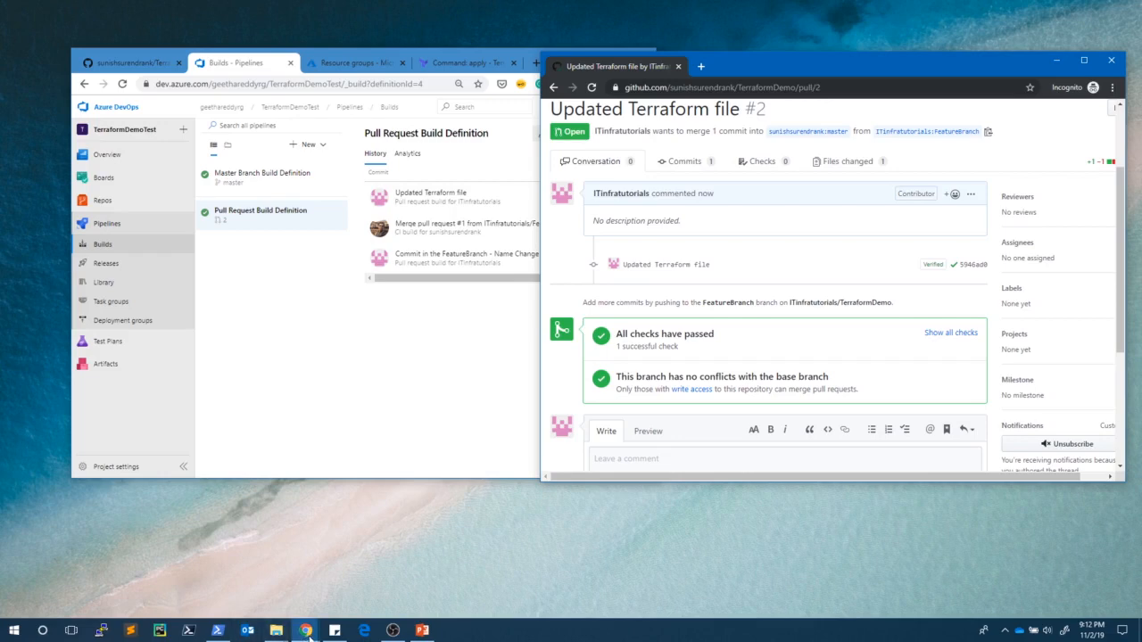
pyautogui.moveTo(308, 632)
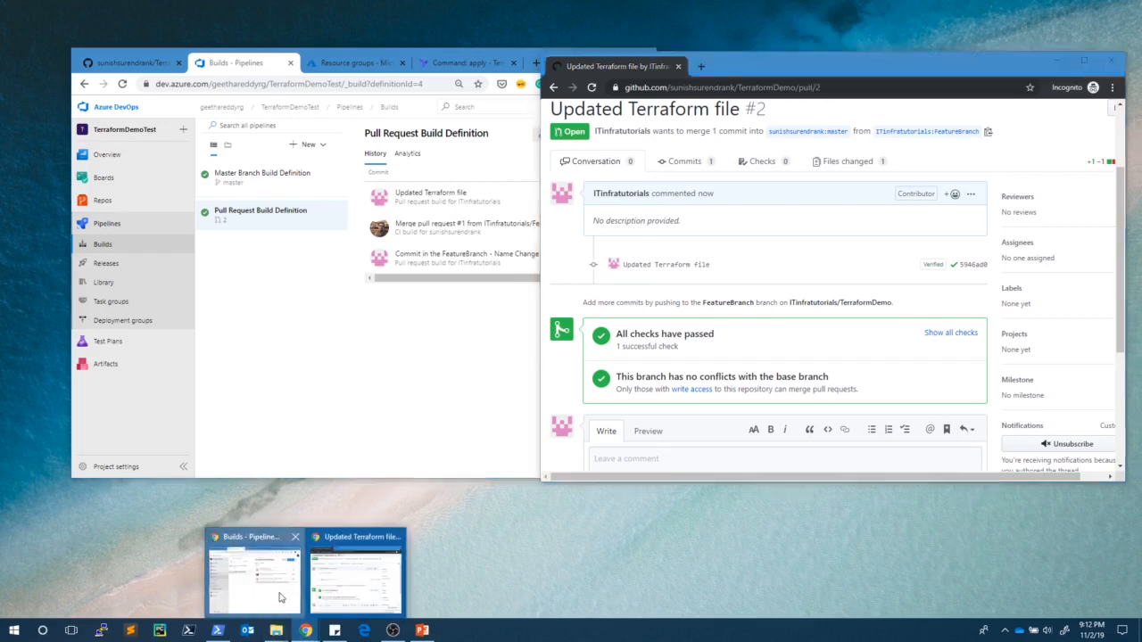
pyautogui.click(254, 575)
pyautogui.click(149, 68)
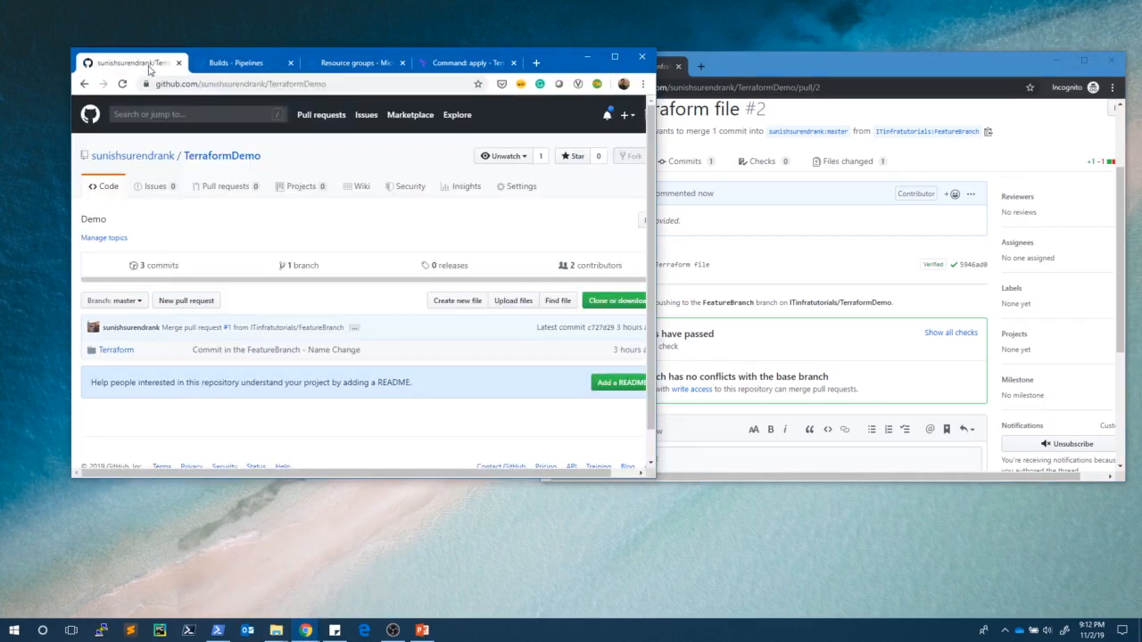
pyautogui.click(232, 192)
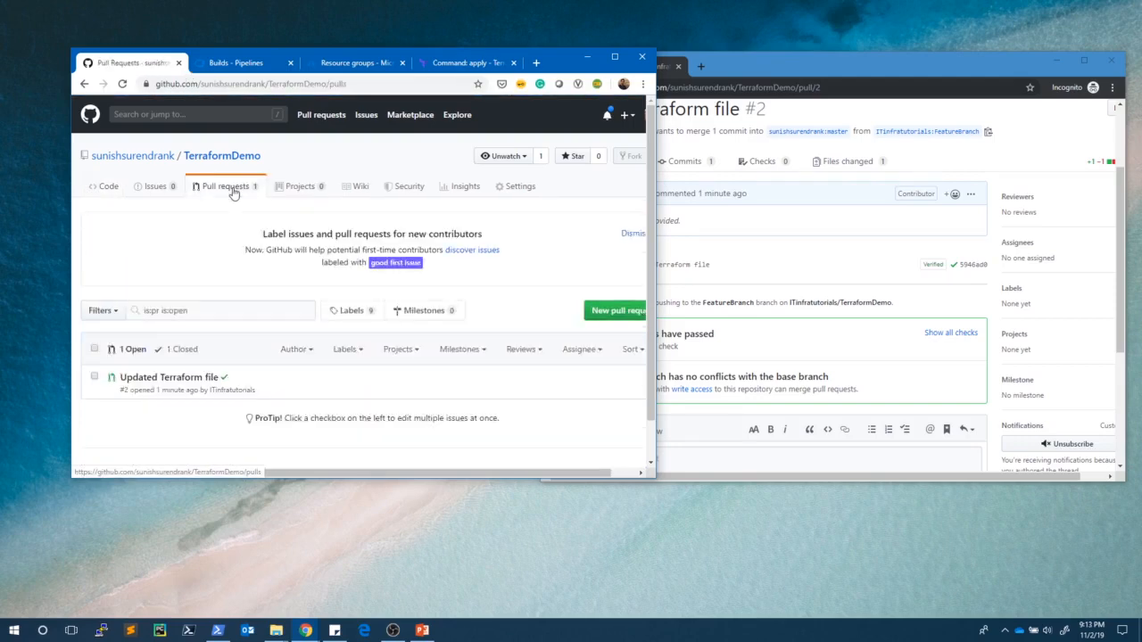
pyautogui.click(122, 85)
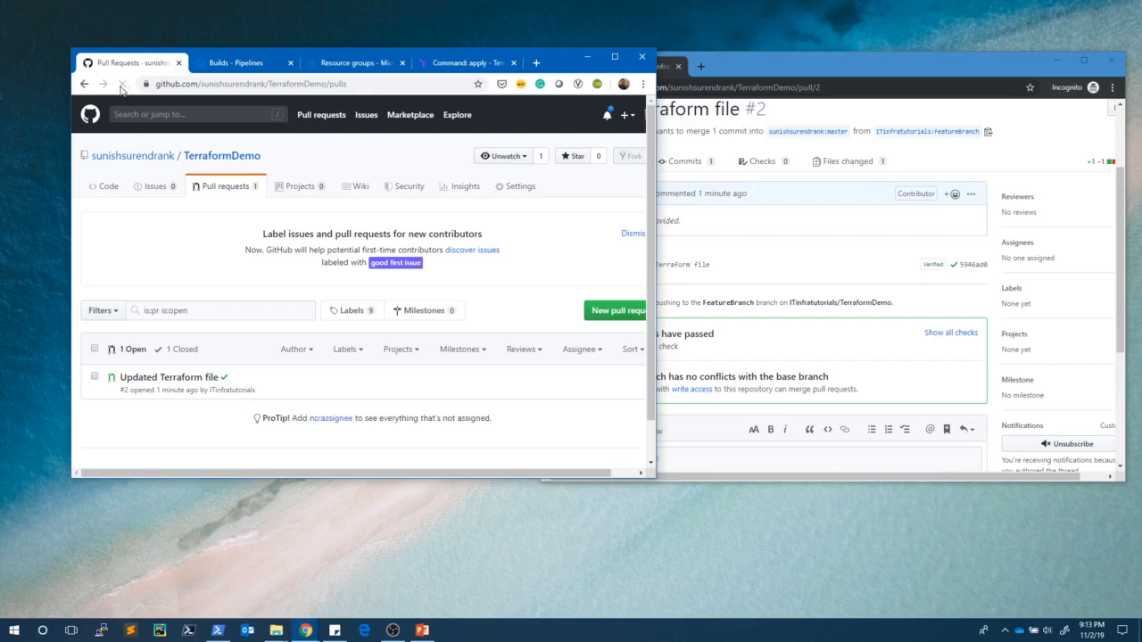
pyautogui.click(203, 381)
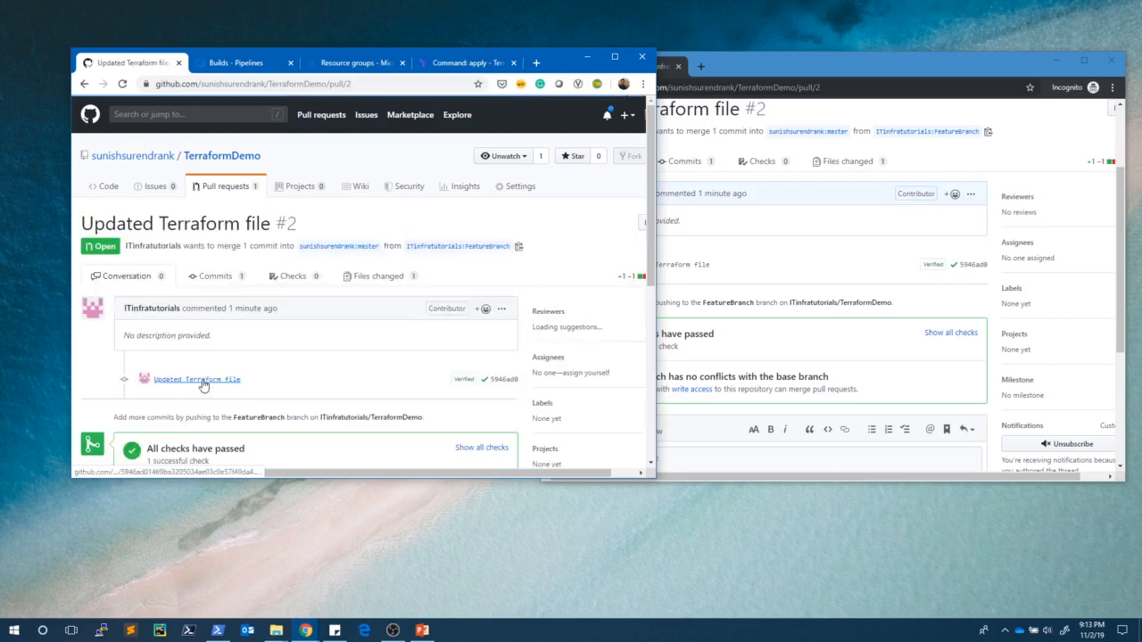
pyautogui.scroll(-3, 449, 284)
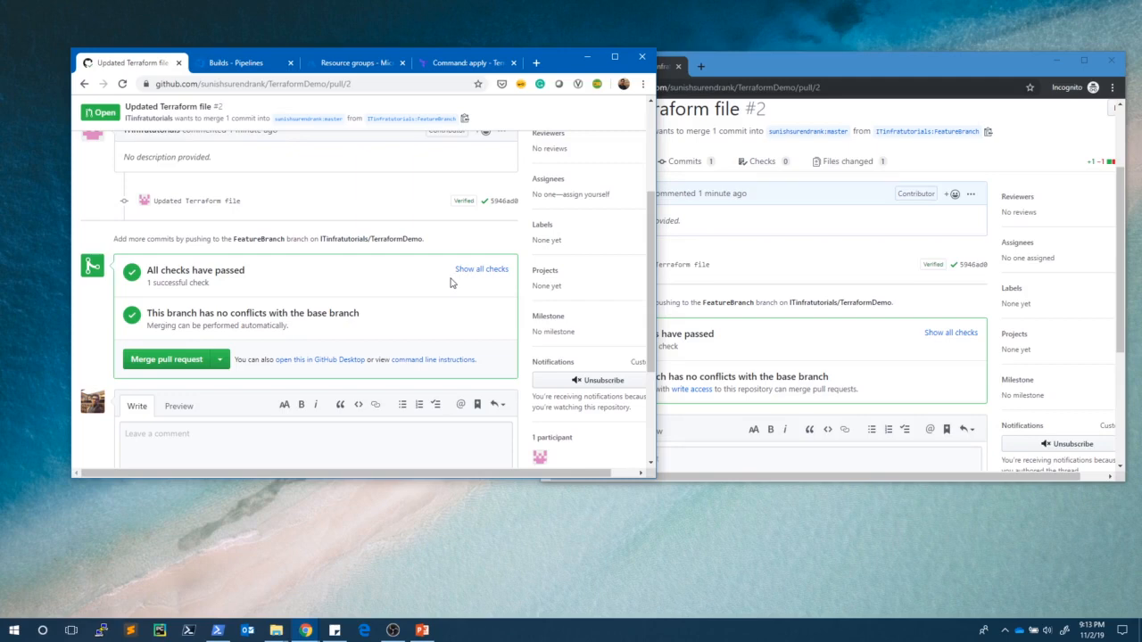
pyautogui.scroll(2, 451, 282)
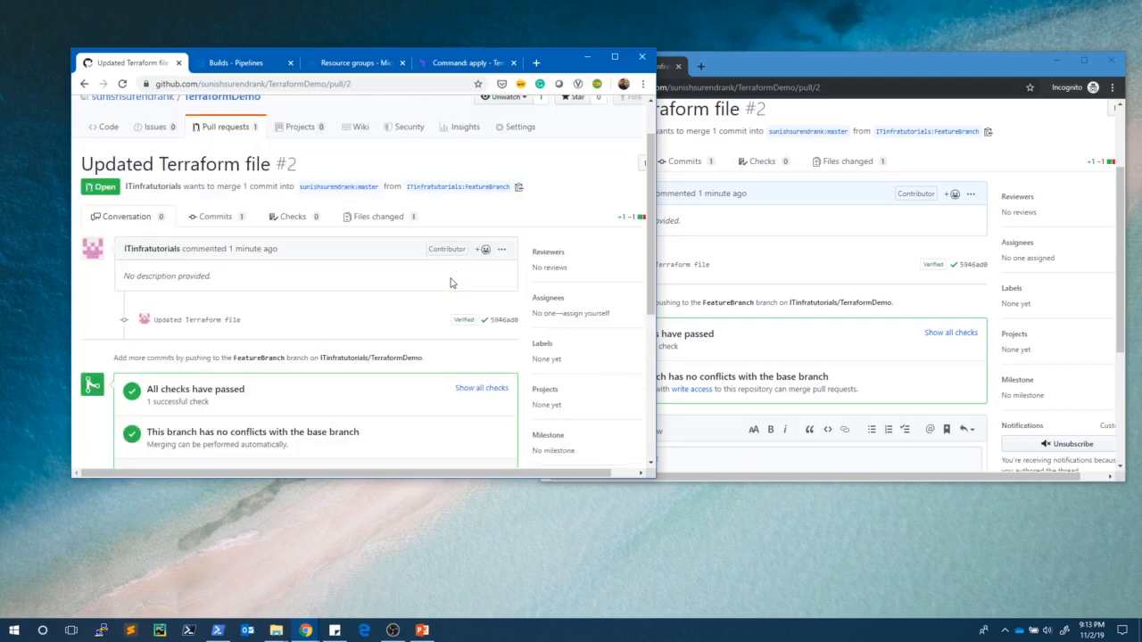
# Open Terraform/main.tf on the original repository's master branch and check the prefix default before merging
pyautogui.click(100, 127)
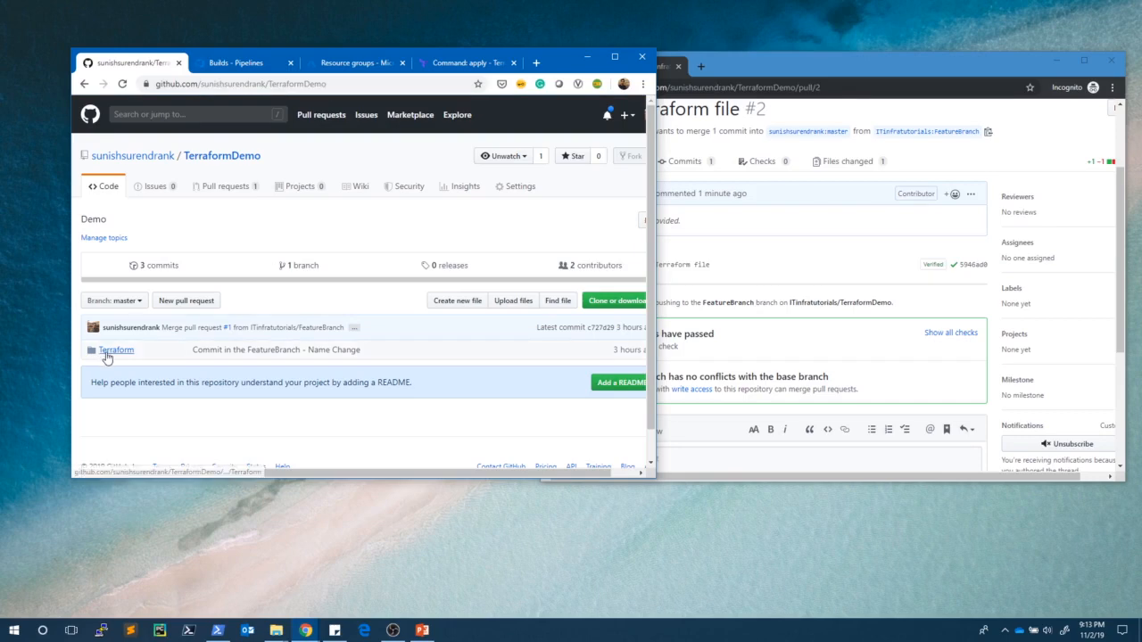
pyautogui.click(107, 350)
pyautogui.click(109, 289)
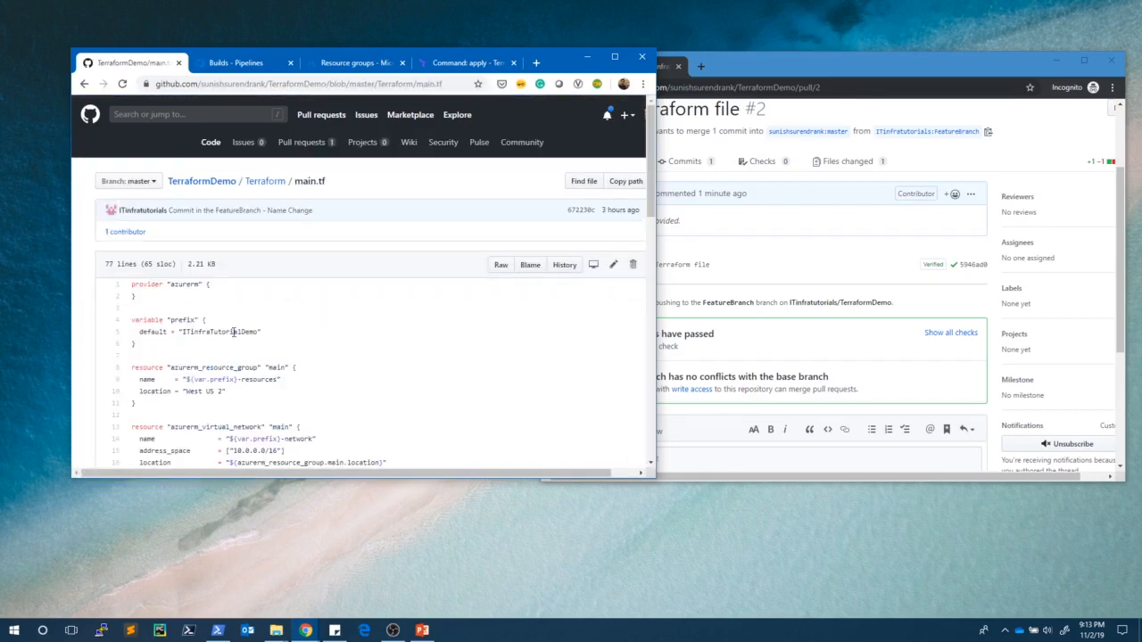
pyautogui.doubleClick(240, 332)
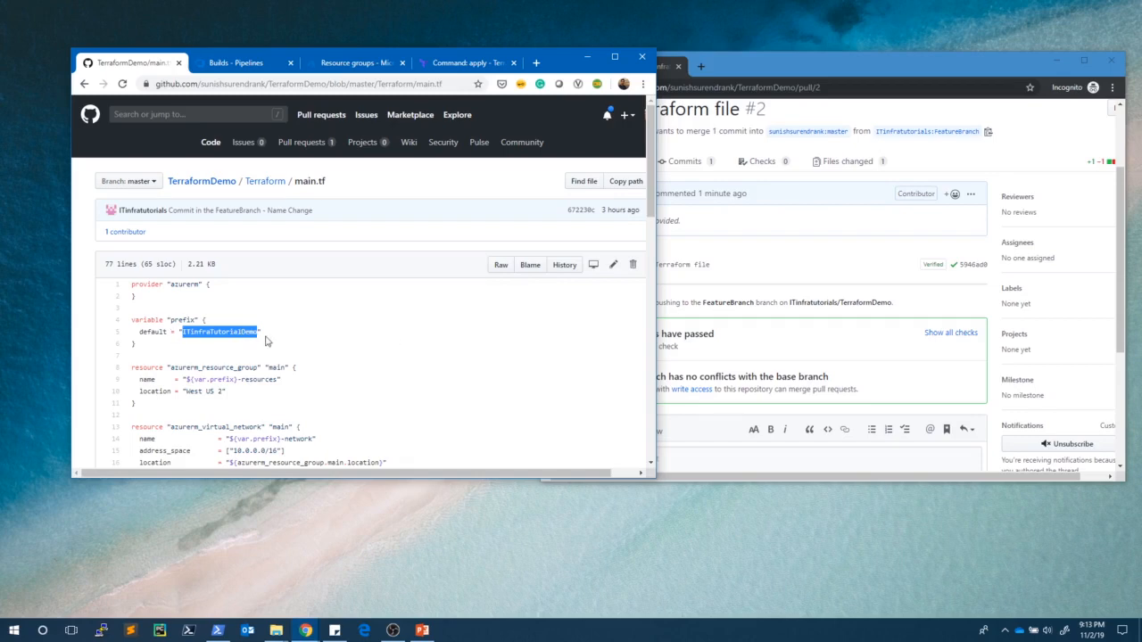
# Review the pipeline diagram slide and merge the "Updated Terraform file" pull request into the master branch of the original repository
pyautogui.click(306, 145)
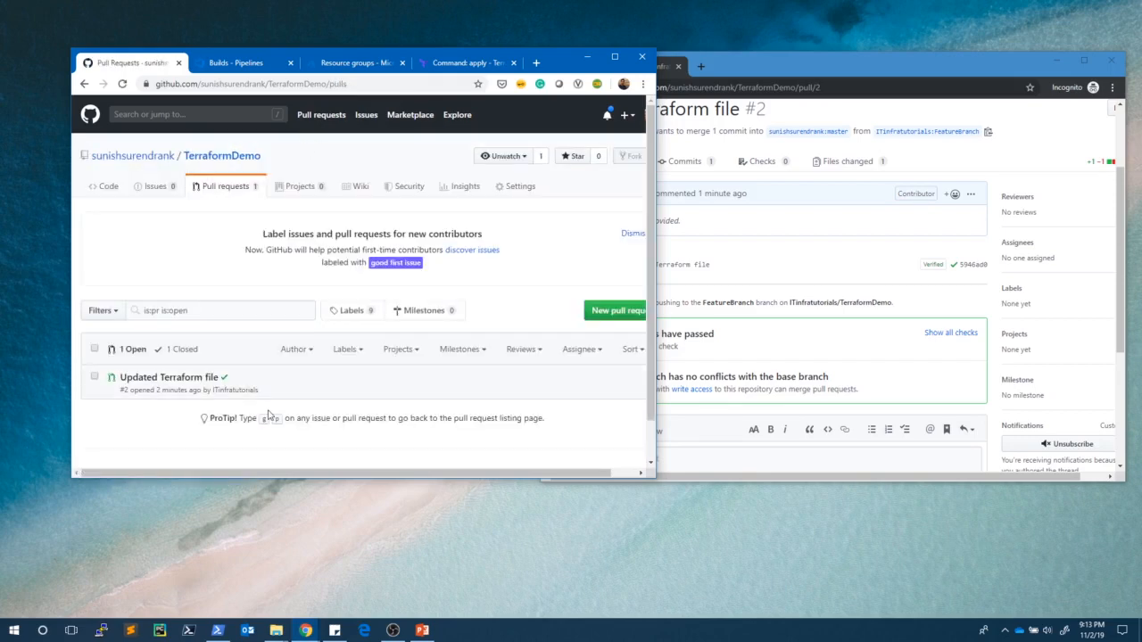
pyautogui.click(198, 383)
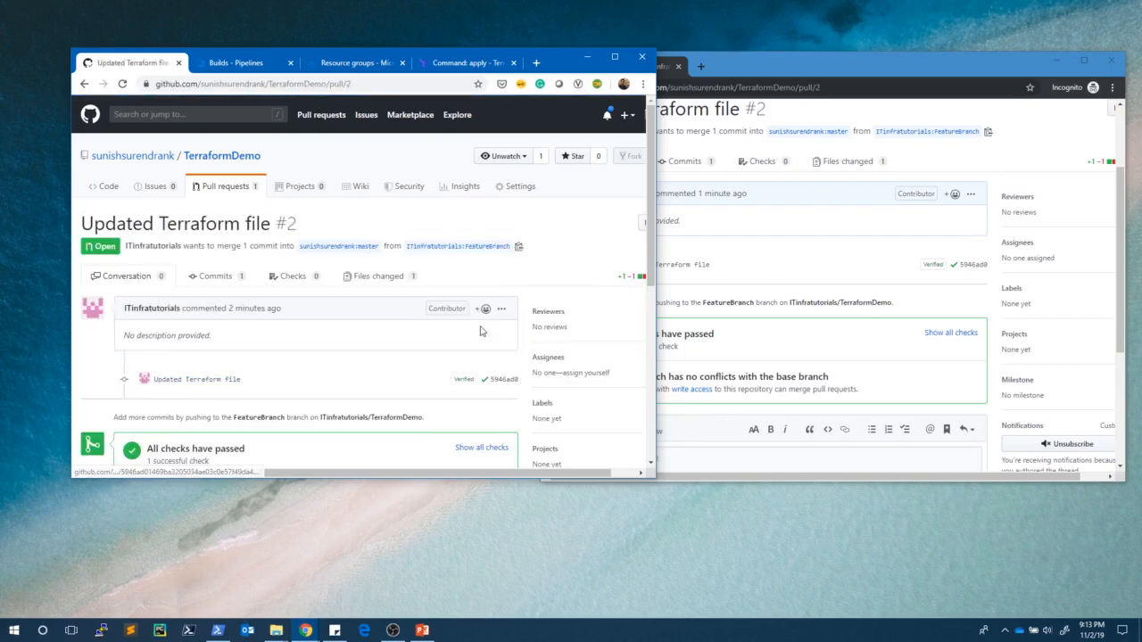
pyautogui.scroll(-1, 480, 326)
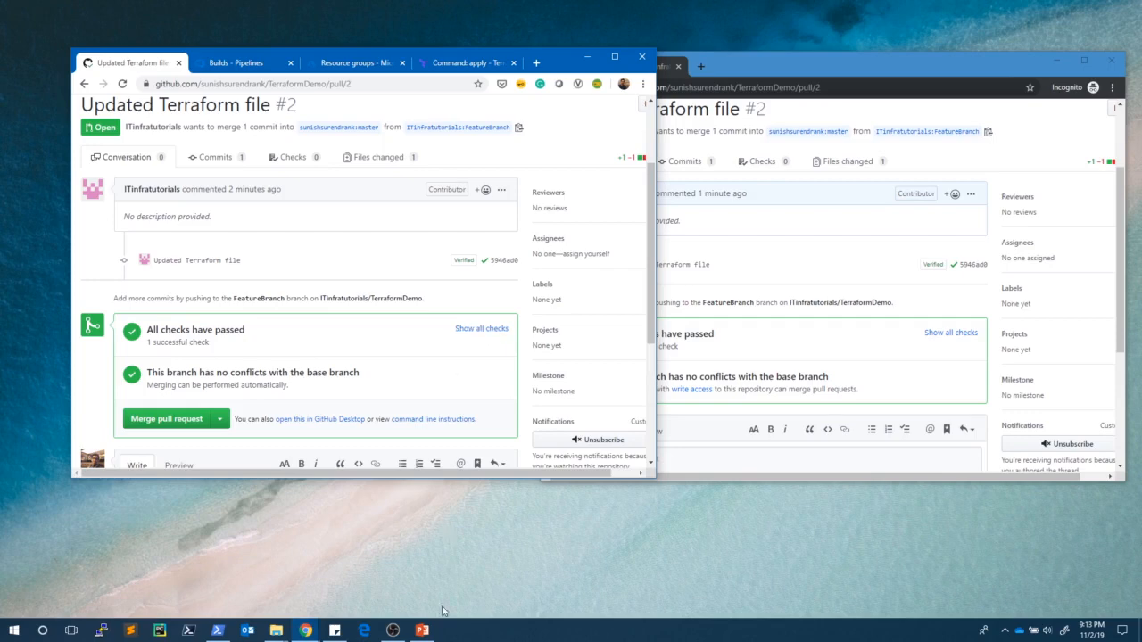
pyautogui.click(422, 630)
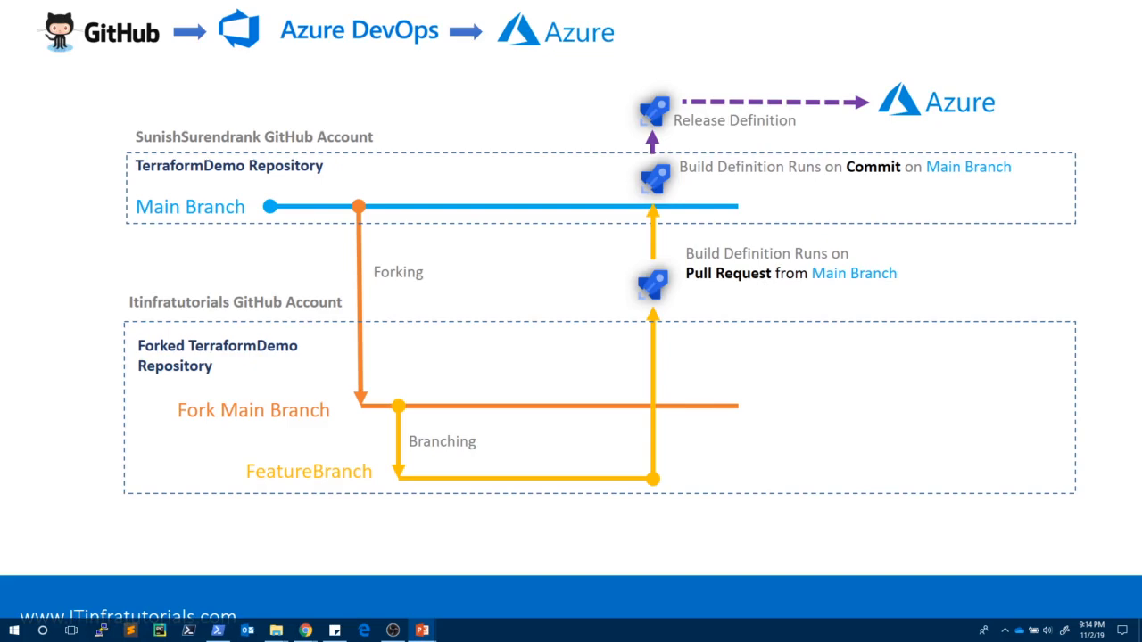
pyautogui.hotkey('alt', 'Tab')
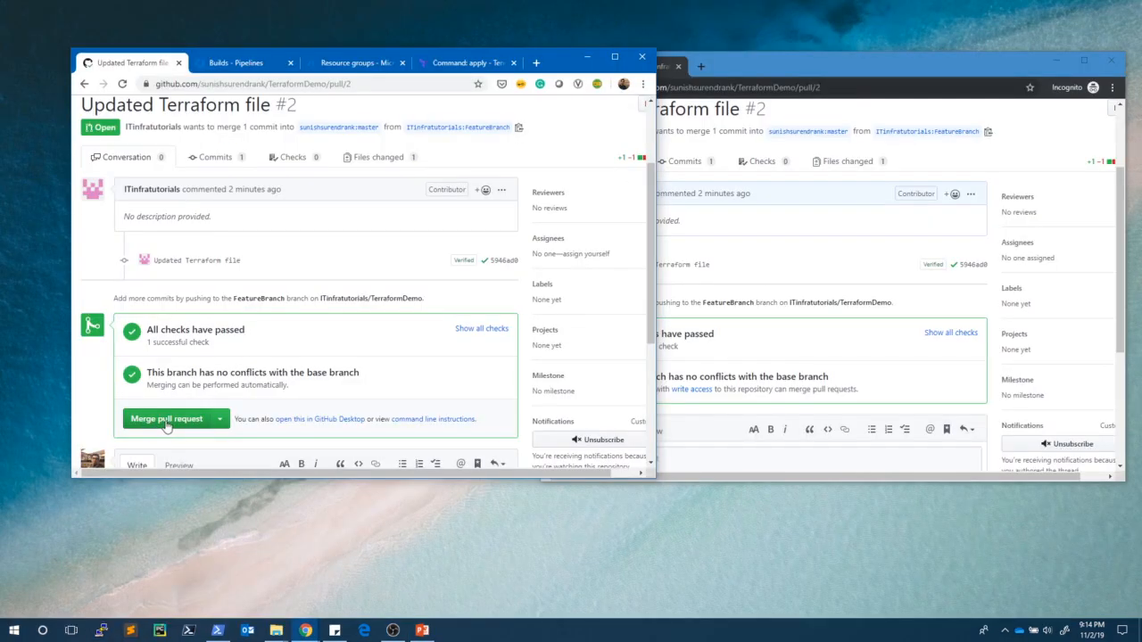
pyautogui.click(164, 420)
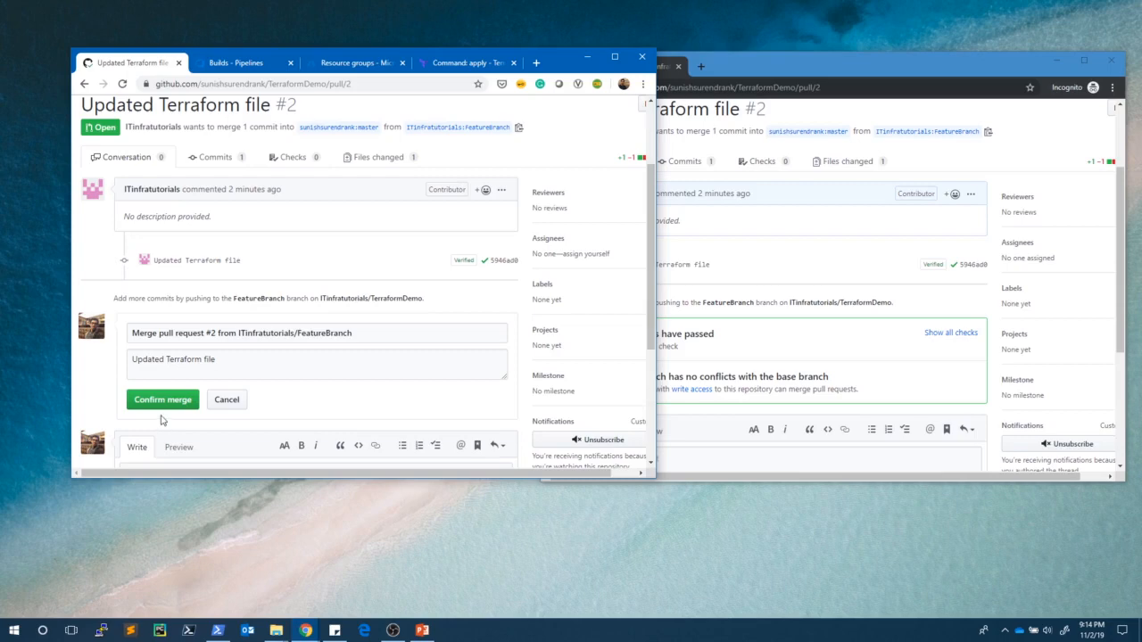
pyautogui.click(171, 408)
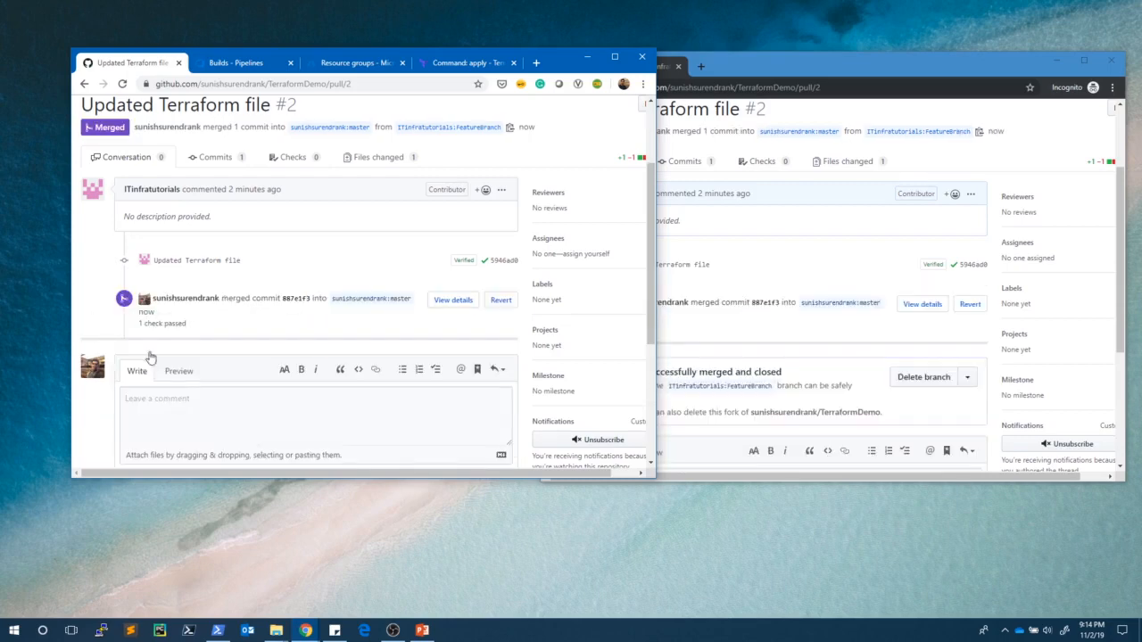
# Reopen Terraform/main.tf on the master branch and check the prefix default after the merge
pyautogui.scroll(3, 215, 182)
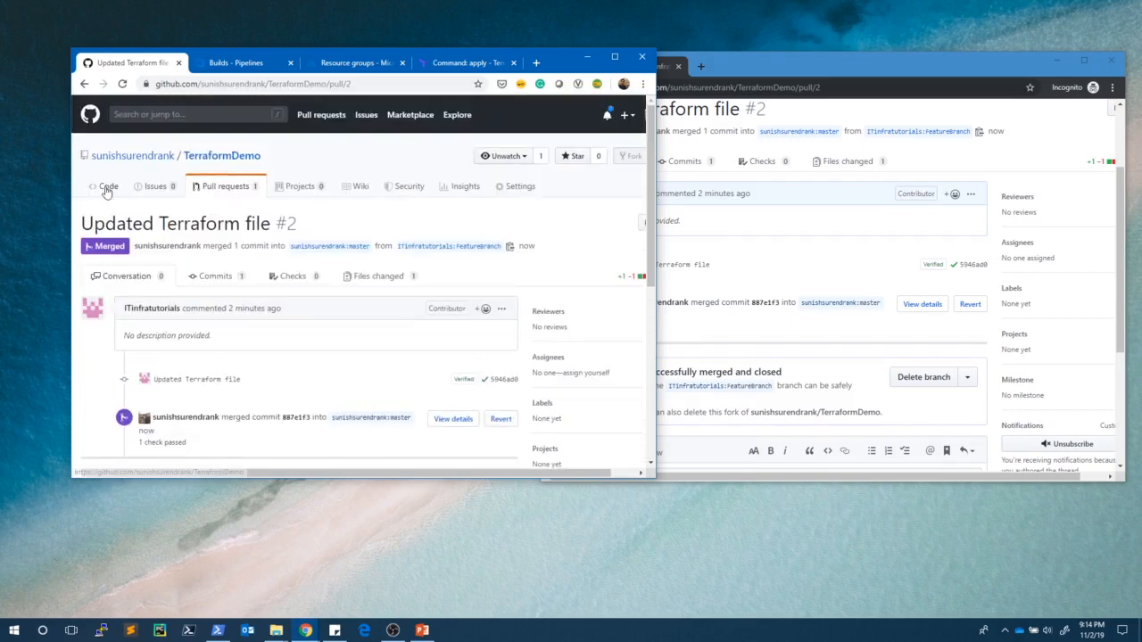
pyautogui.click(105, 189)
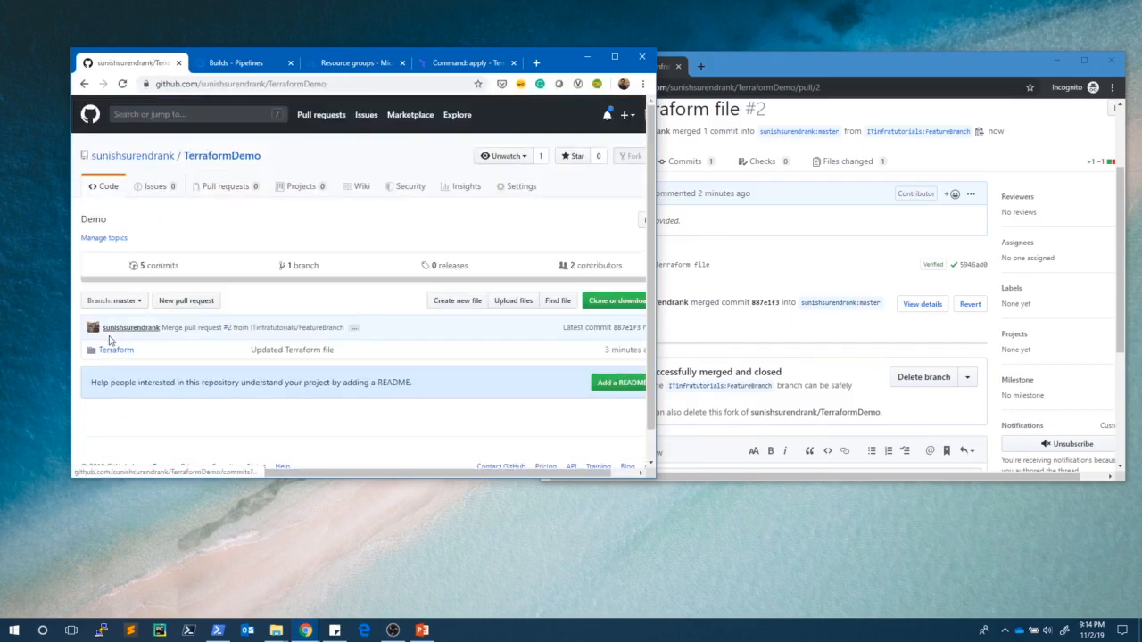
pyautogui.click(109, 354)
pyautogui.click(114, 291)
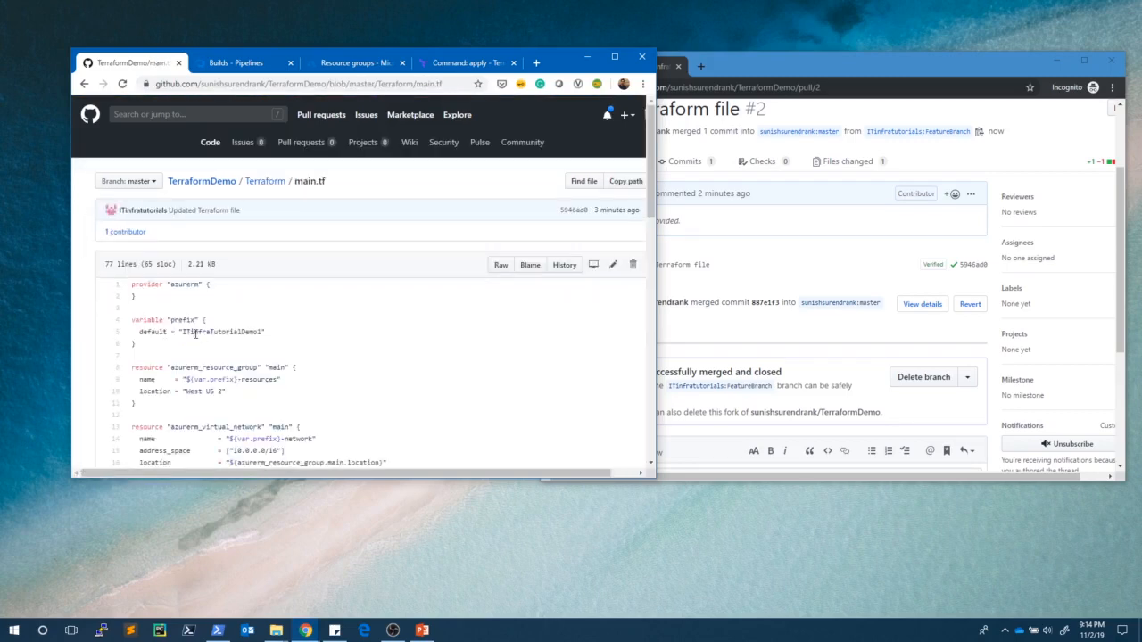
pyautogui.moveTo(185, 332); pyautogui.dragTo(259, 331)
# Check the Master Branch Build Definition's history in Azure DevOps and open Release-1 of the Deployment pipeline in a maximized window
pyautogui.click(250, 69)
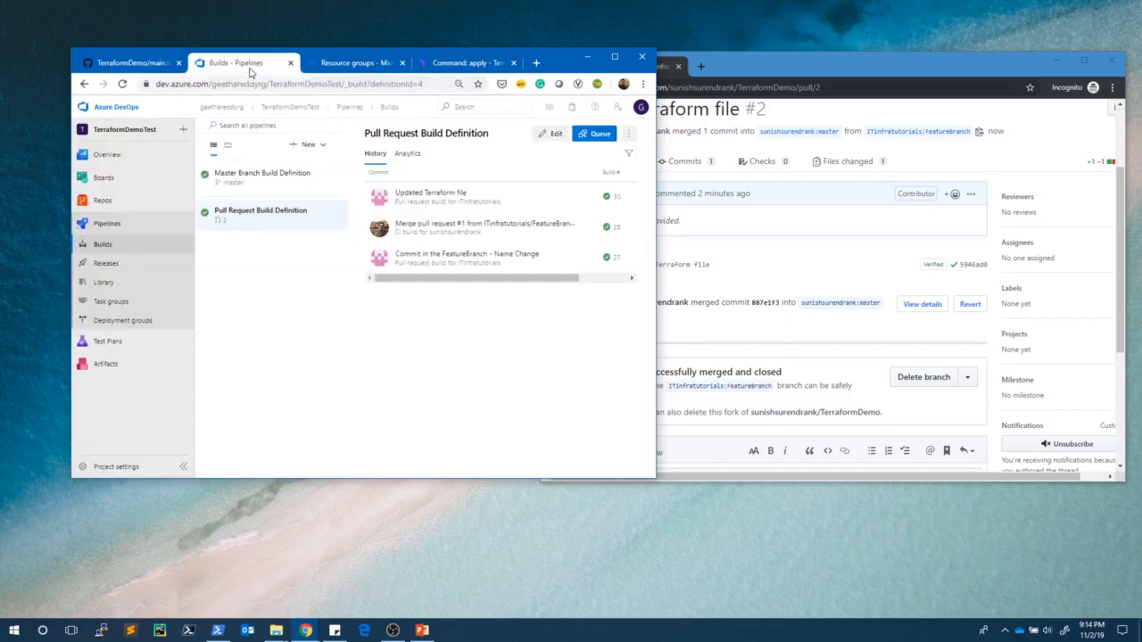
pyautogui.click(297, 189)
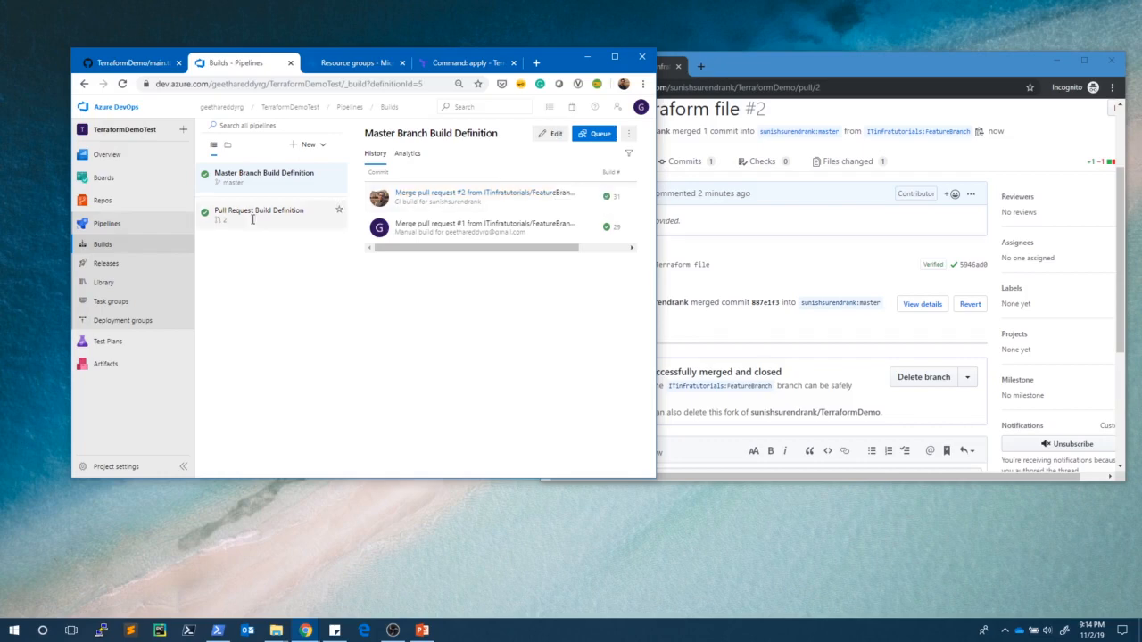
pyautogui.click(128, 265)
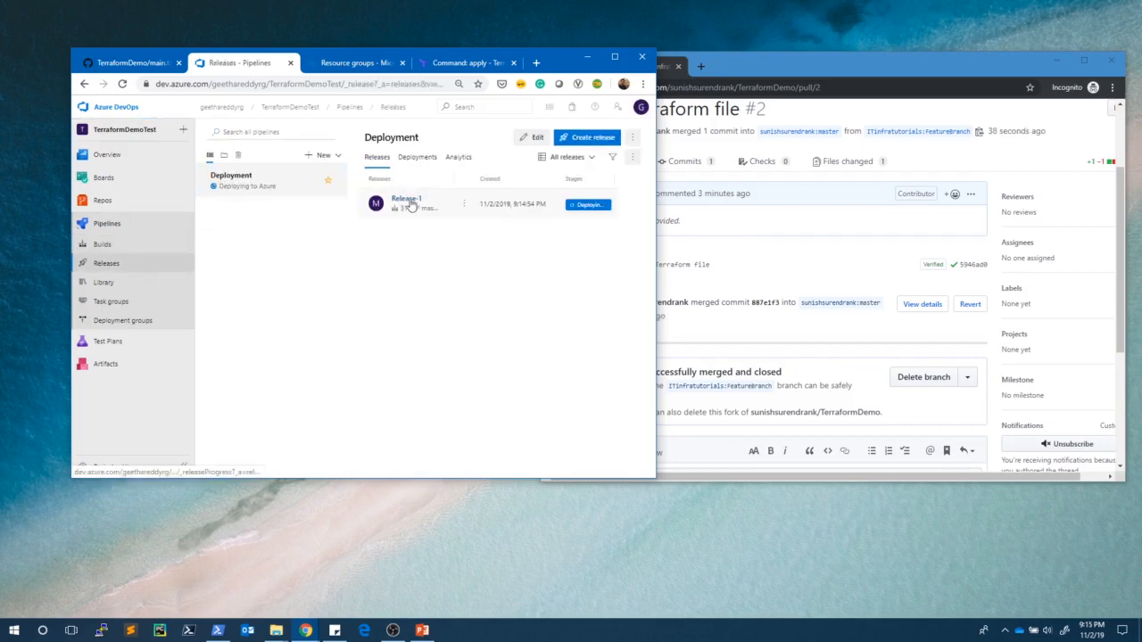
pyautogui.click(615, 57)
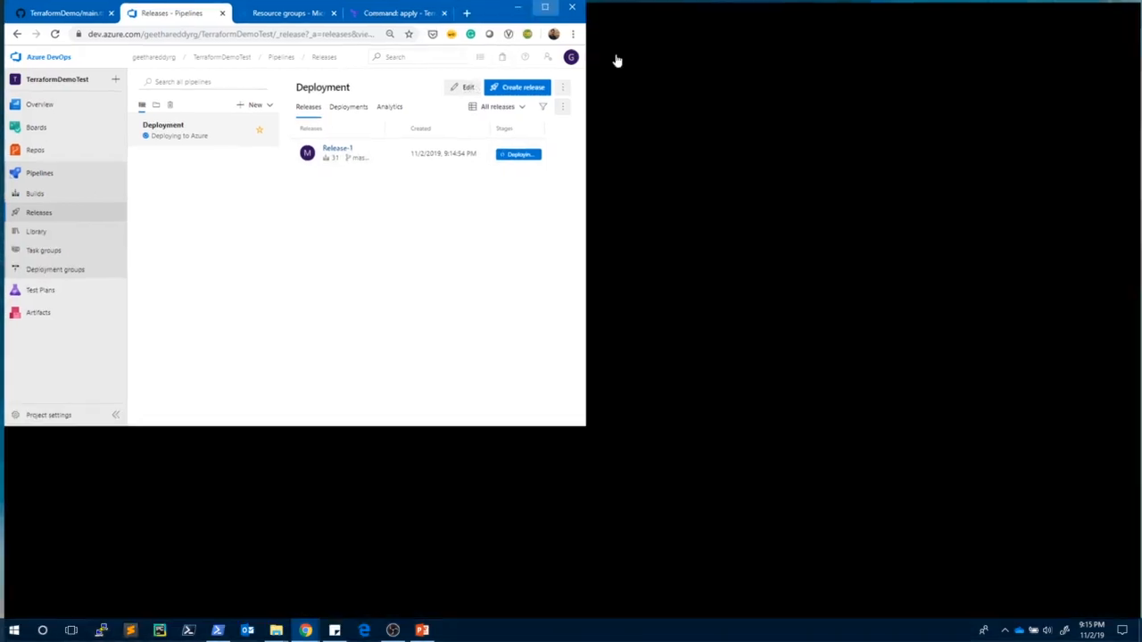
pyautogui.click(345, 148)
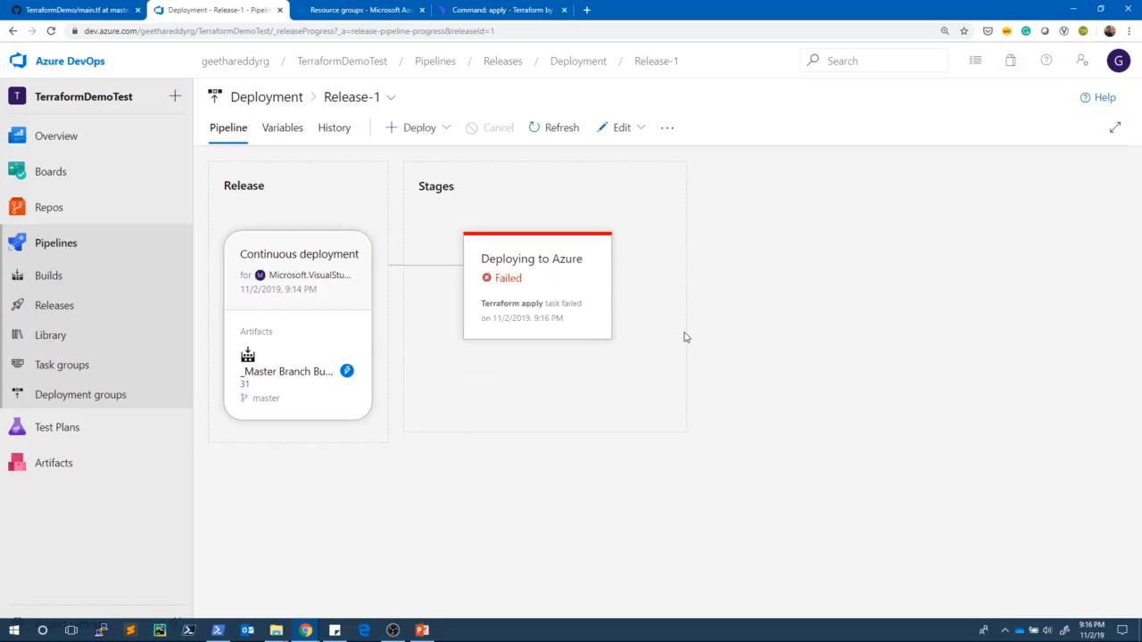
# Open the Deploying to Azure stage's logs and examine the full Terraform apply task log through its end
pyautogui.click(581, 360)
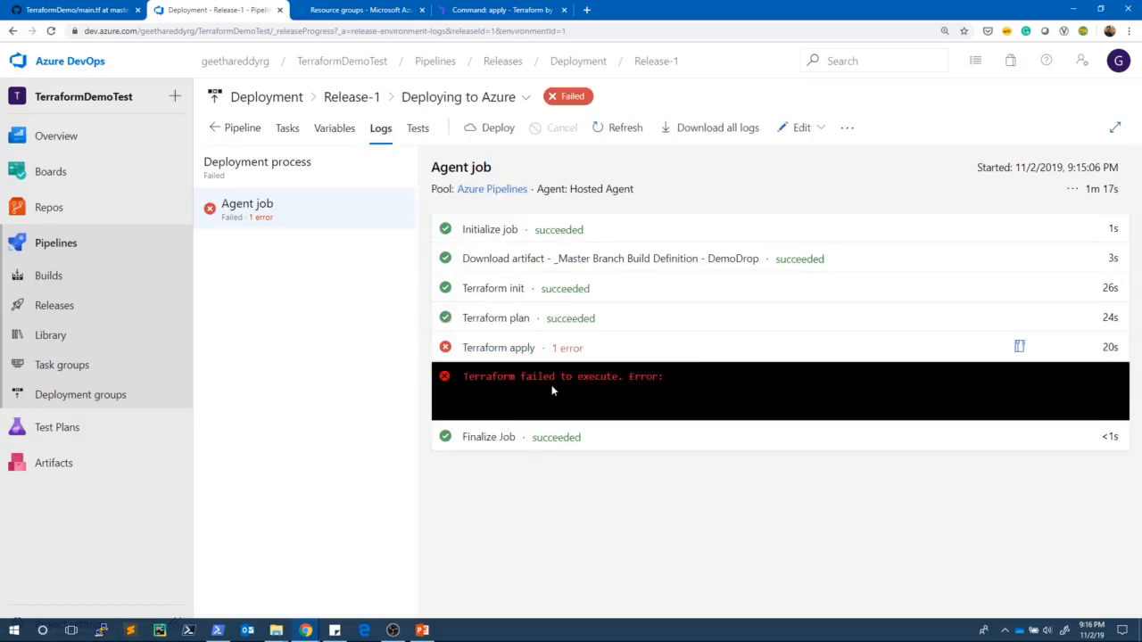
pyautogui.click(521, 353)
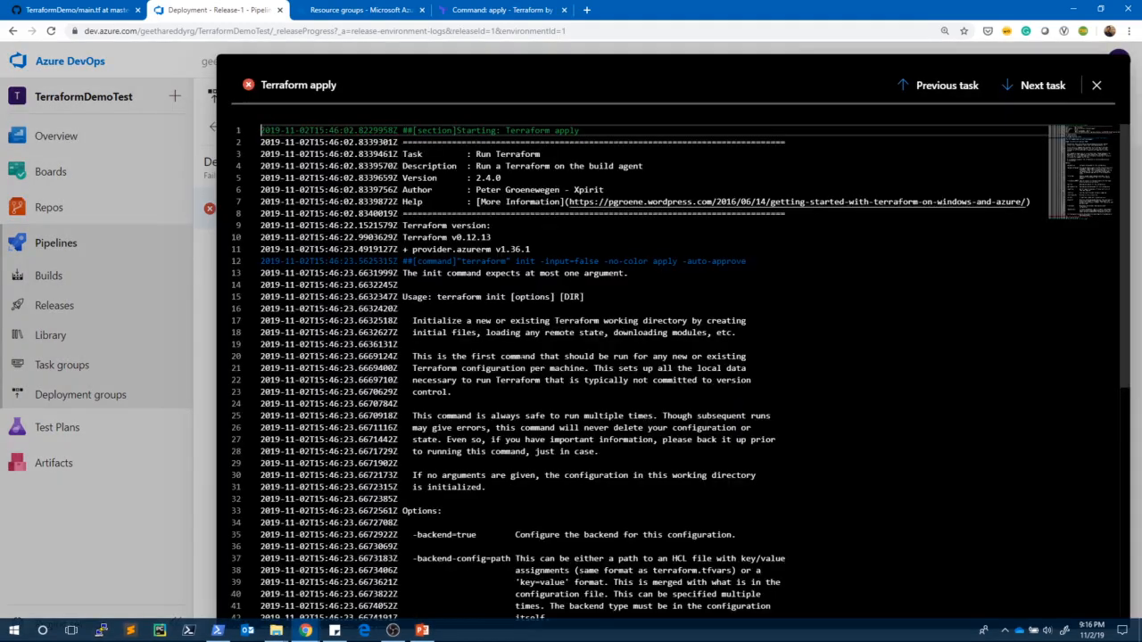
pyautogui.scroll(-5, 653, 373)
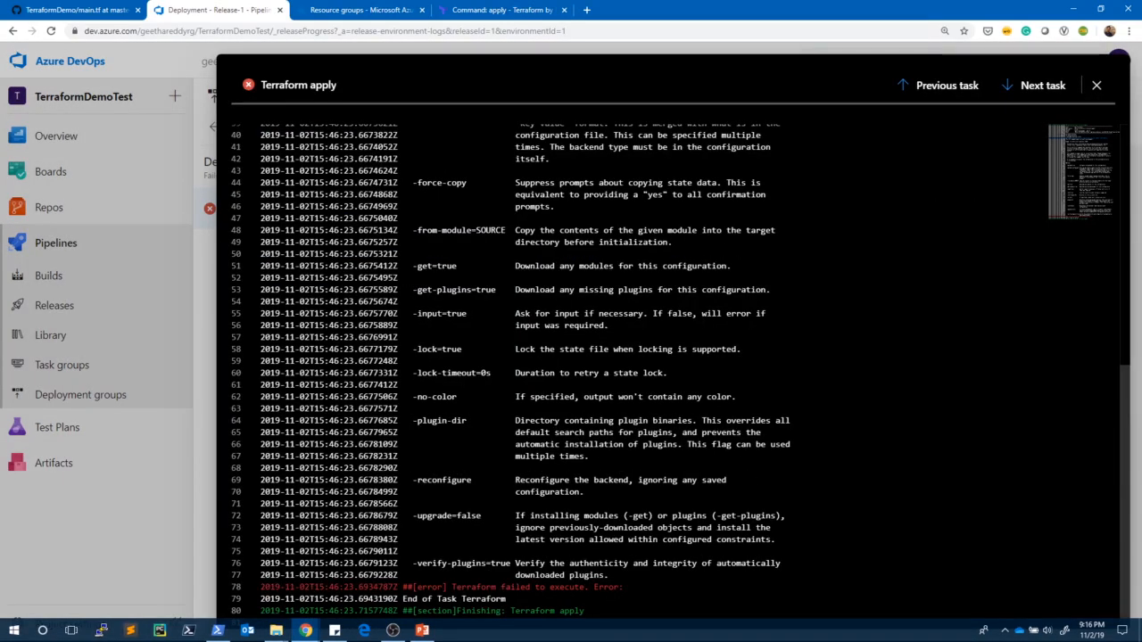
# Close the Terraform apply log and open the Terraform apply task in the Terraform Actions task group
pyautogui.scroll(5, 653, 373)
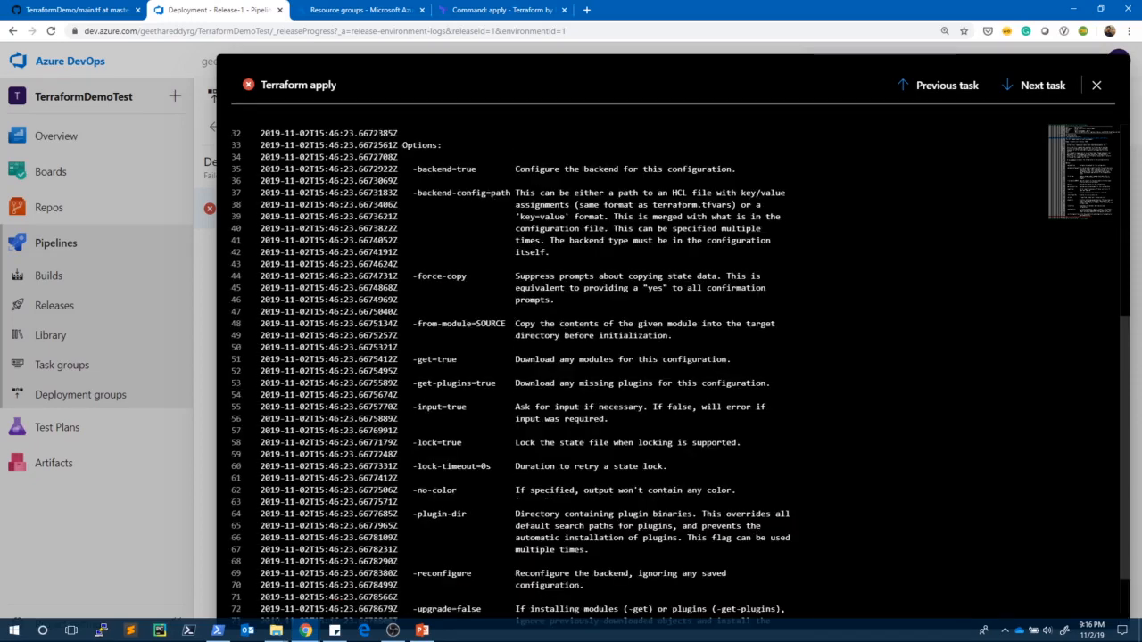
pyautogui.click(1097, 87)
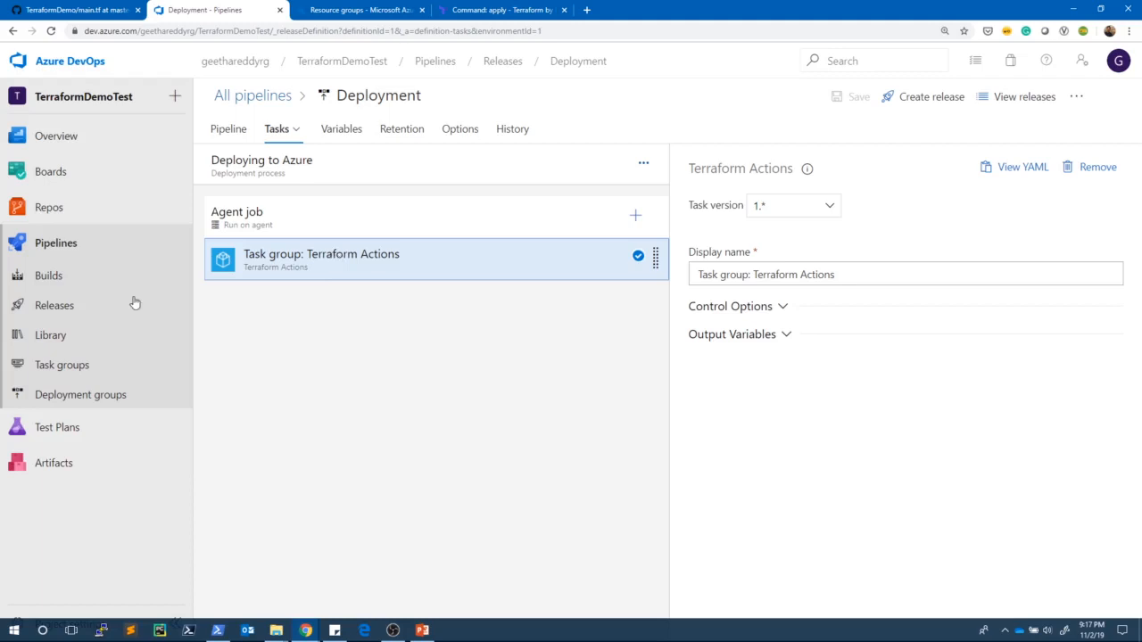
pyautogui.click(34, 374)
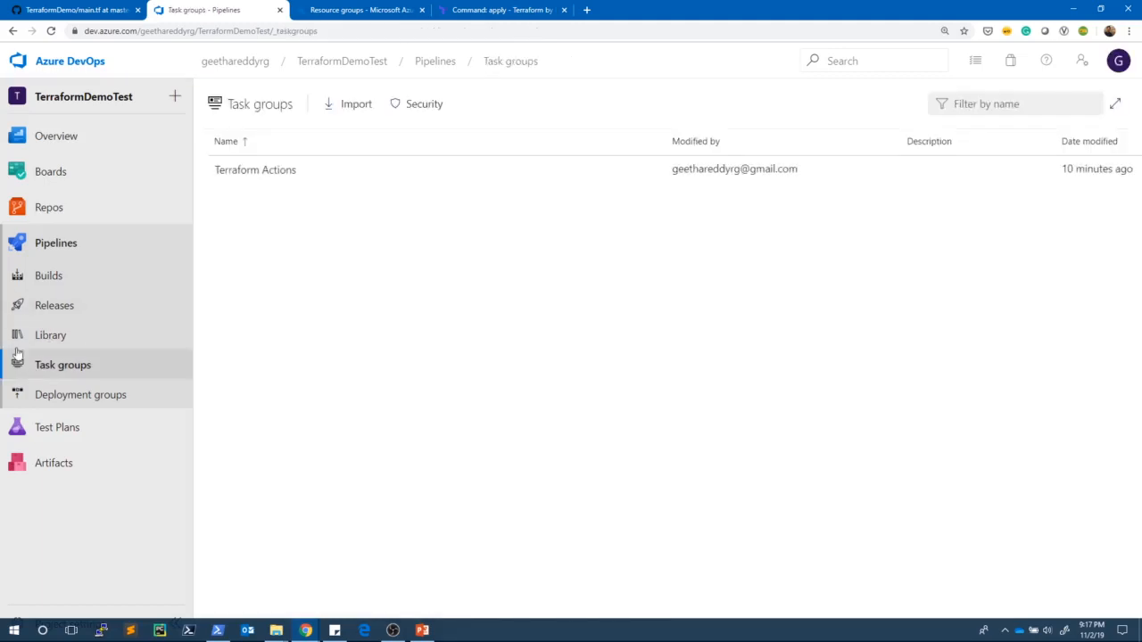
pyautogui.click(260, 170)
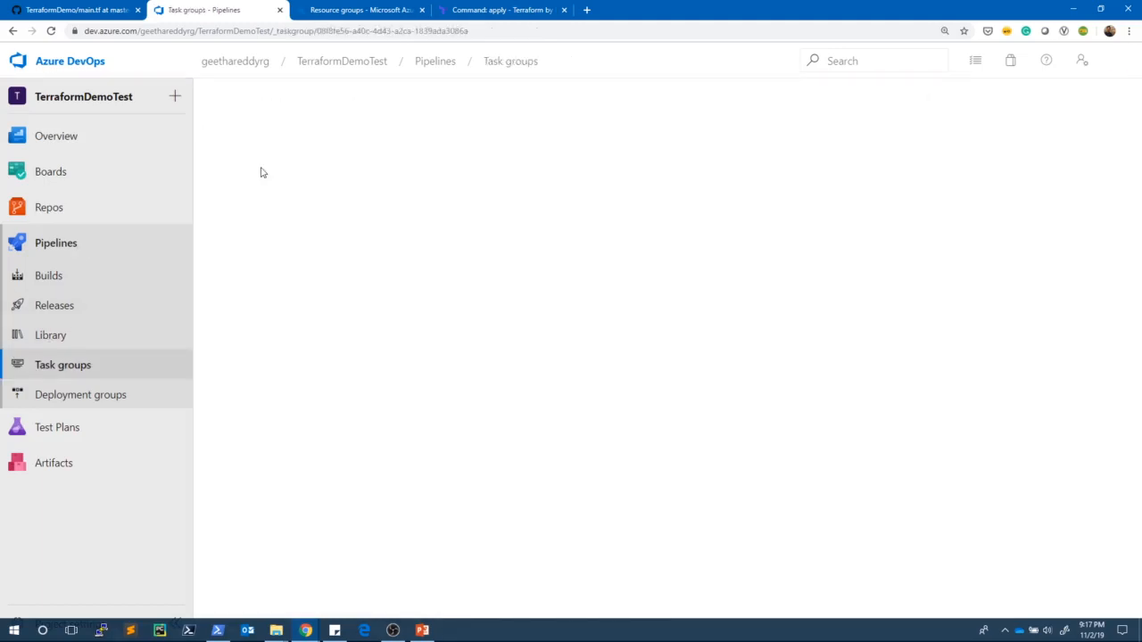
pyautogui.click(274, 304)
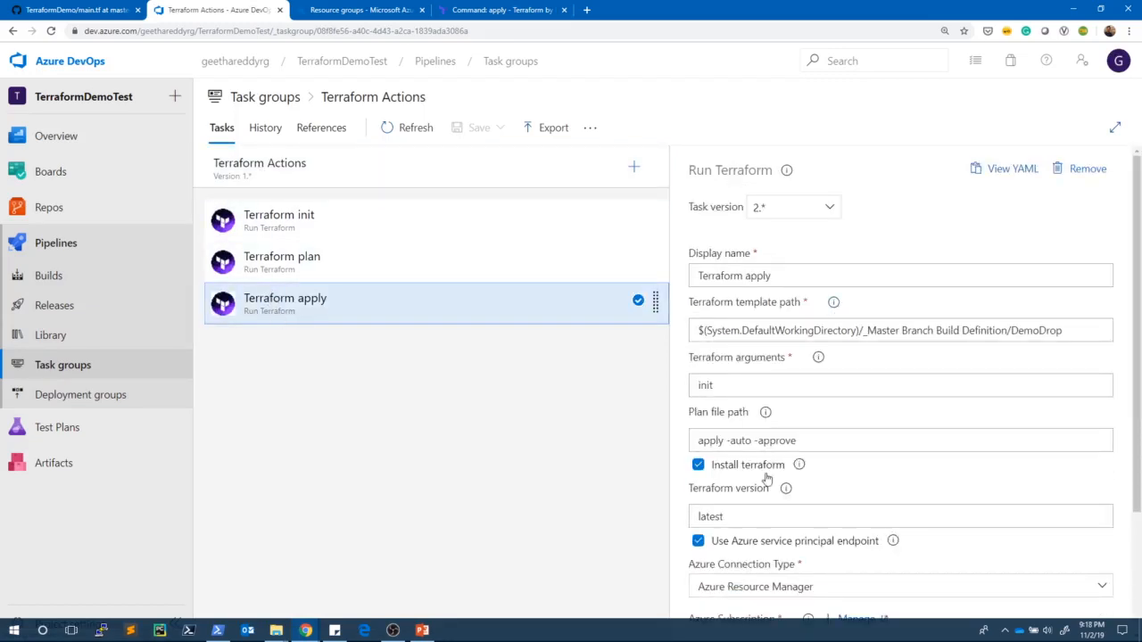
# Move "apply -auto -approve" from the Terraform apply task's plan file path into its Terraform arguments, replacing "init"
pyautogui.click(796, 439)
pyautogui.moveTo(797, 440); pyautogui.dragTo(648, 439)
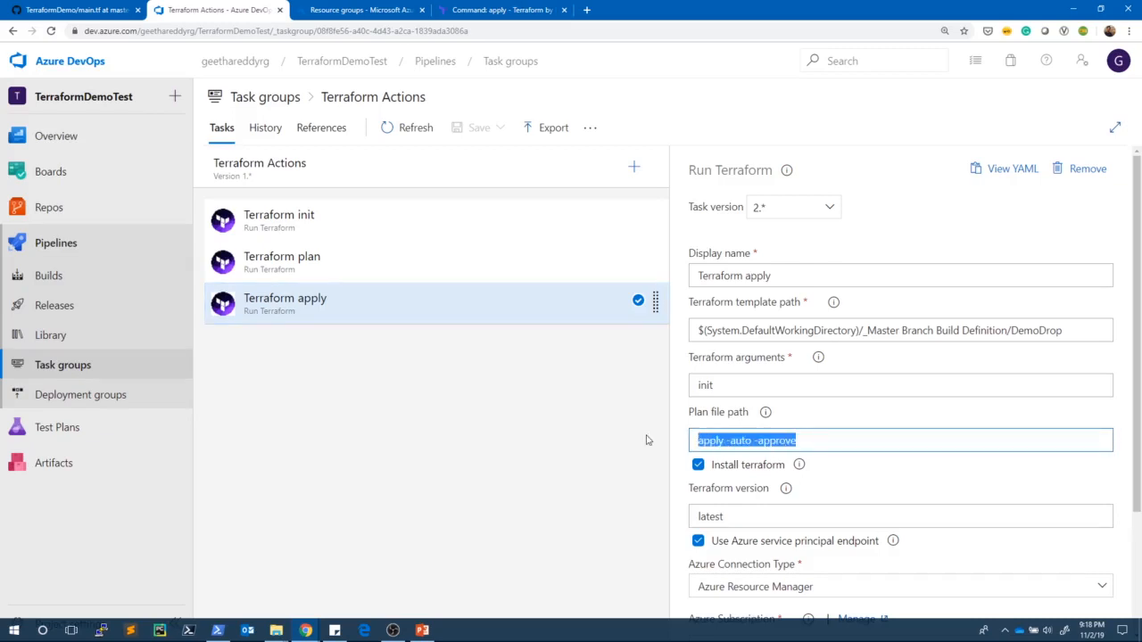
pyautogui.hotkey('ctrl', 'x')
pyautogui.click(758, 385)
pyautogui.hotkey('ctrl', 'a')
pyautogui.hotkey('ctrl', 'v')
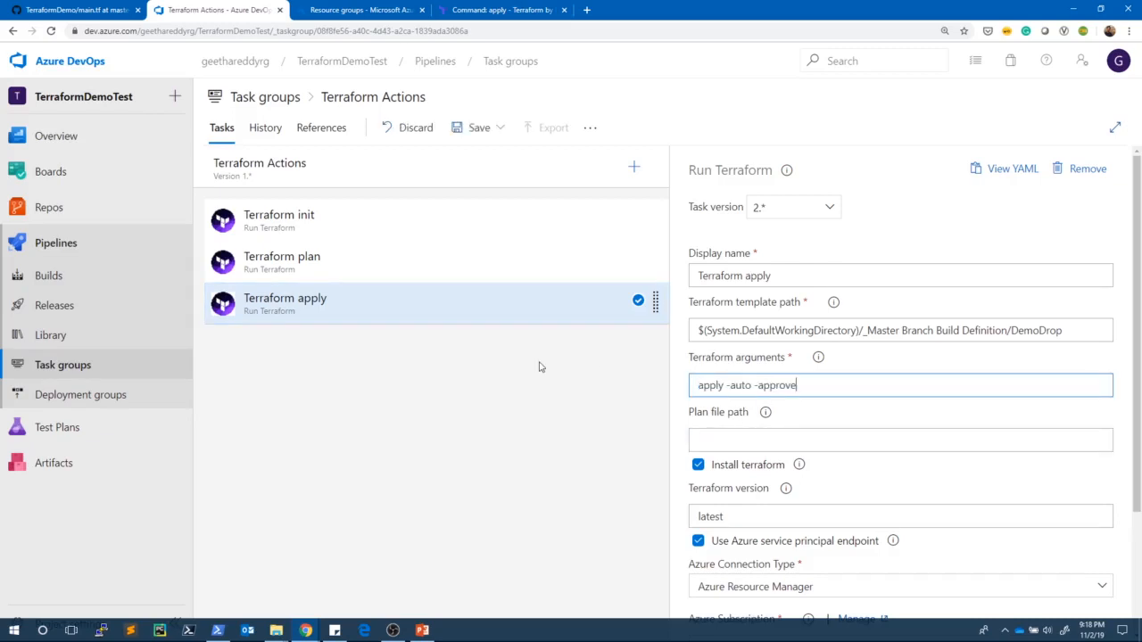
# Check the Terraform plan task, correct the Terraform apply arguments to "apply -auto-approve" and save the task group
pyautogui.click(252, 276)
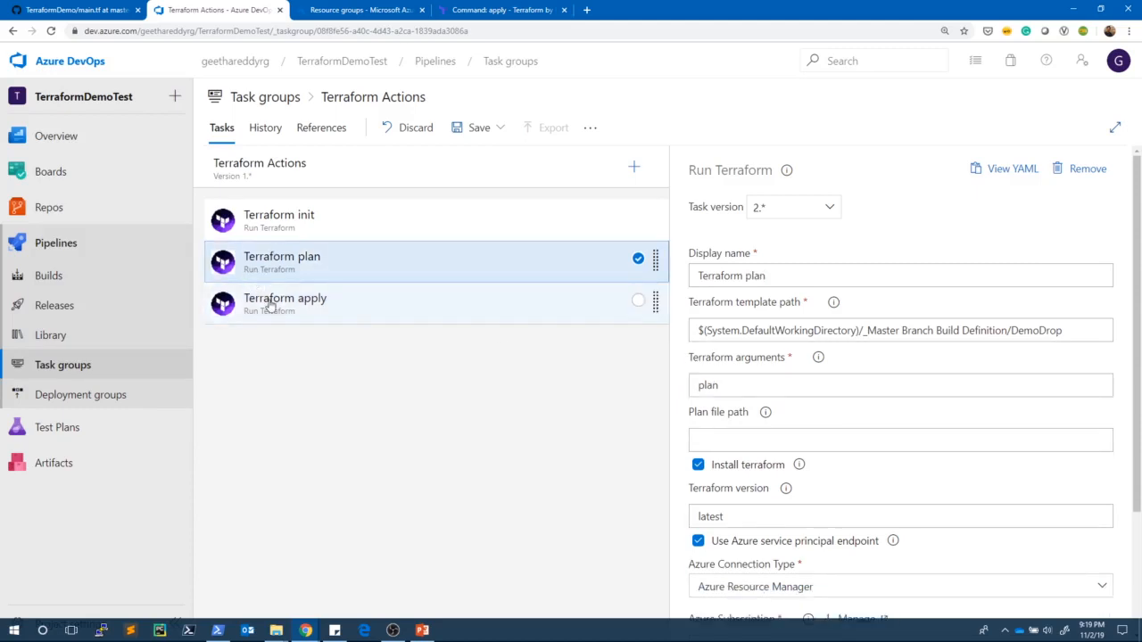
pyautogui.click(260, 301)
pyautogui.click(463, 129)
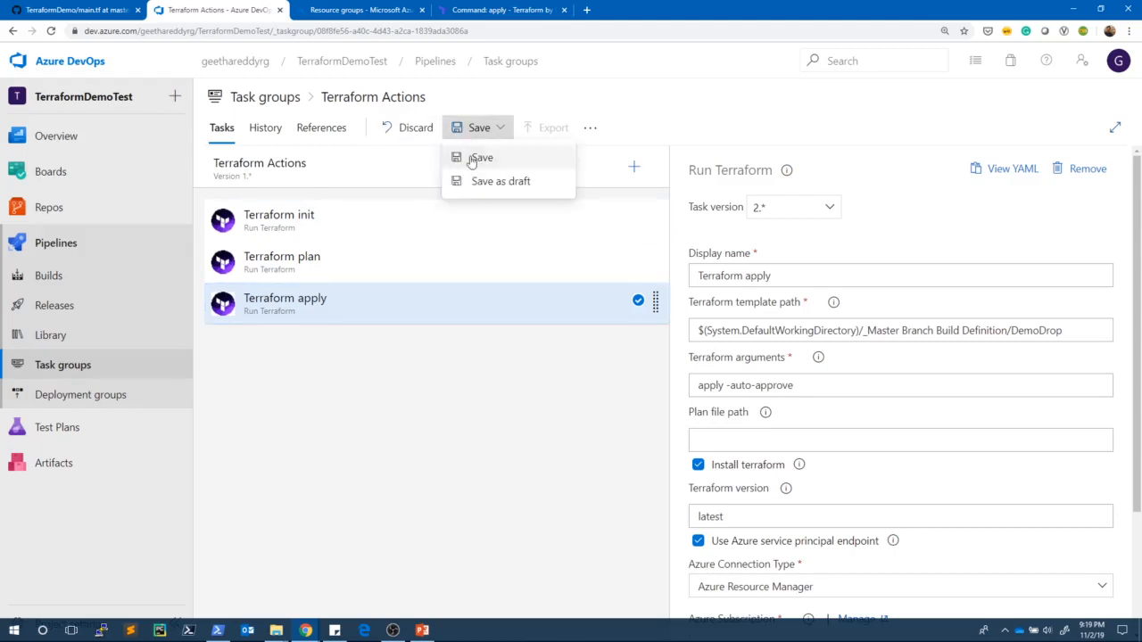
pyautogui.click(457, 158)
pyautogui.click(645, 442)
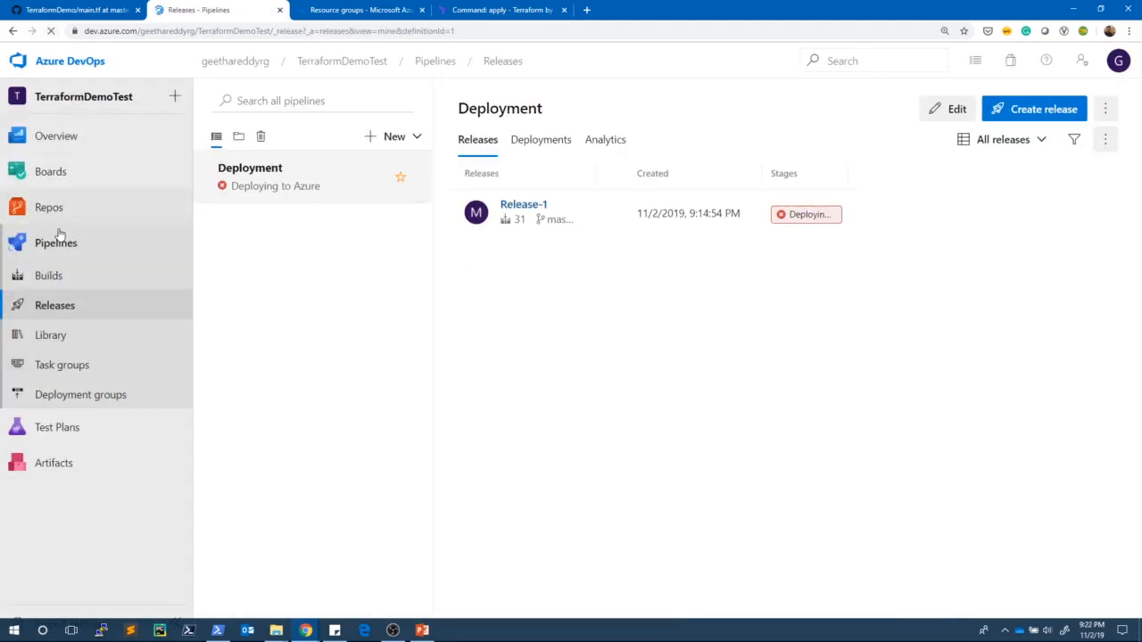
# Create a new release of the Deployment pipeline and open its Deploying to Azure stage logs
pyautogui.click(51, 245)
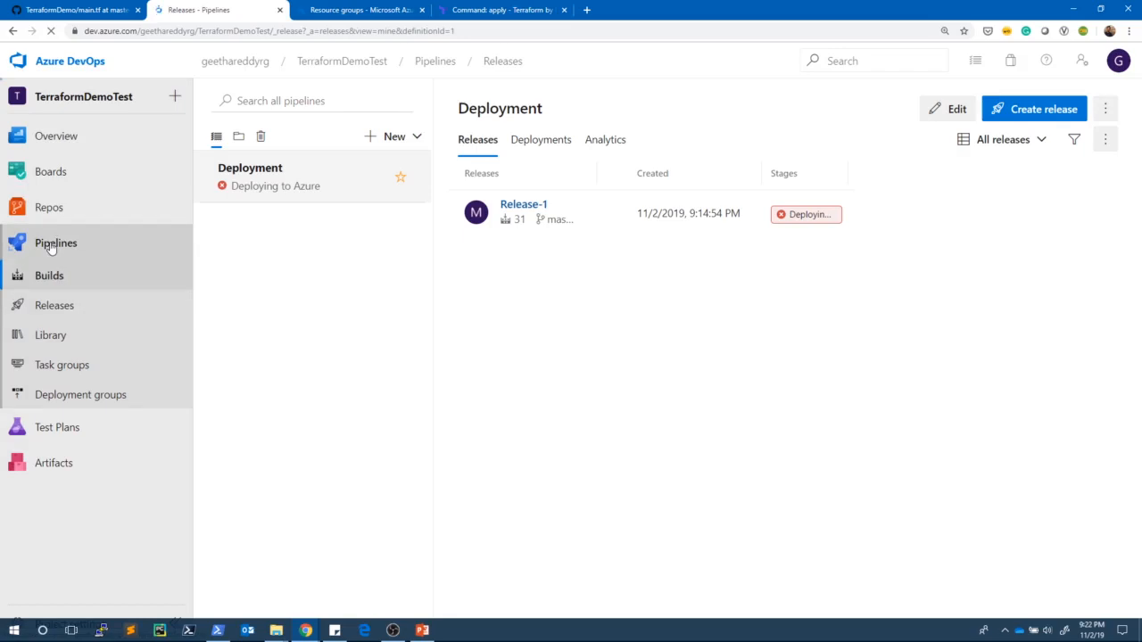
pyautogui.click(66, 312)
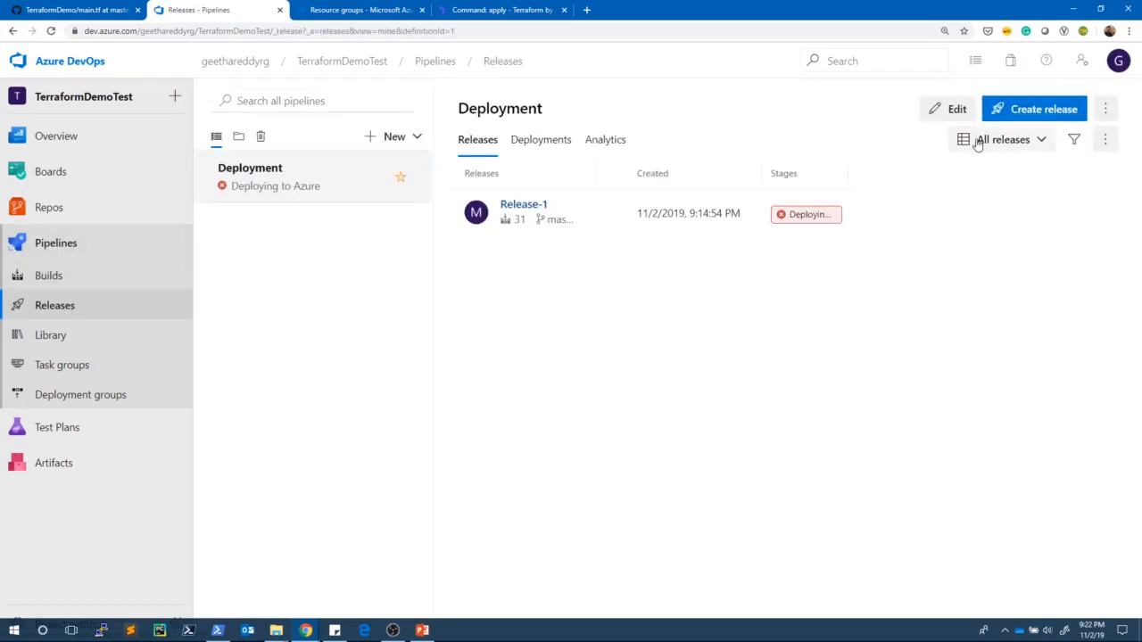
pyautogui.click(1035, 109)
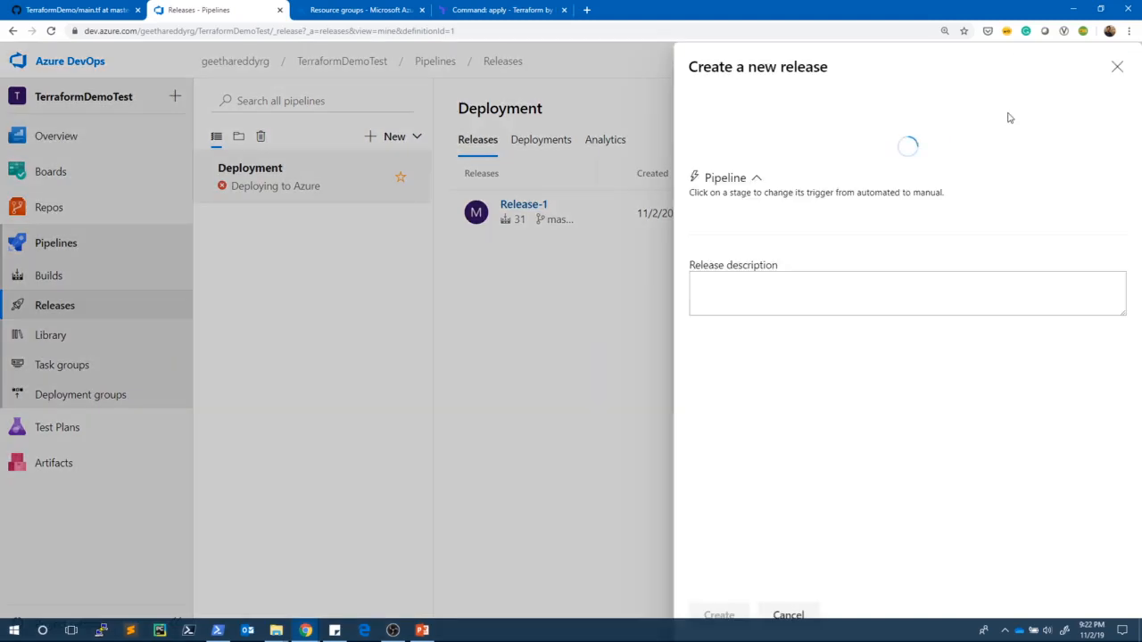
pyautogui.click(734, 616)
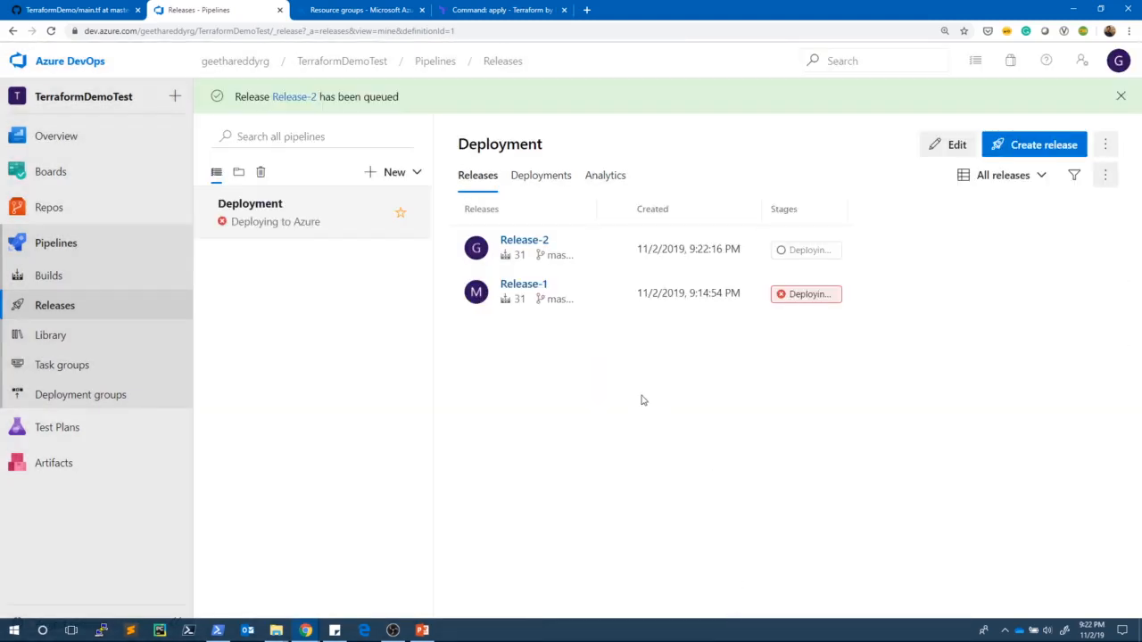
pyautogui.click(522, 241)
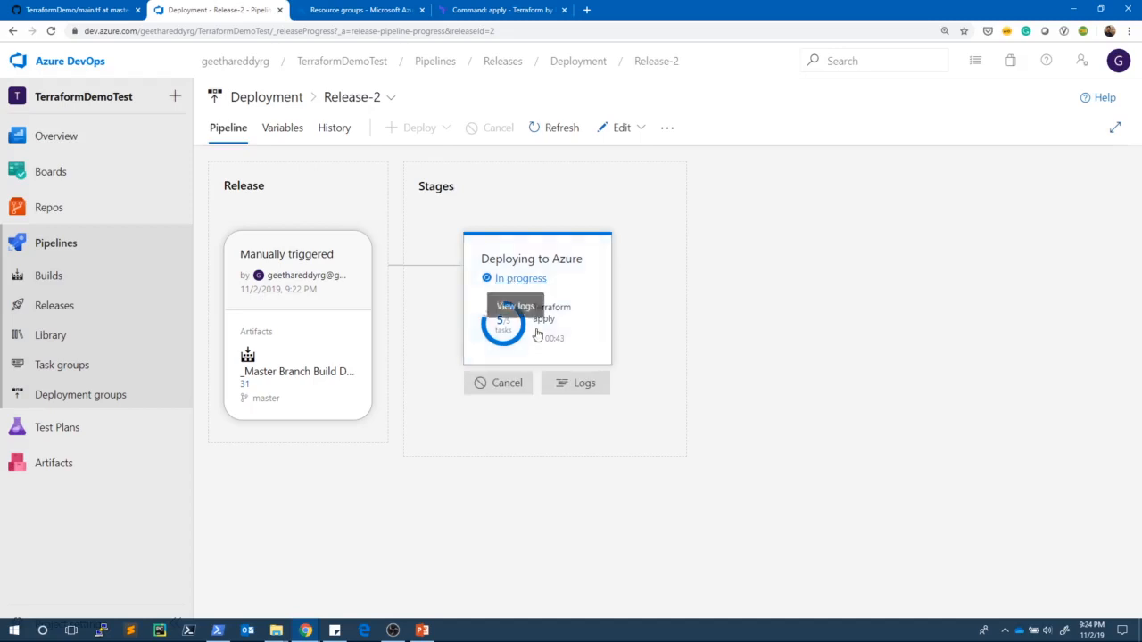
pyautogui.click(576, 384)
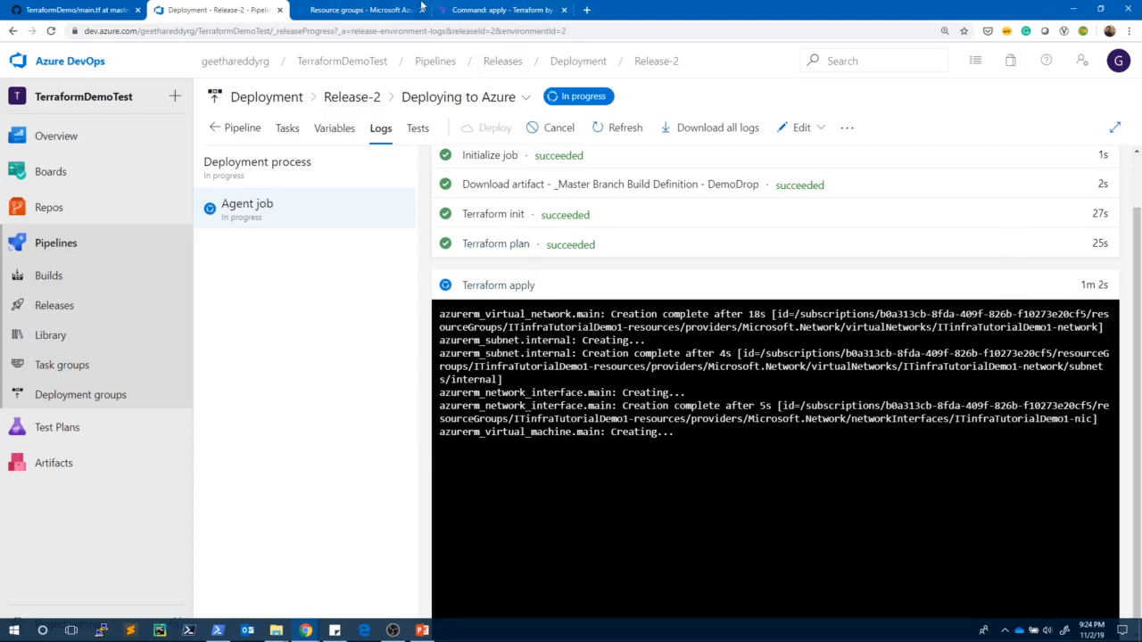
# Reload the resource groups in the Azure portal and open ITinfraTutorialDemo1-resources to examine the deployed resources
pyautogui.click(368, 10)
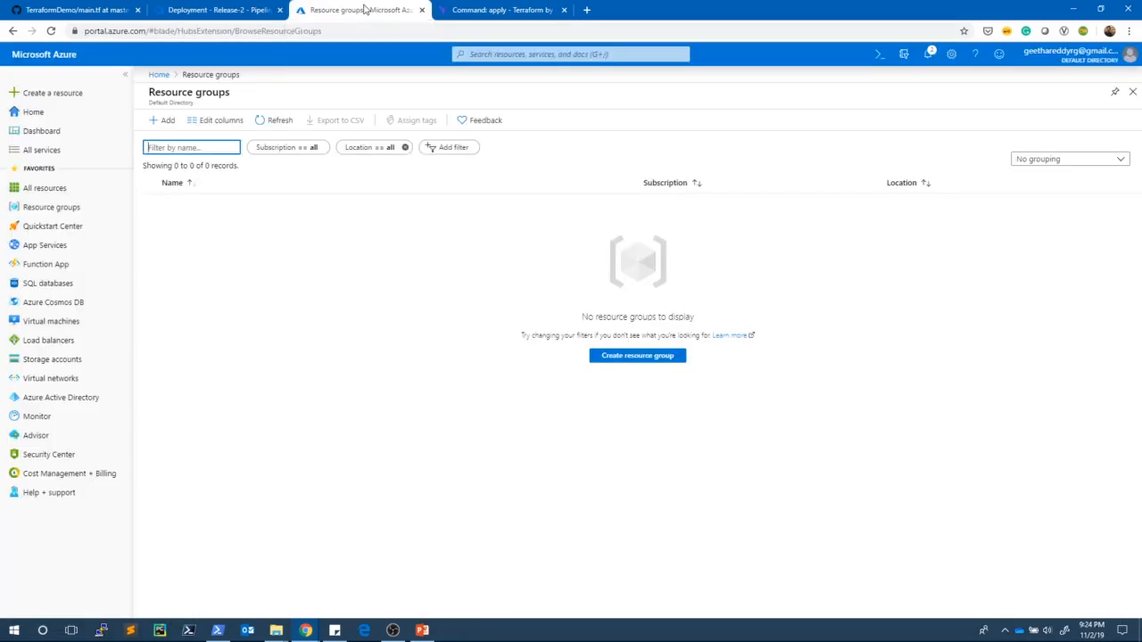
pyautogui.click(51, 30)
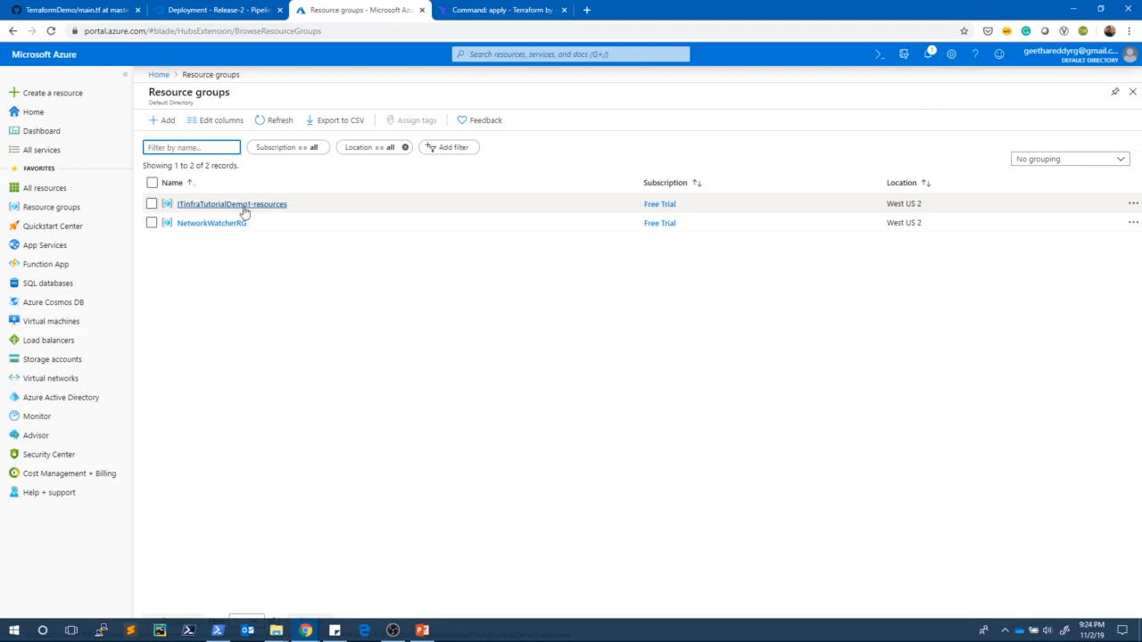
pyautogui.click(243, 207)
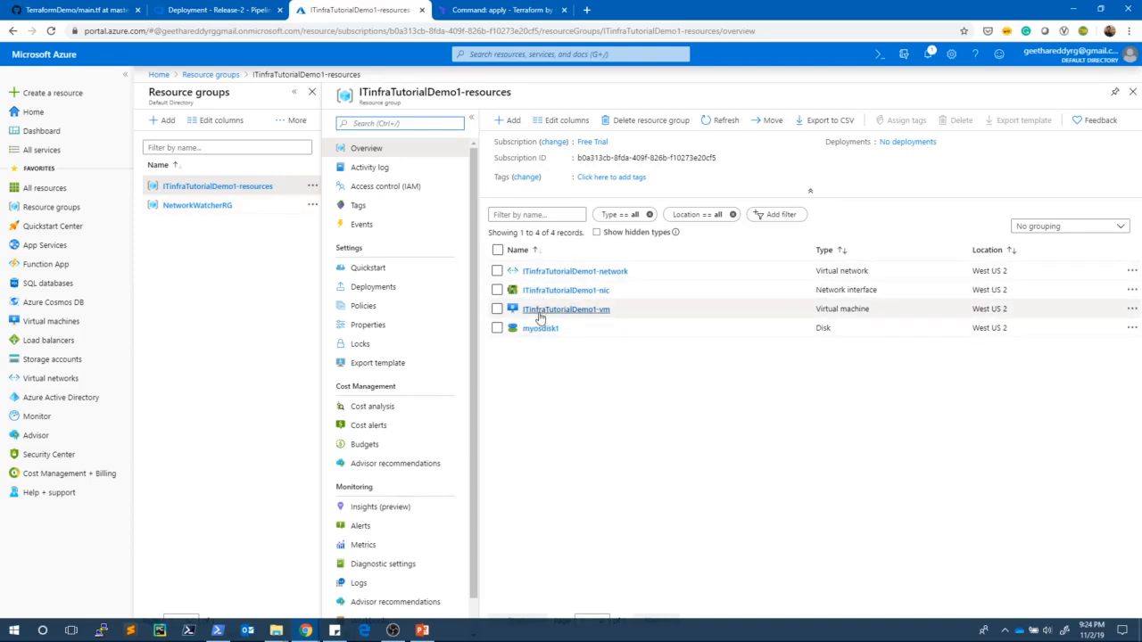
# Check Release-2's Deploying to Azure status in its logs and pipeline view in Azure DevOps, and switch to the pipeline diagram slide
pyautogui.click(214, 7)
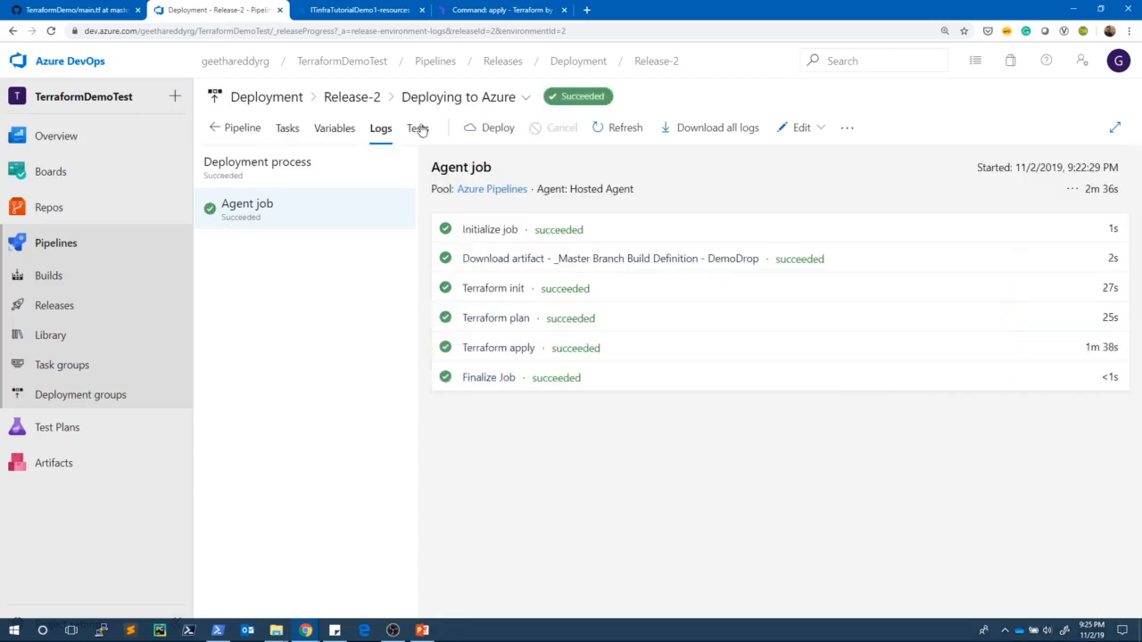
pyautogui.click(436, 98)
pyautogui.click(437, 98)
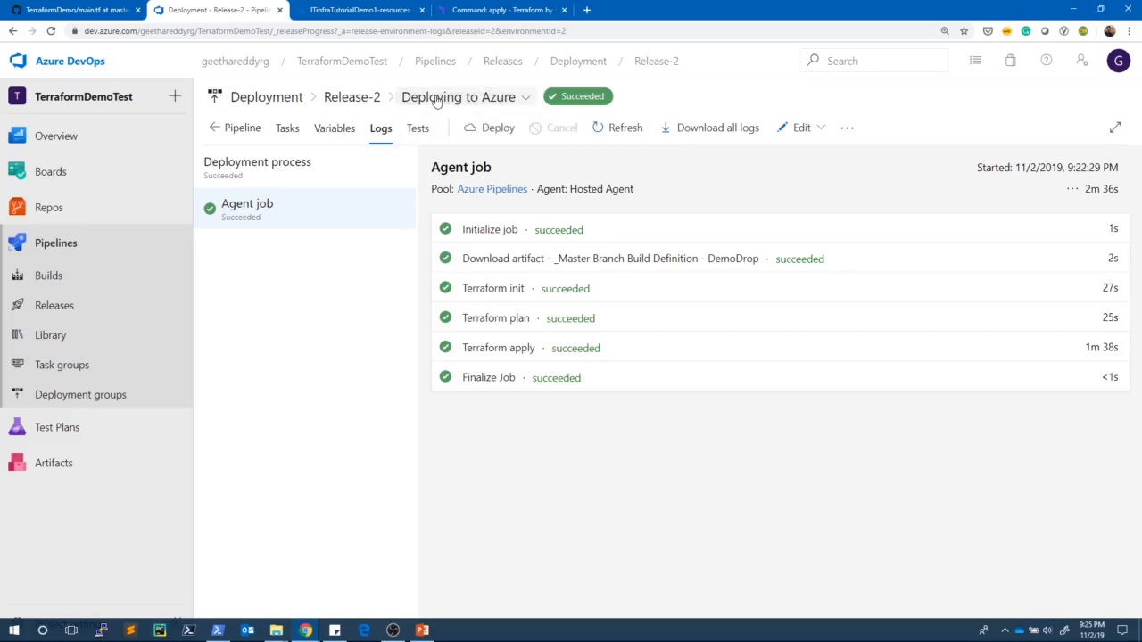
pyautogui.click(11, 31)
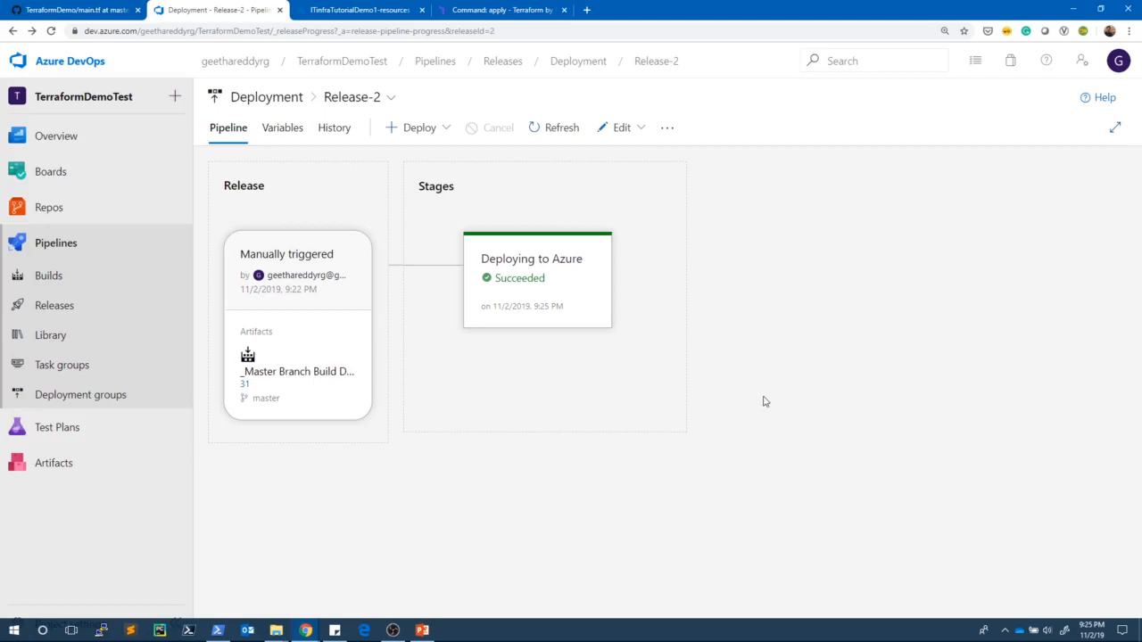
pyautogui.moveTo(571, 272)
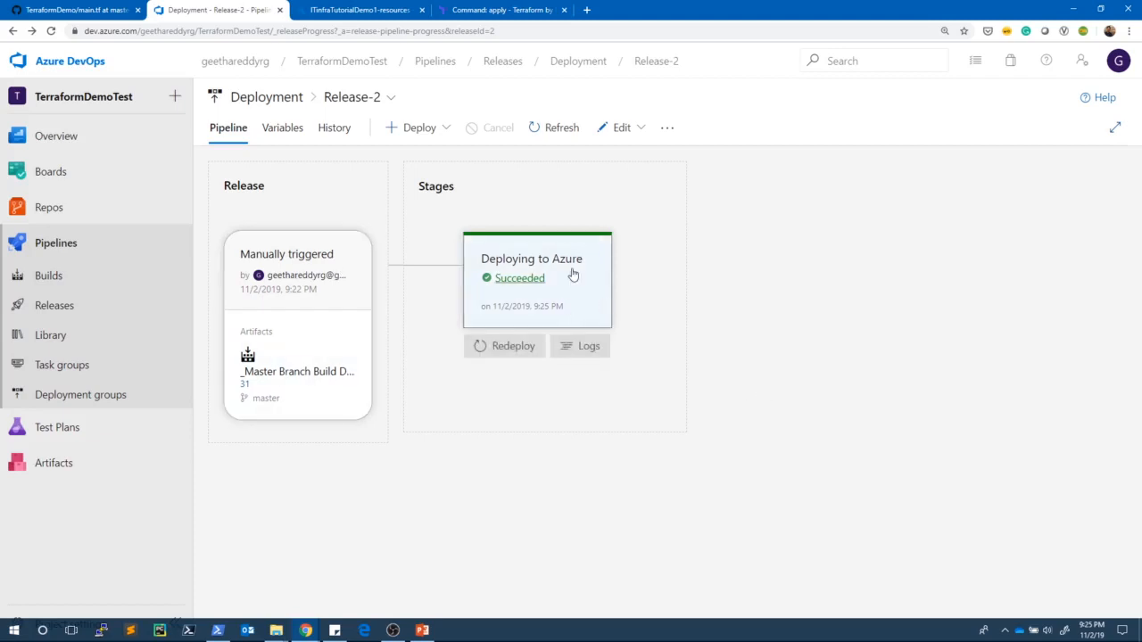
pyautogui.hotkey('alt', 'Tab')
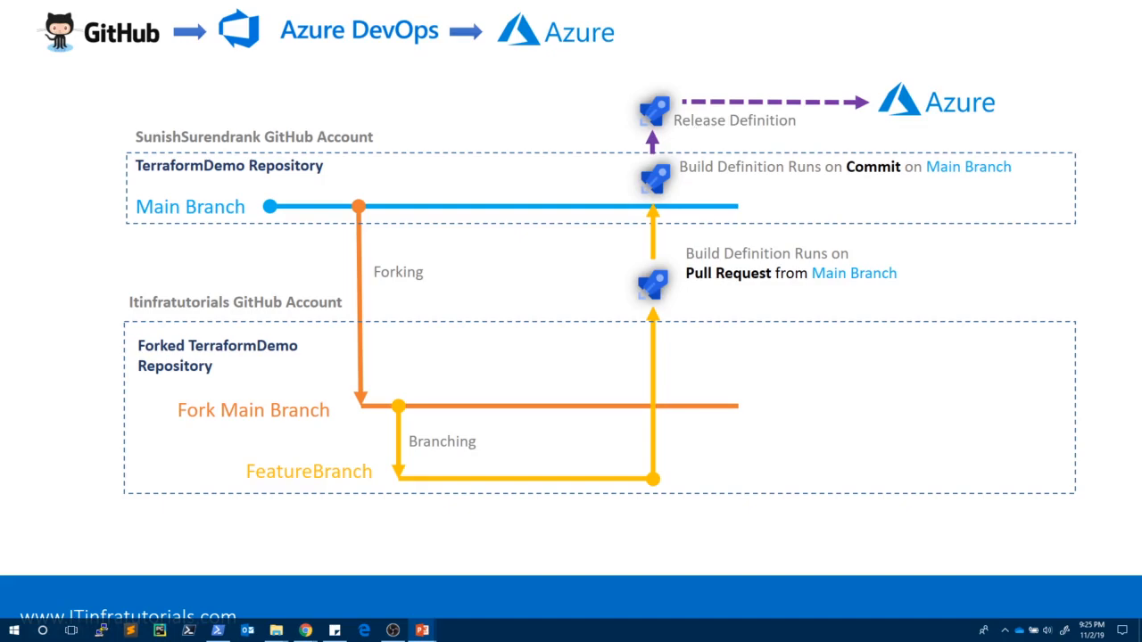